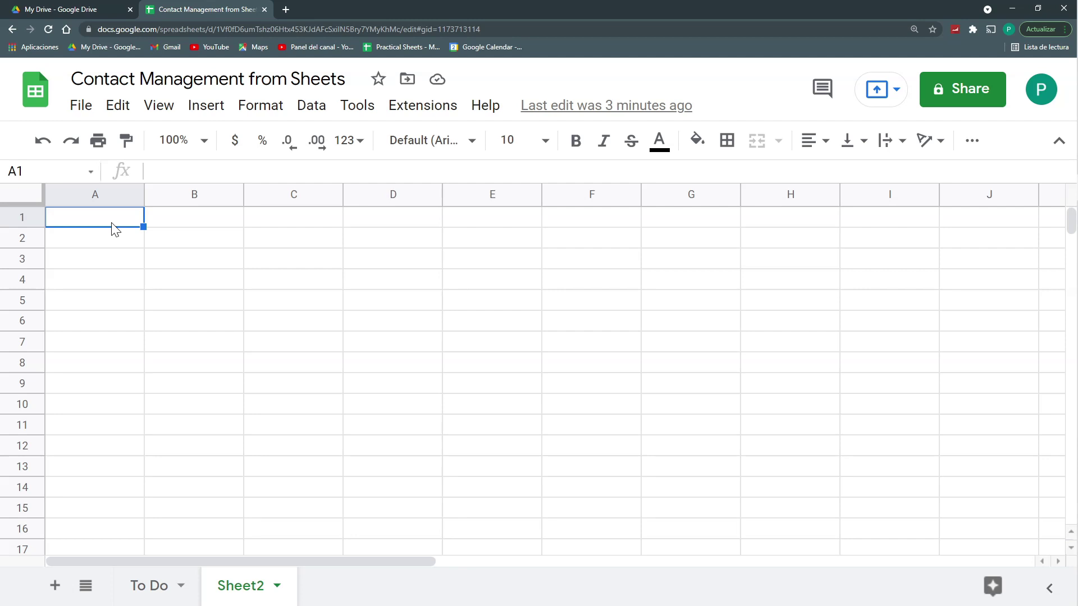
Step: Enter the Email and First Name headers in A1 and B1
type("e")
key("BackSpace")
type("Email")
key("Return")
key("Up")
key("Right")
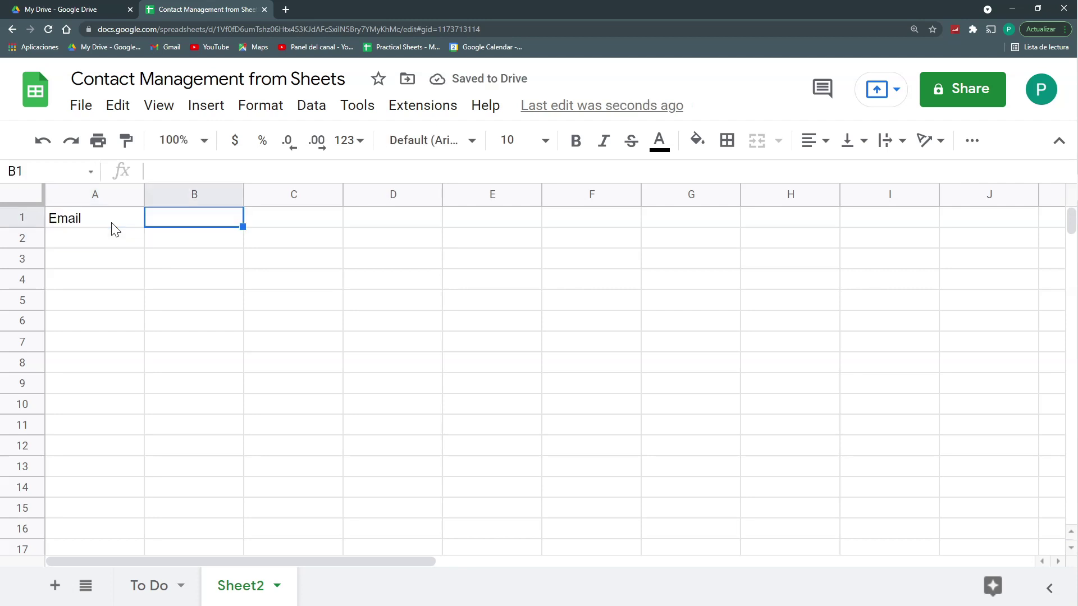
type("N")
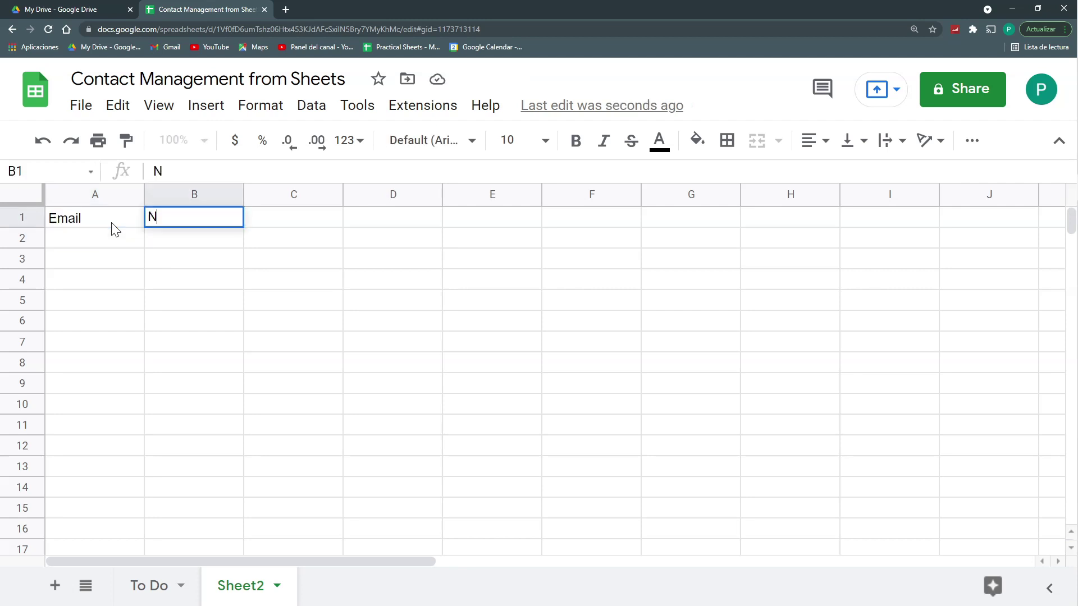
key("BackSpace")
type("First Name")
key("Tab")
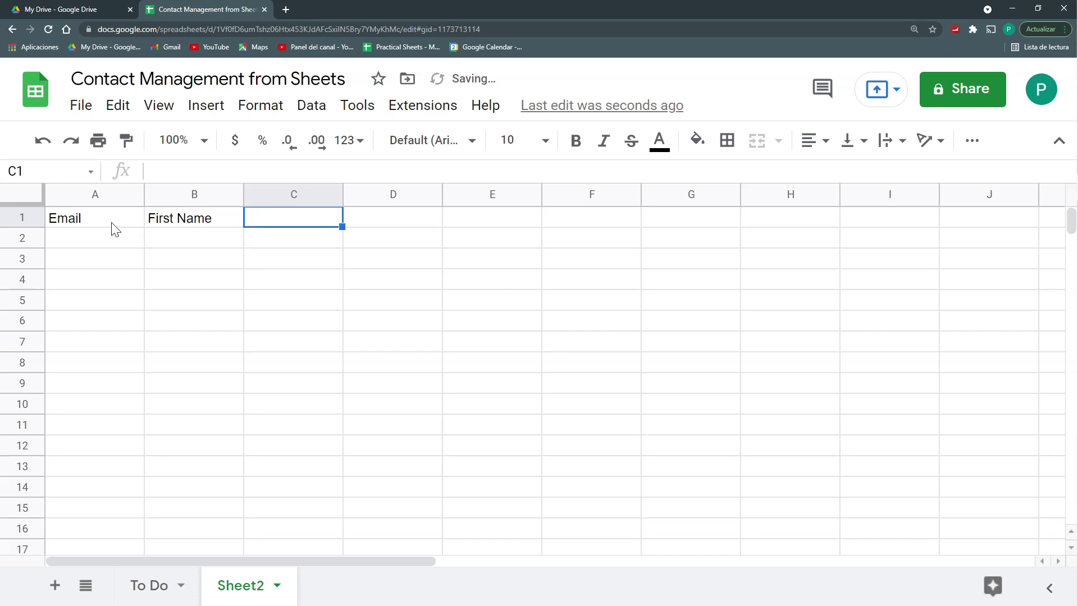
Step: Add Last Name, Phone Number, Country, City and Comments headers across C1:G1
type("Last Name")
key("Tab")
type("Phone Number")
key("Tab")
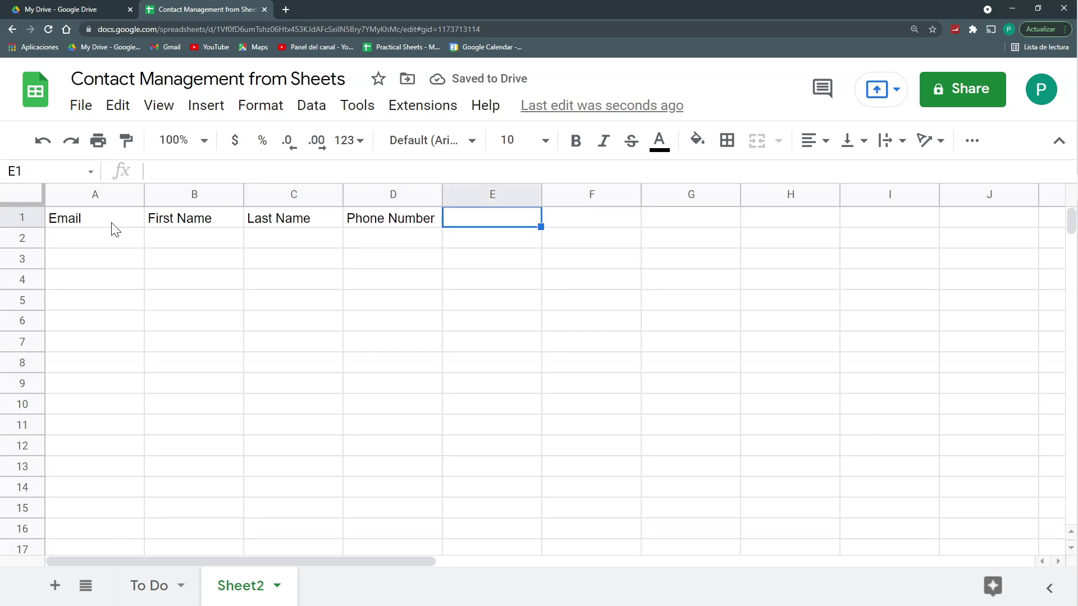
type("Addr")
key("BackSpace")
key("Escape")
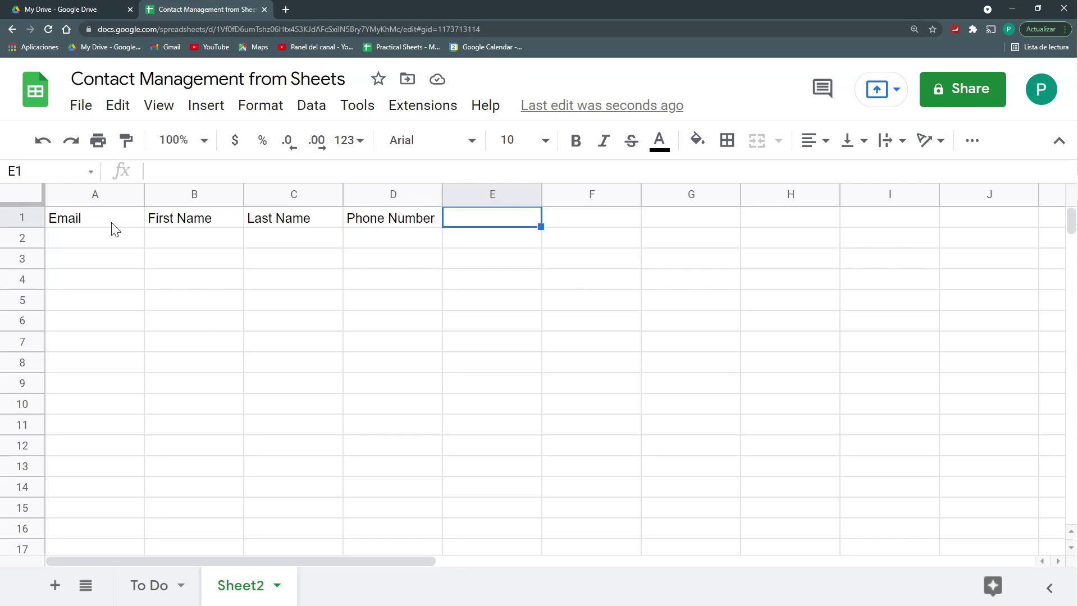
type("County")
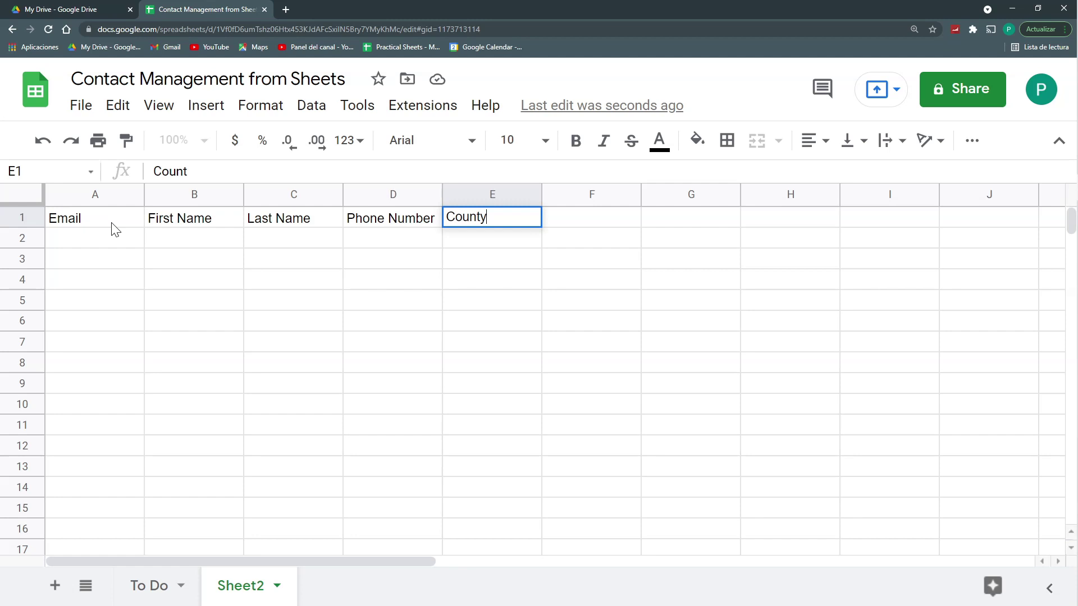
key("BackSpace")
type("ry")
key("Tab")
type("City")
key("Tab")
type("Comments")
key("Return")
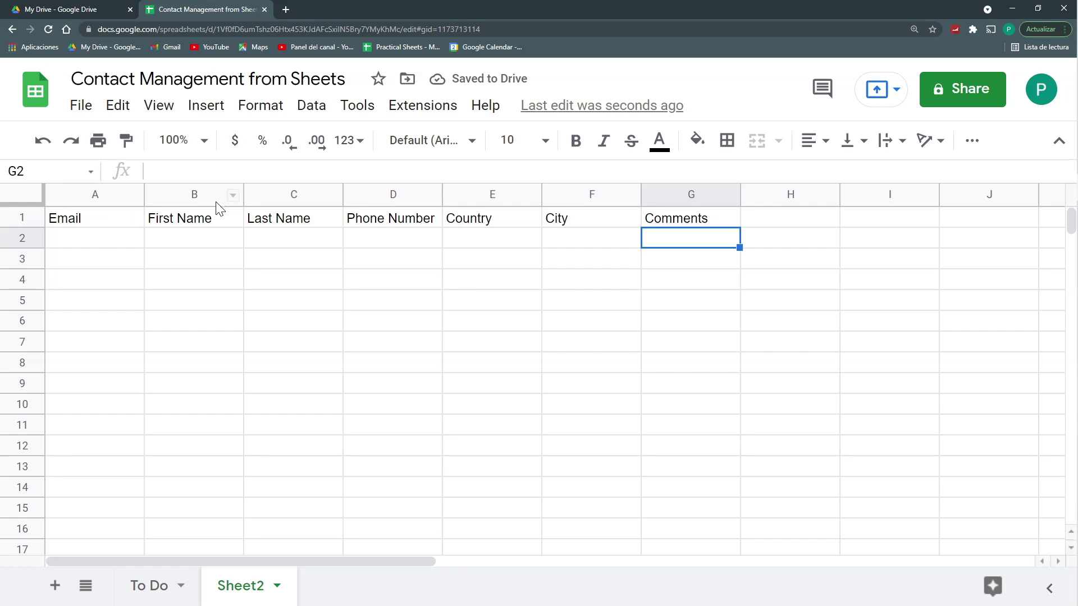
Step: Auto-fit columns A to G to their header widths
left_click_drag(97, 199, 681, 200)
double_click(639, 195)
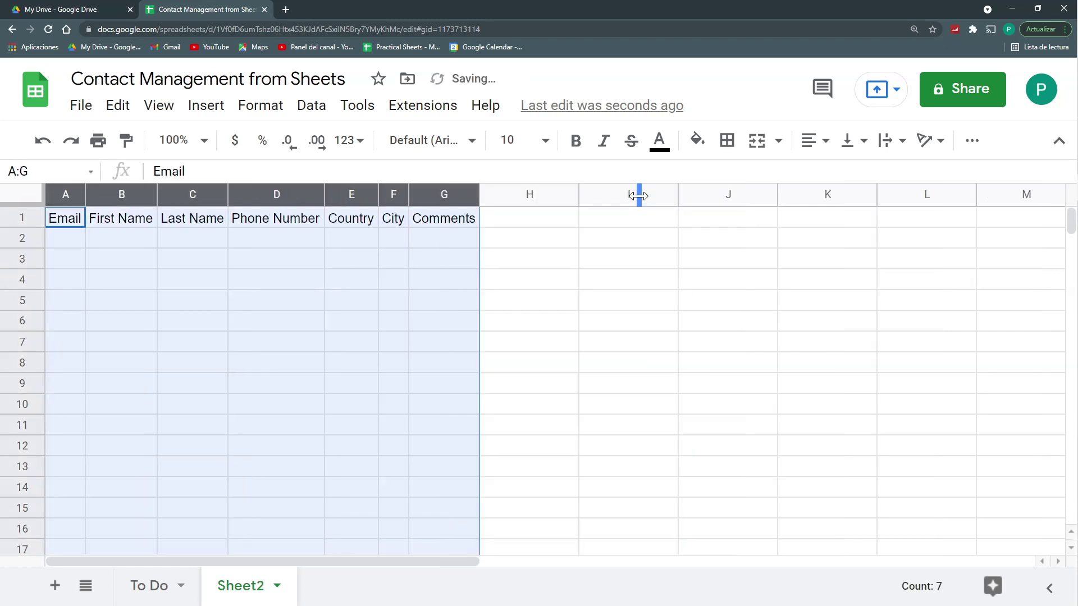
left_click(500, 221)
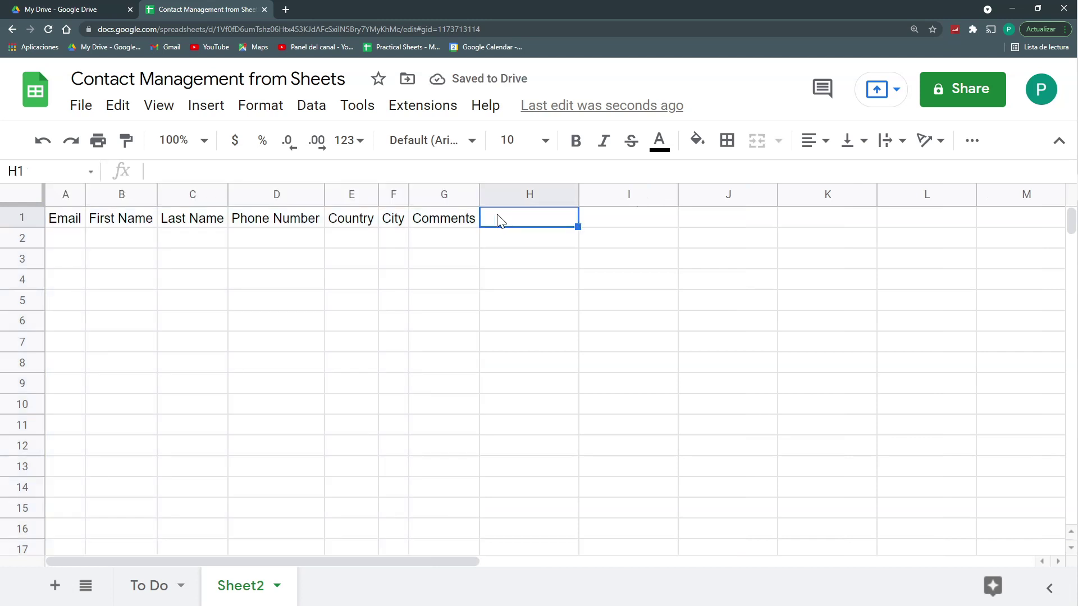
Step: Insert a Company column left of Country and fit it to its header
right_click(347, 200)
left_click(428, 277)
type("Company")
key("Return")
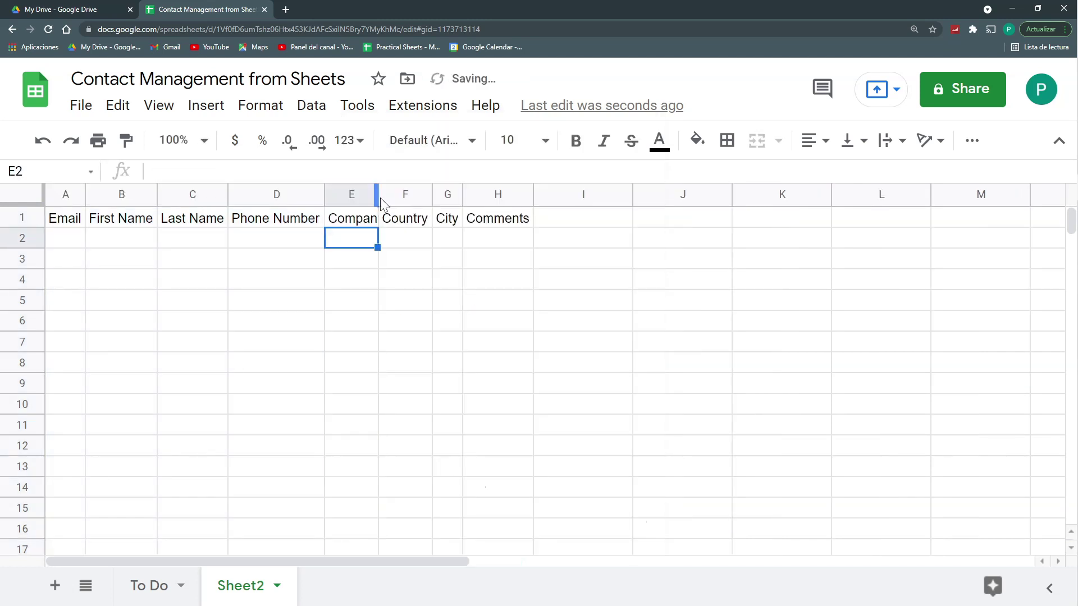
double_click(378, 195)
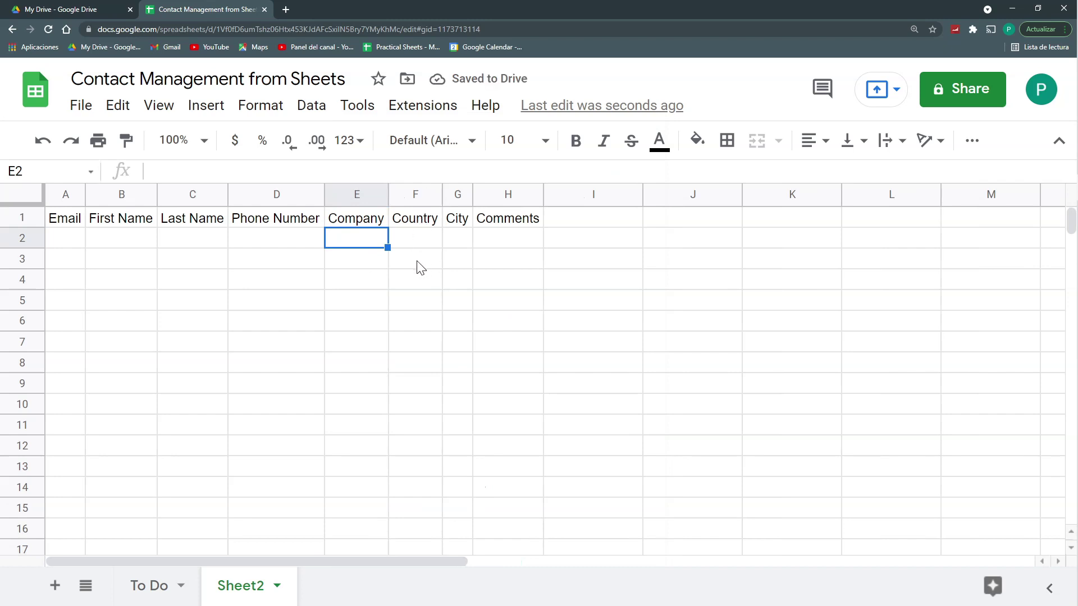
Step: Bold the headers across A:H, auto-fit those columns and widen City slightly
left_click_drag(65, 194, 508, 194)
key("ctrl+b")
double_click(85, 194)
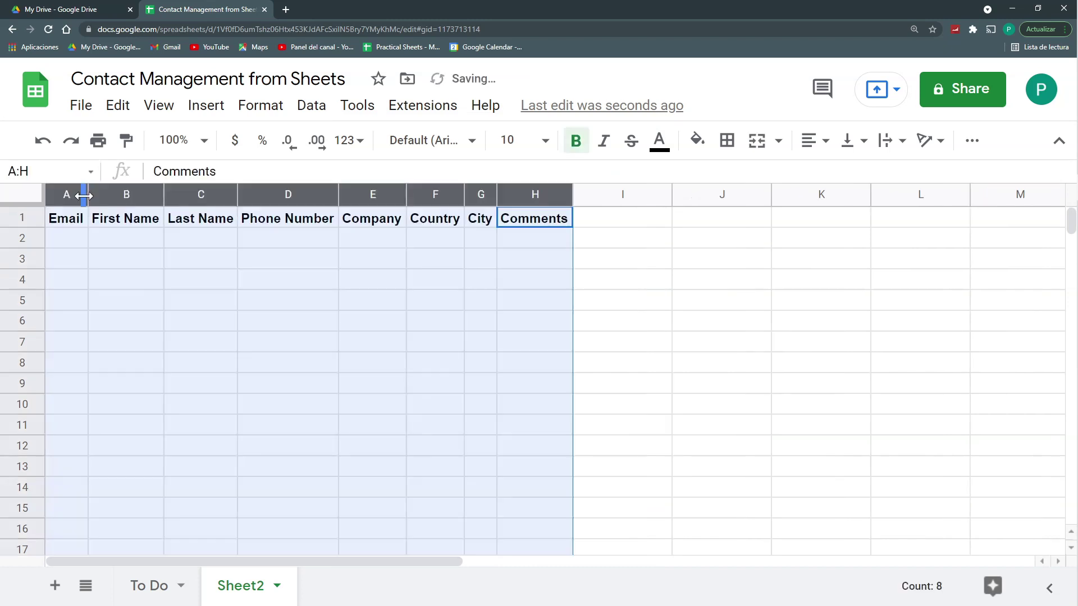
left_click(487, 237)
left_click_drag(496, 195, 475, 195)
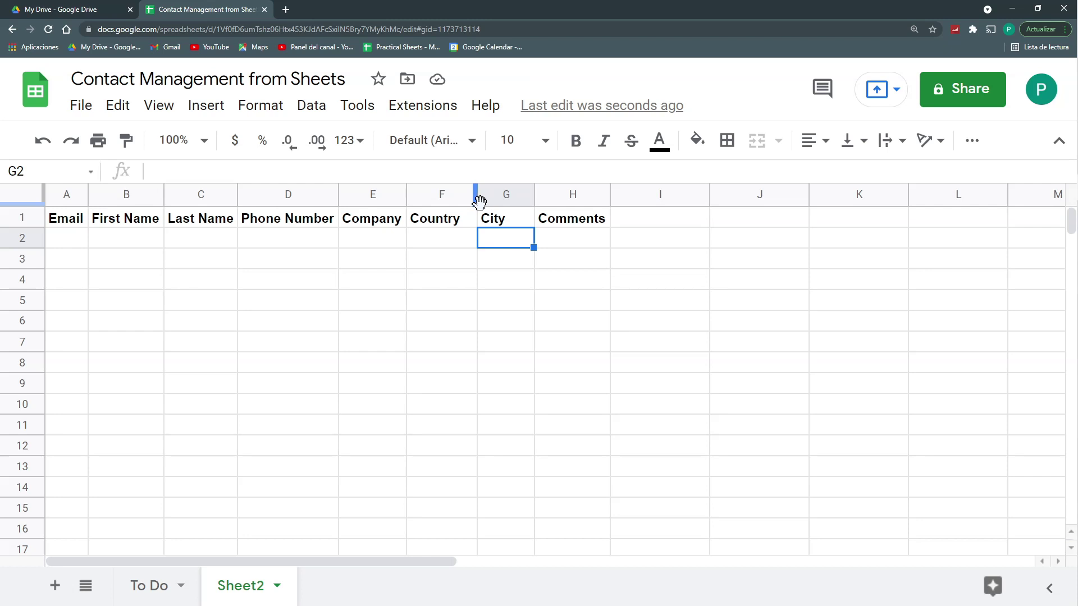
left_click_drag(56, 238, 79, 258)
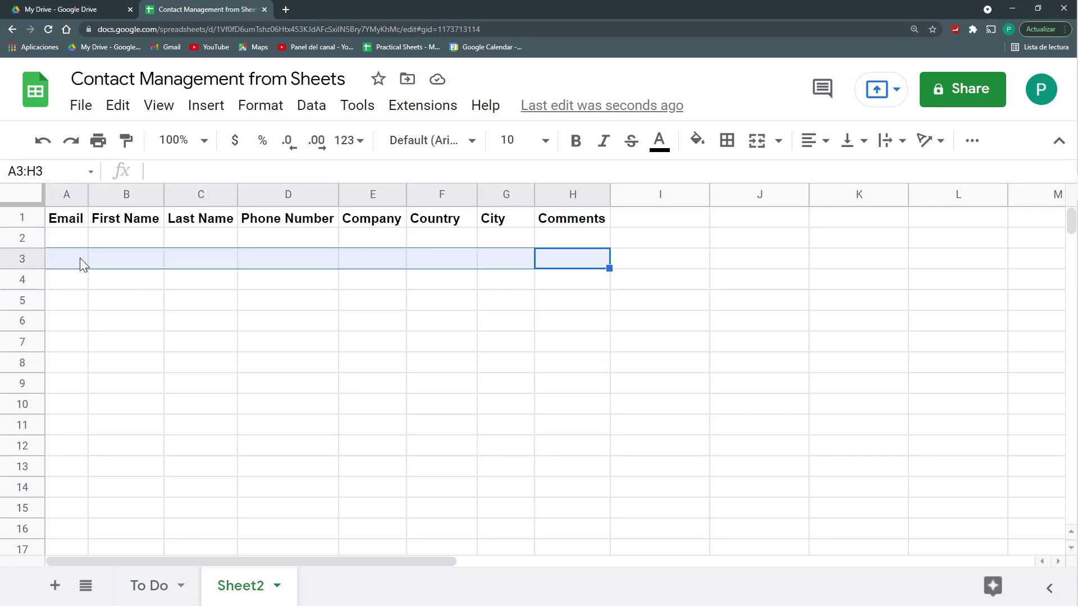
left_click(78, 222)
left_click(157, 222)
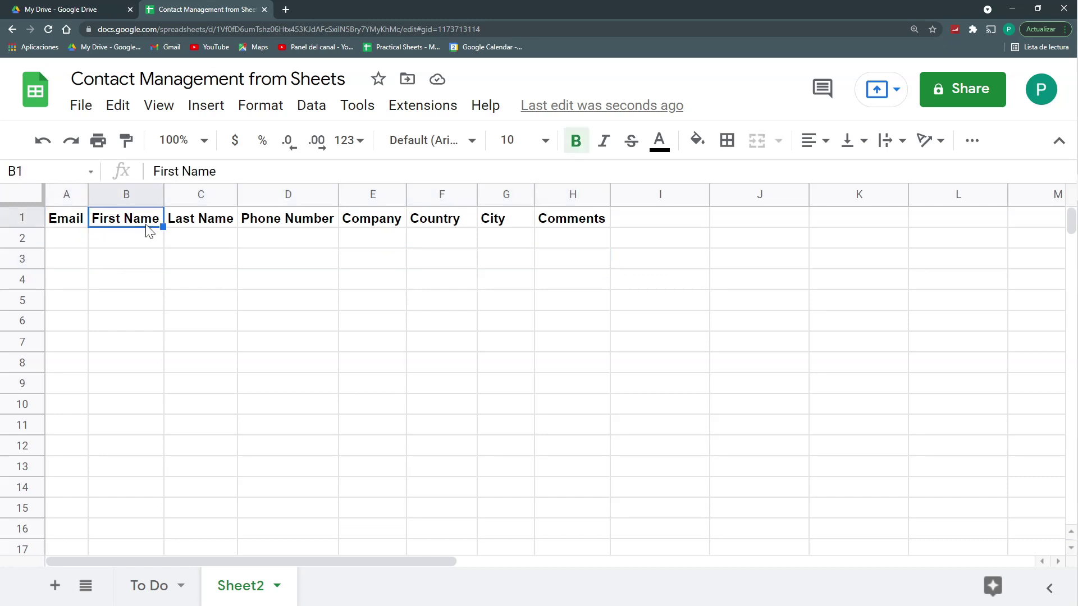
Step: Review the headers and first data row, then drag to widen the Email column
left_click(214, 224)
left_click(262, 226)
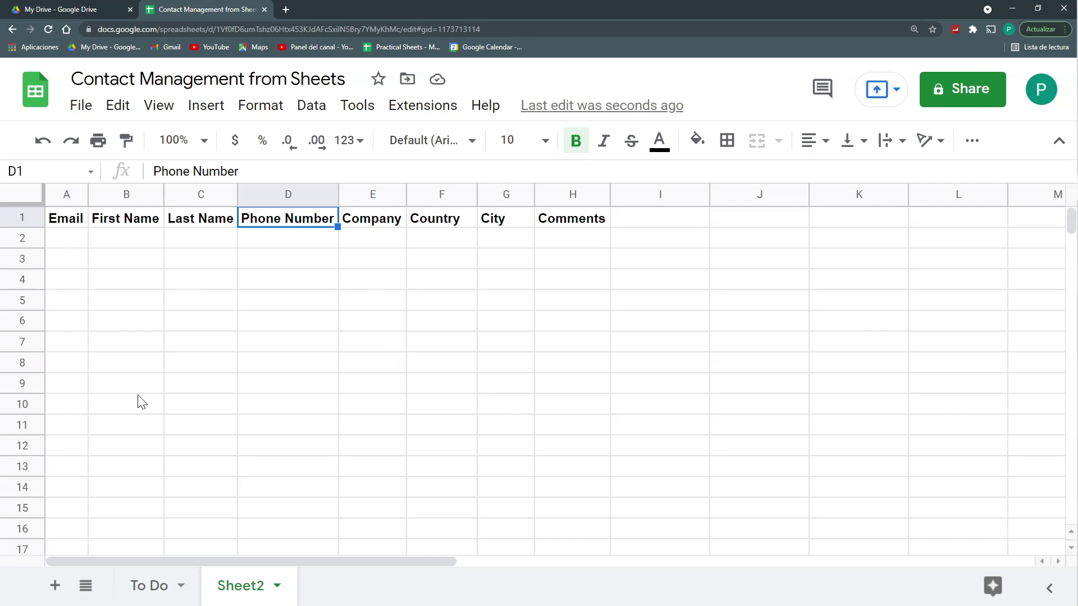
left_click_drag(76, 246, 579, 244)
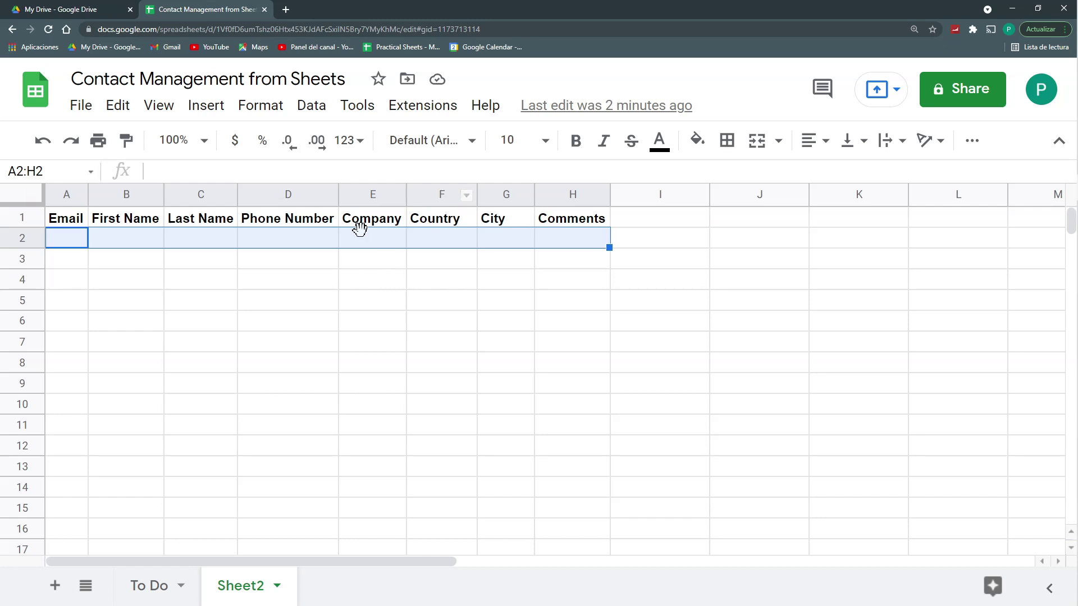
left_click(325, 280)
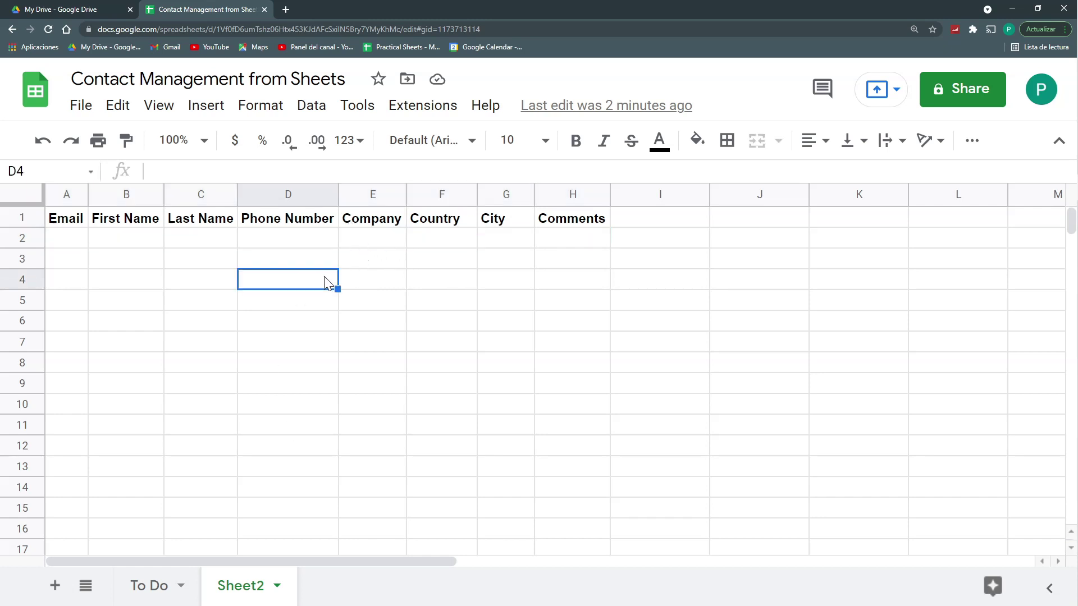
left_click_drag(112, 242, 285, 258)
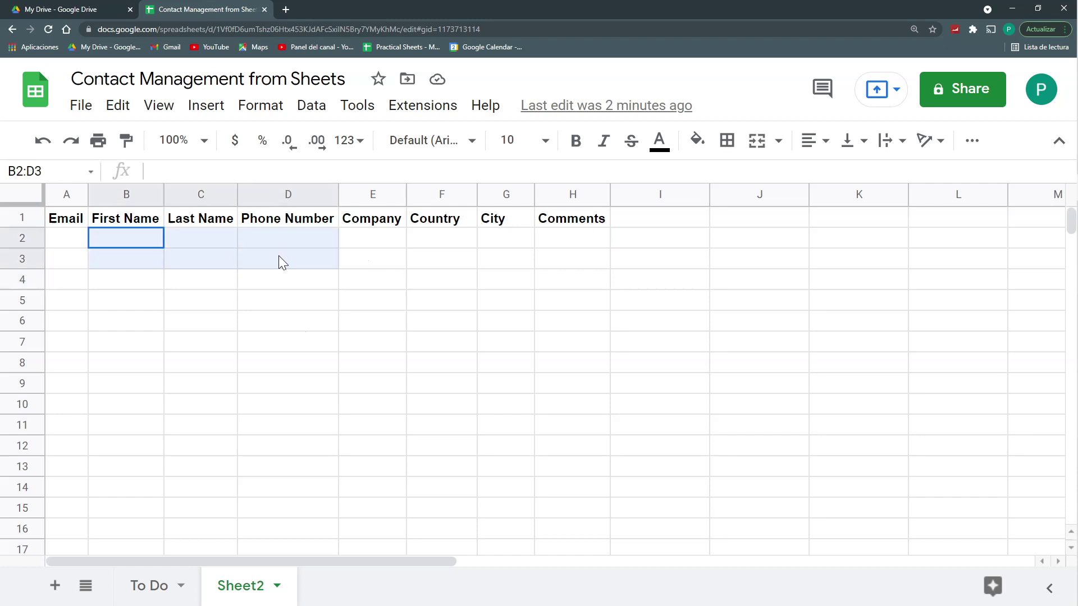
left_click(285, 243)
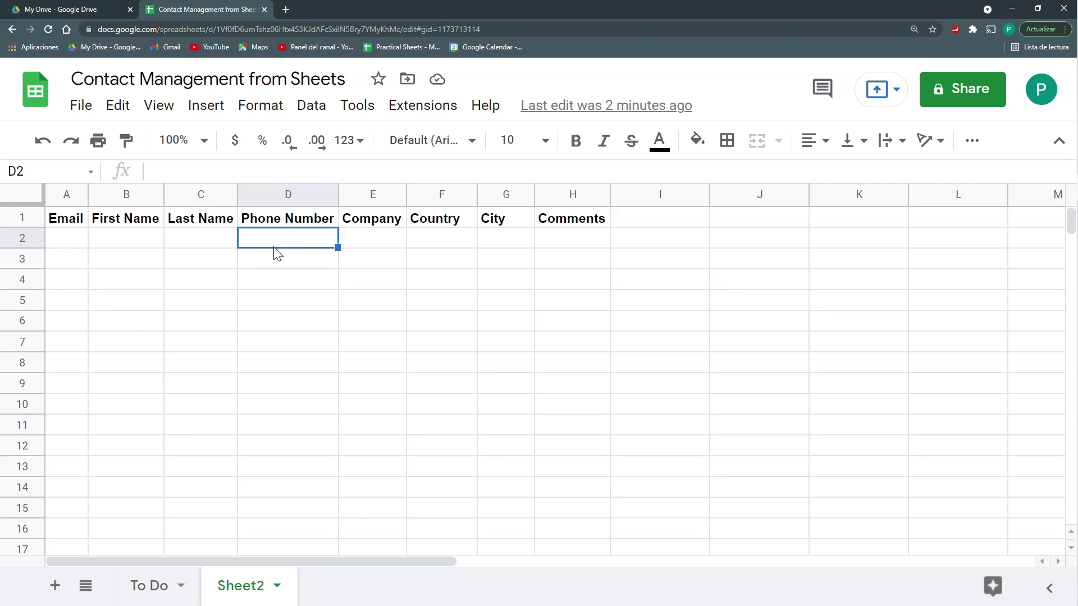
left_click_drag(108, 245, 633, 244)
Step: Add a data validation rule on A2 requiring a valid email address
left_click(240, 260)
left_click(88, 236)
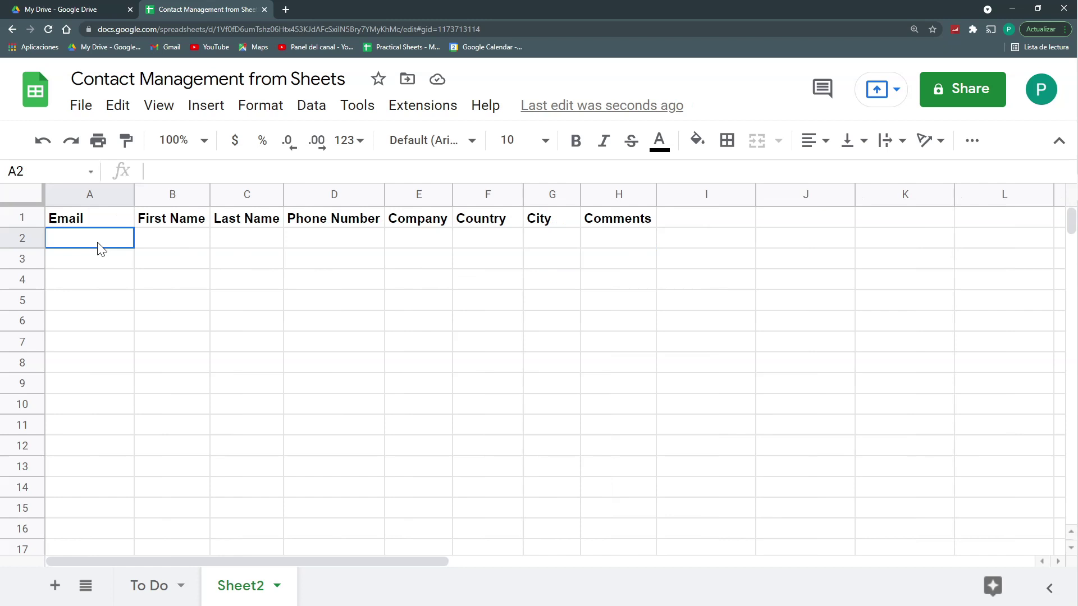
left_click(326, 116)
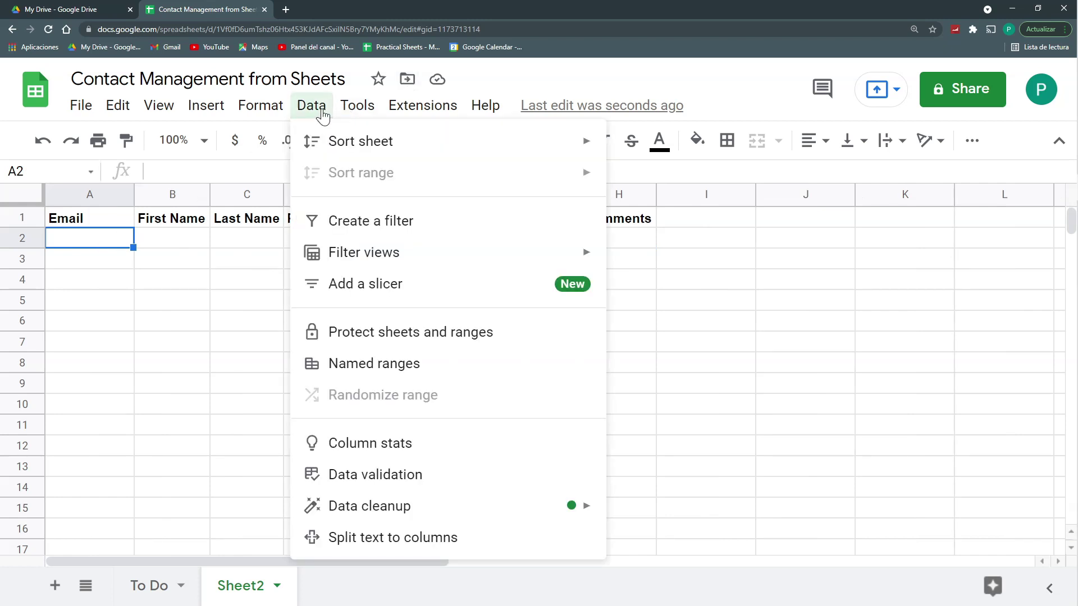
left_click(405, 473)
left_click(465, 275)
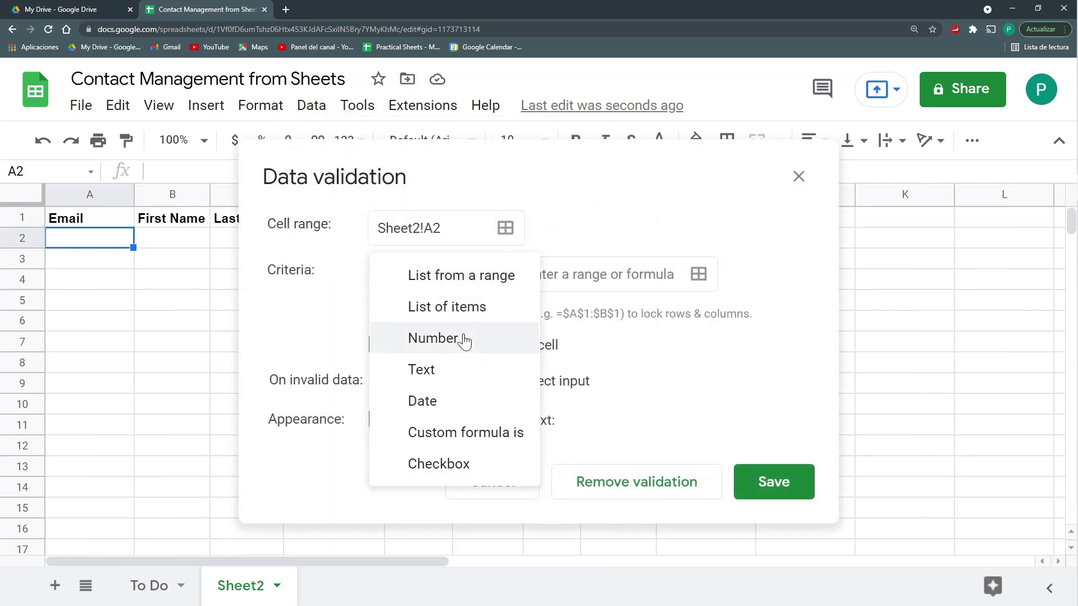
left_click(464, 369)
left_click(513, 284)
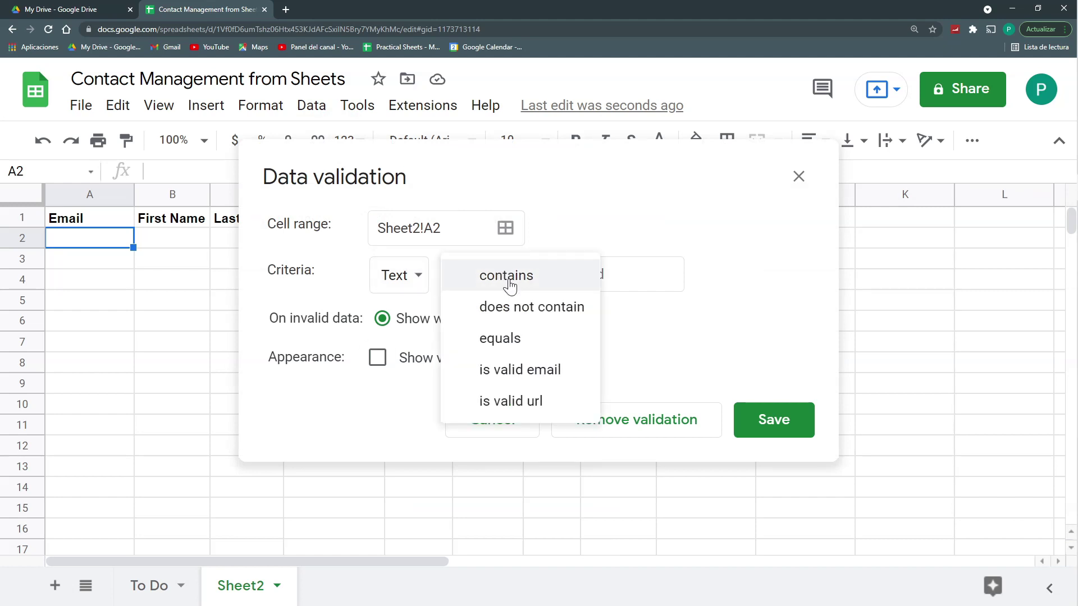
left_click(531, 373)
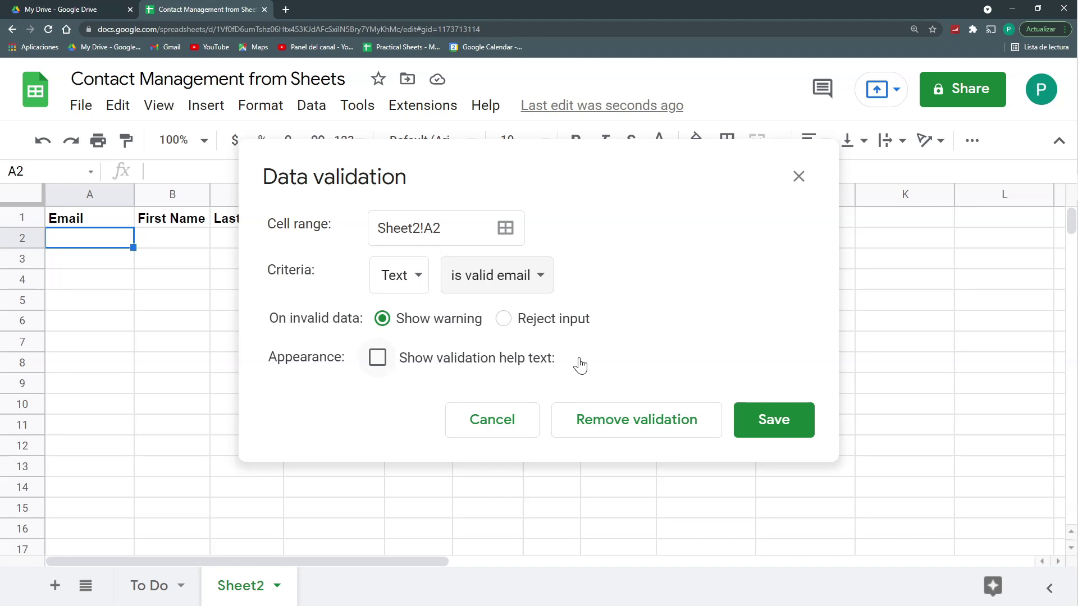
left_click(771, 429)
Step: Step through the row 2 entry cells and select the Email column to row 1000
left_click_drag(181, 243, 251, 243)
left_click(347, 247)
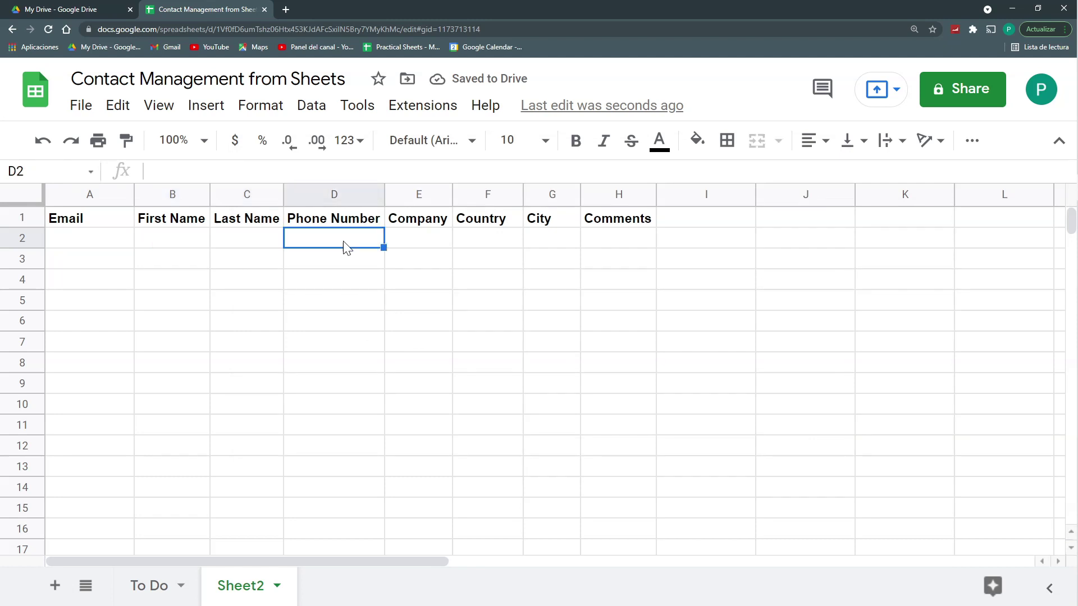
left_click(436, 248)
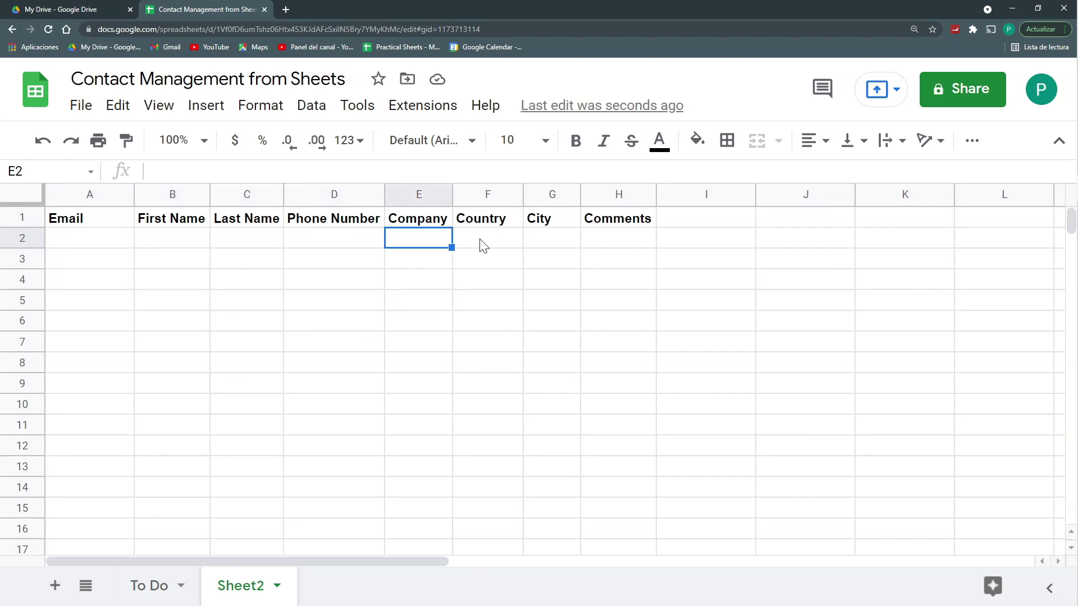
left_click(496, 246)
left_click(572, 247)
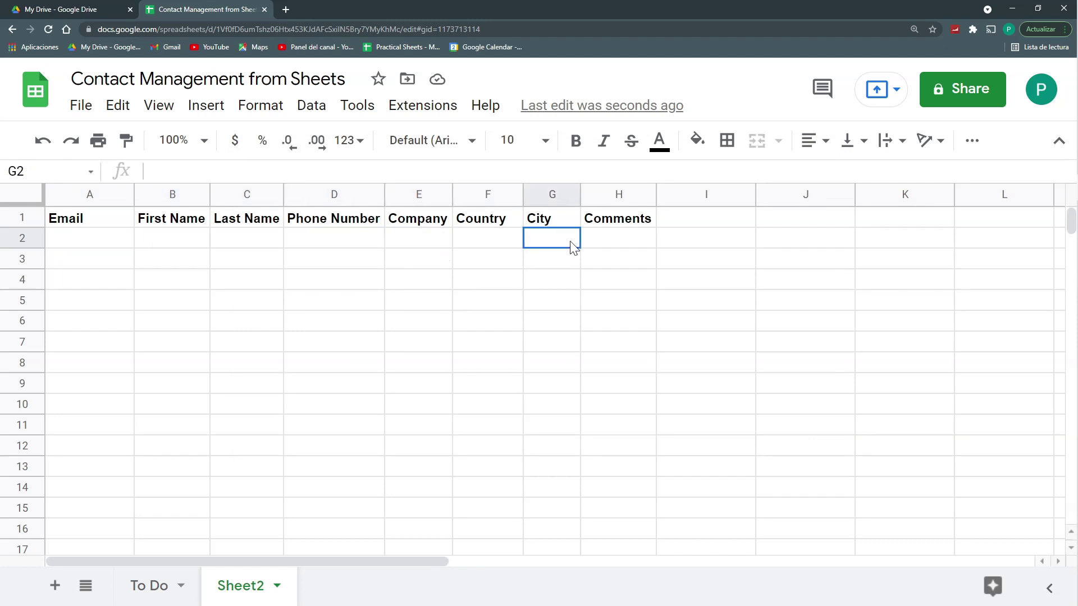
left_click(644, 245)
left_click(123, 240)
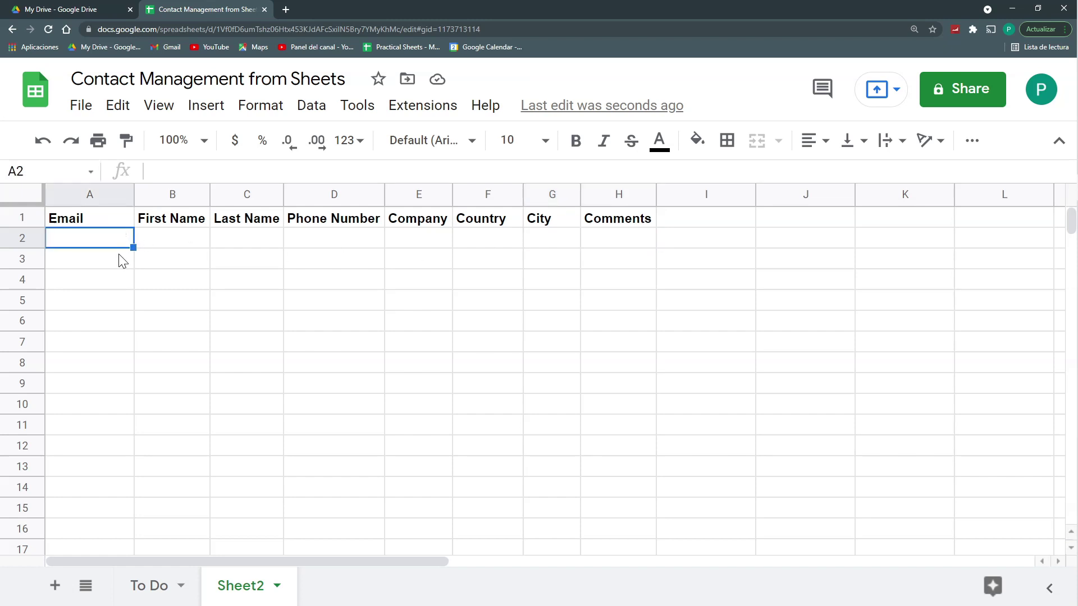
key("ctrl+shift+Down")
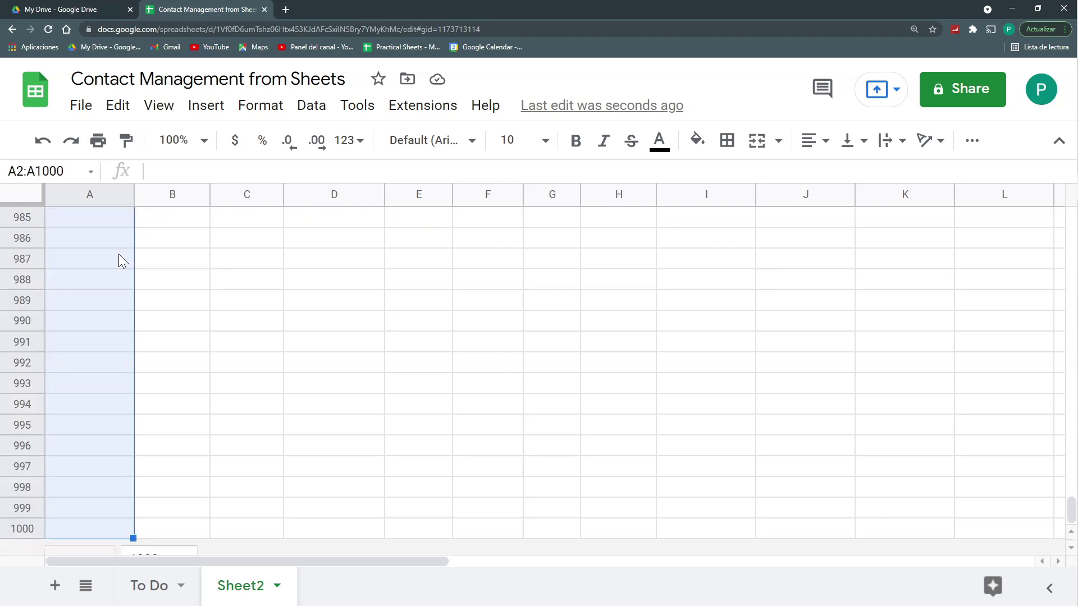
left_click(120, 254)
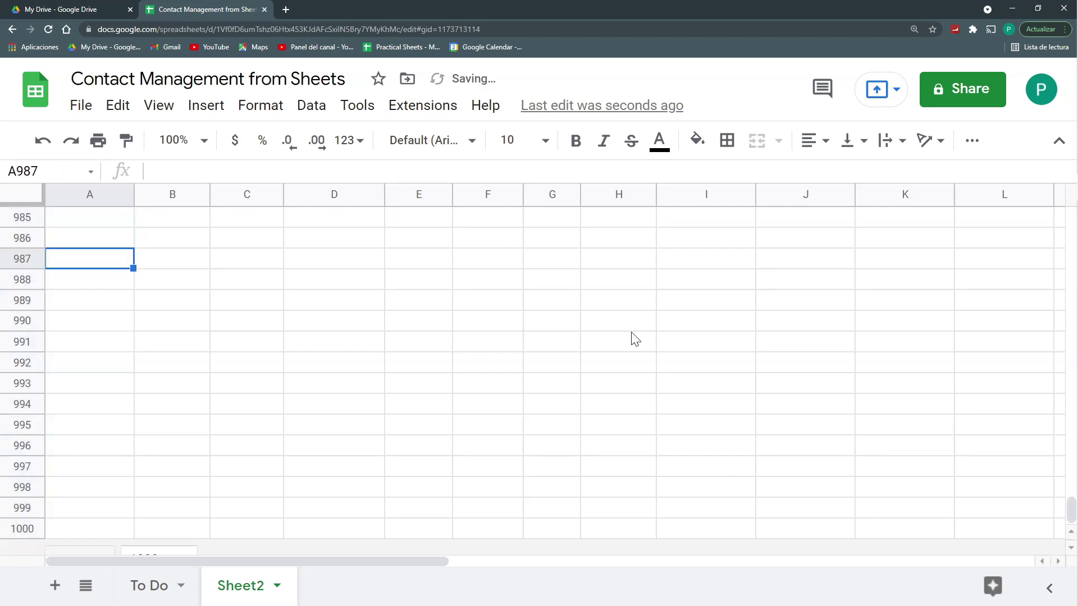
left_click_drag(1070, 508, 1071, 185)
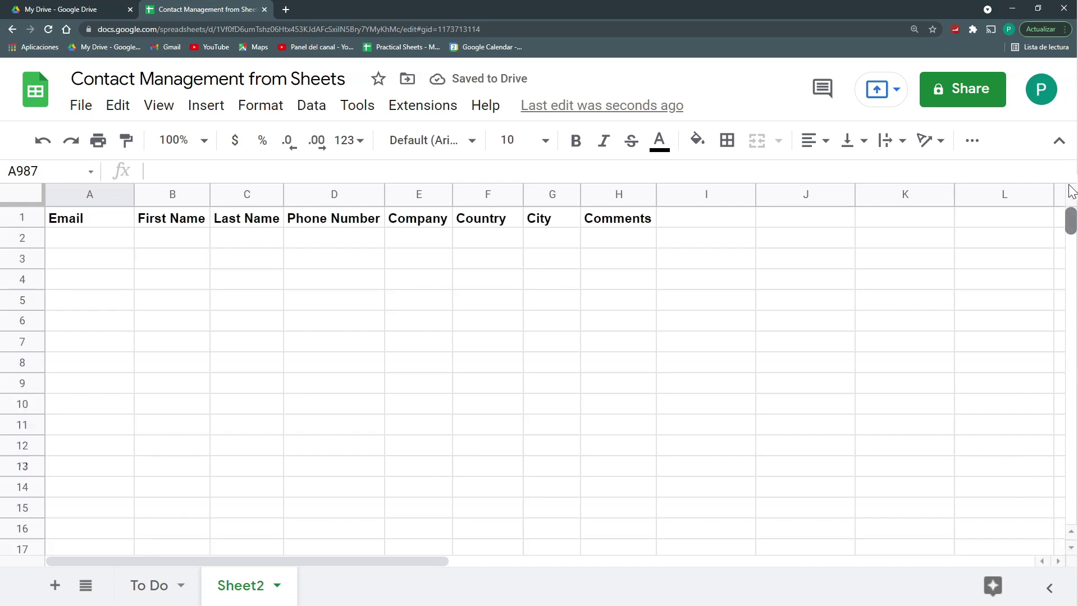
Step: Test the rule with 'erer', see it flagged invalid, then delete the entry
left_click(94, 336)
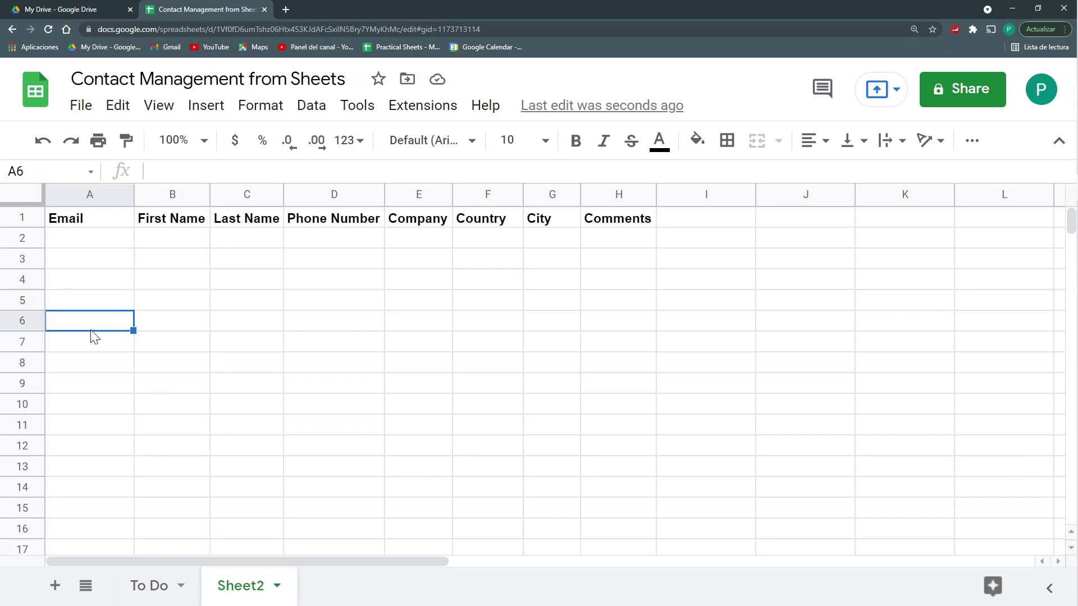
type("erer")
key("Return")
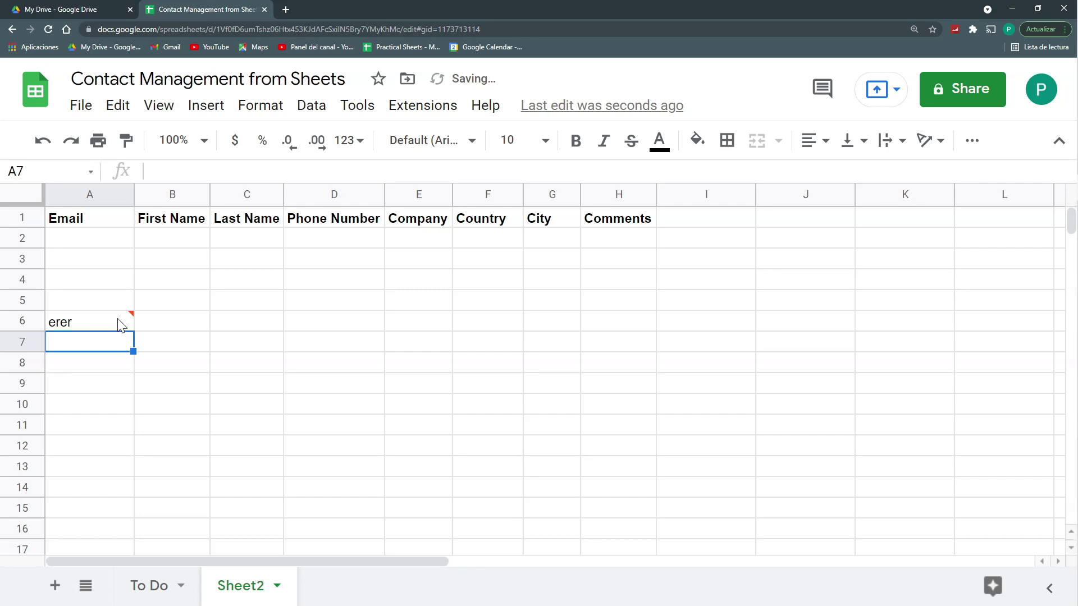
mouse_move(120, 325)
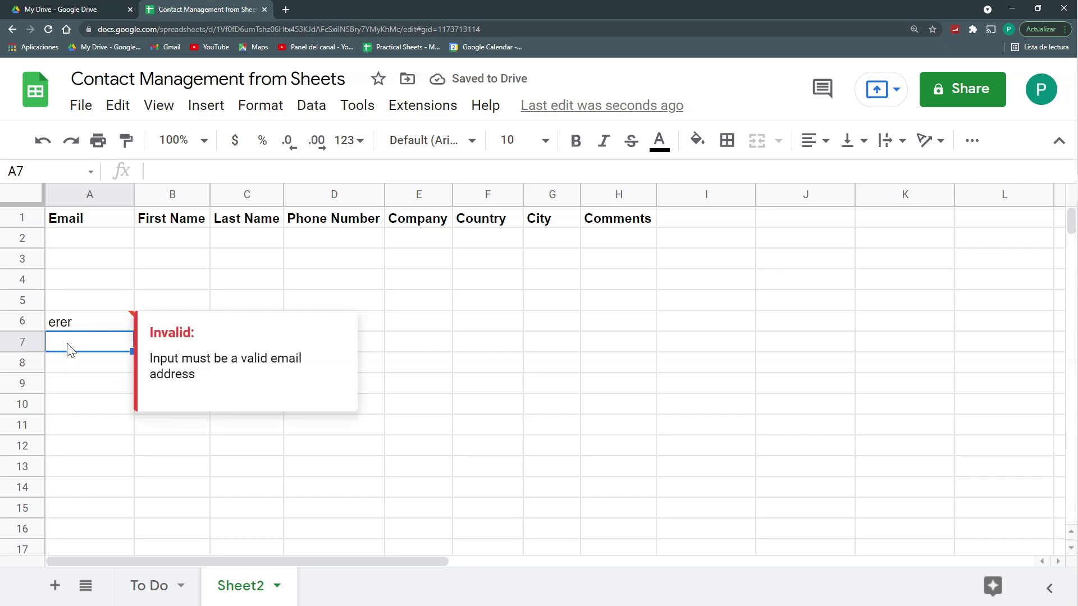
left_click(79, 325)
key("Delete")
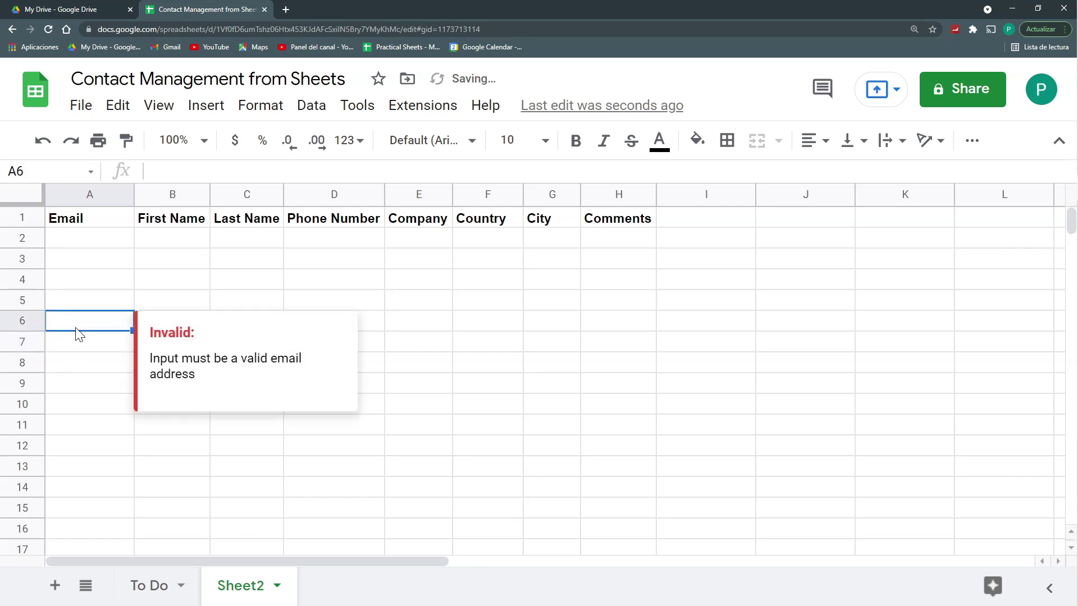
left_click(127, 262)
left_click_drag(115, 243, 568, 391)
left_click(107, 244)
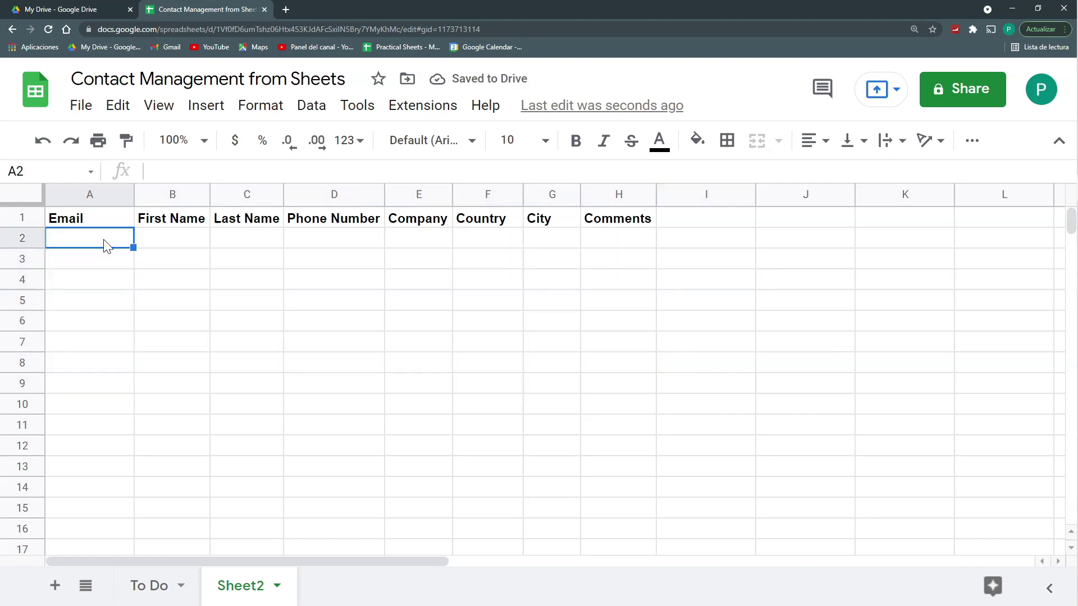
Step: Enter the first contact's email, name, Colombia and Bogota in row 2, then fit columns A–D
key("Tab")
key("Tab")
Step: Enter emails for the next three contacts and the row 3 contact's first and last name
key("Tab")
key("Tab")
key("Tab")
type("Colombia\tBogota")
left_click_drag(89, 194, 334, 194)
double_click(384, 195)
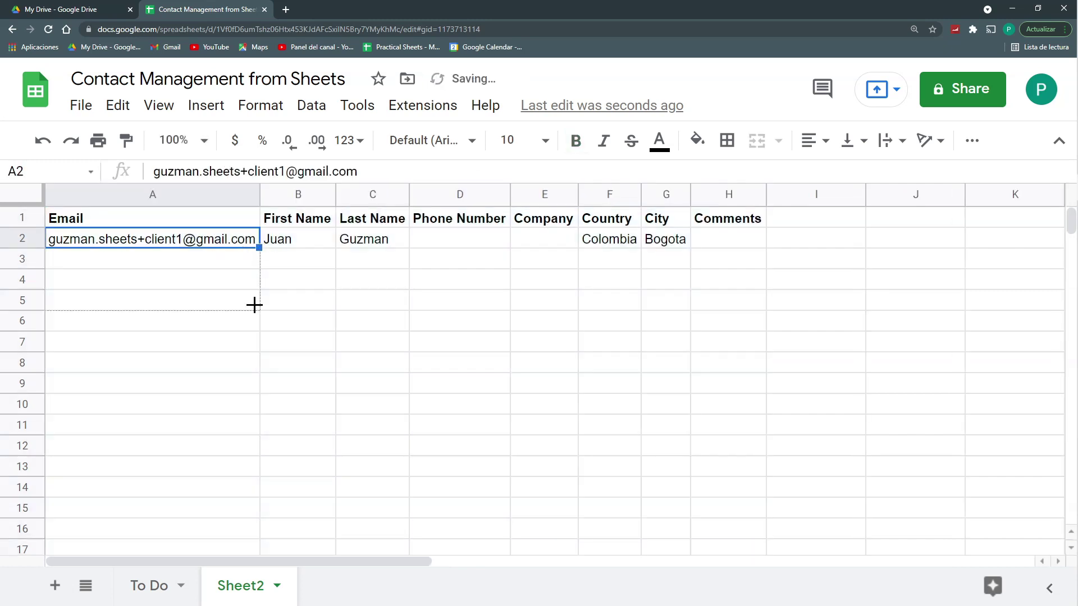
left_click(151, 260)
left_click(298, 259)
Step: Fill in first and last names for the contacts in rows 4 and 5
key("Tab")
key("Return")
key("Tab")
key("Return")
key("Tab")
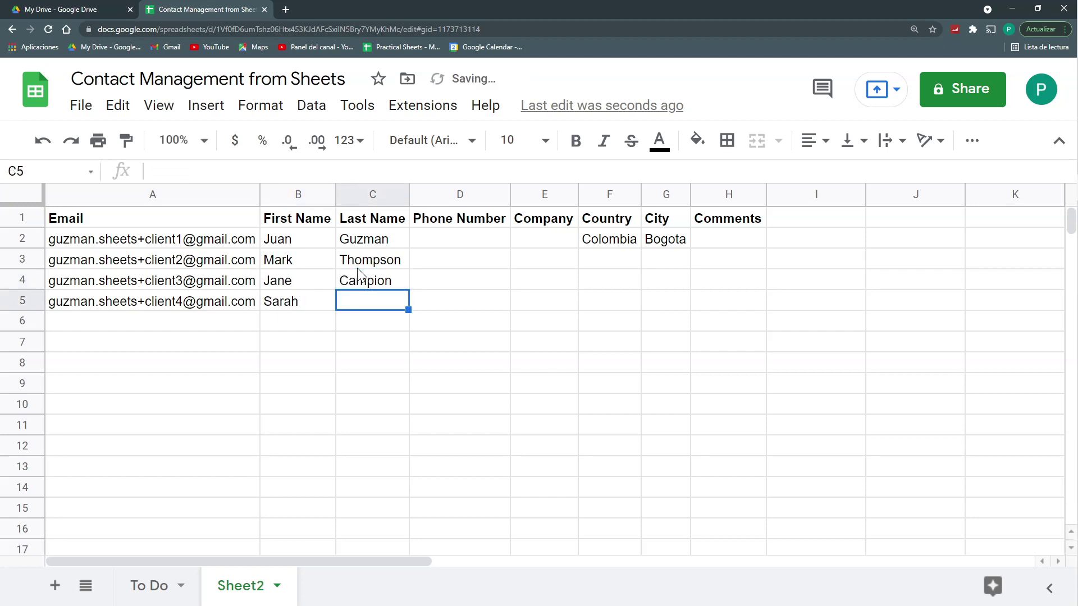
key("Return")
Step: Enter countries USA, Canada, UK with cities Boston, Toronto, London, and widen column G
left_click(625, 263)
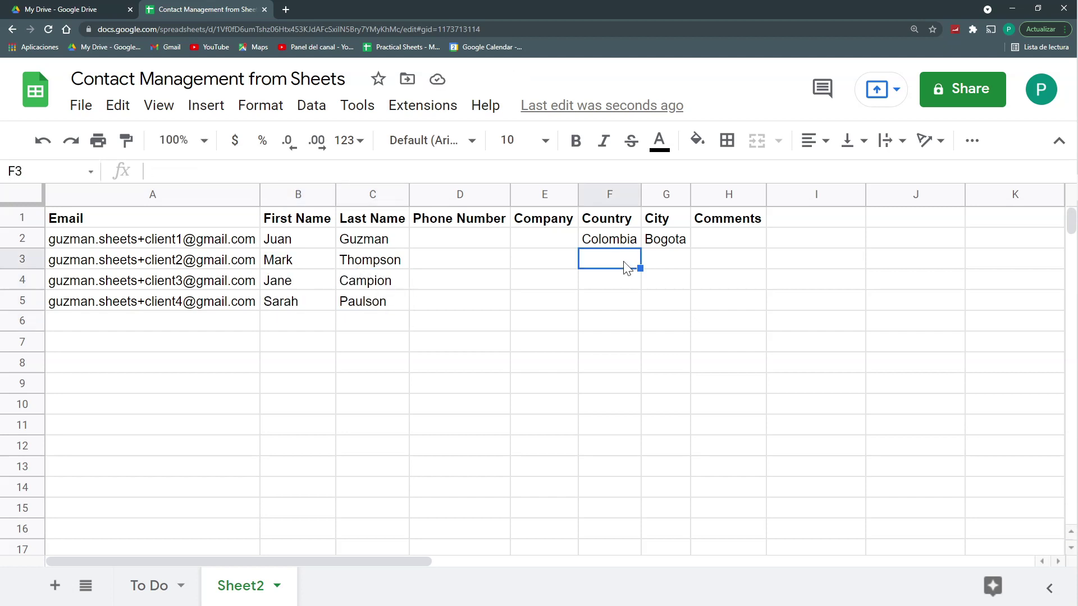
type("USA")
key("Return")
type("Canada")
key("Tab")
type("UK\tLondon")
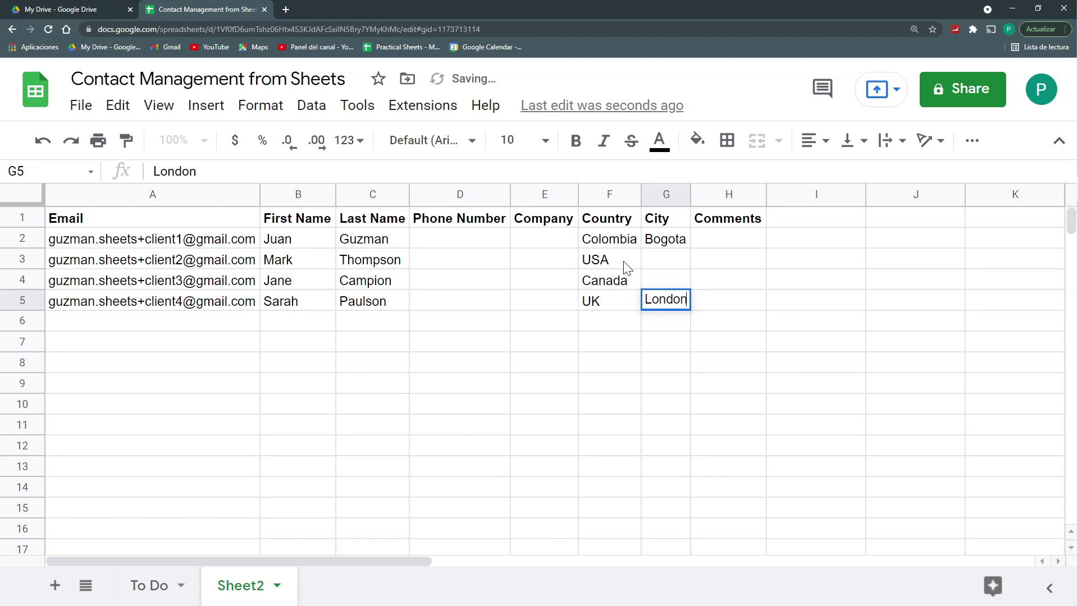
key("Up")
type("Toronto")
key("Up")
type("Boston")
key("Return")
left_click_drag(691, 192, 705, 192)
Step: Select the country entries and enter the COUNTRIES heading for the Lists sheet
left_click(609, 260)
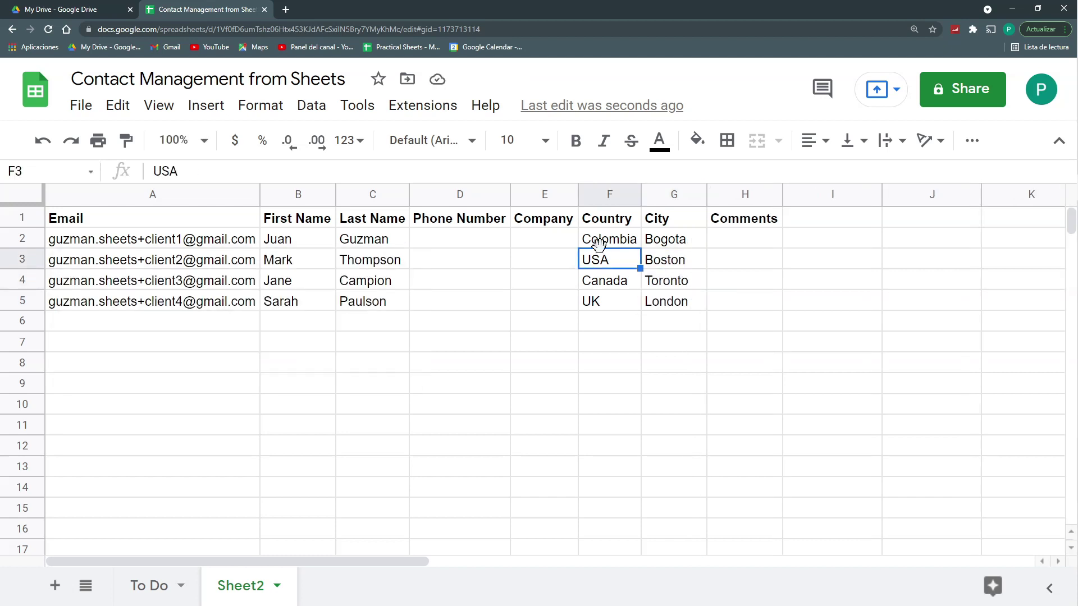
left_click_drag(609, 239, 601, 308)
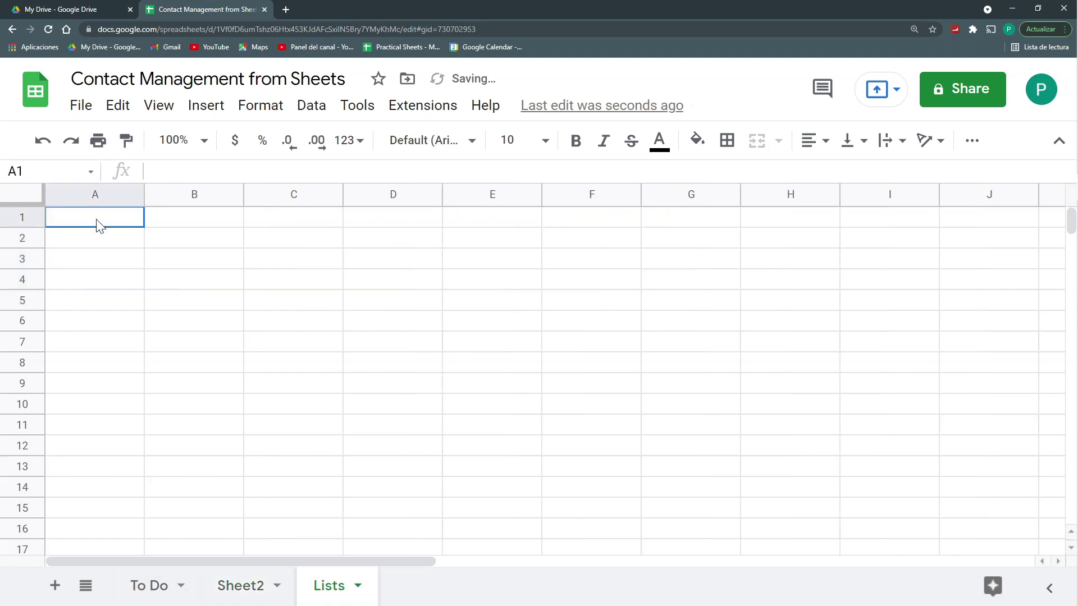
type("COUNTRIES")
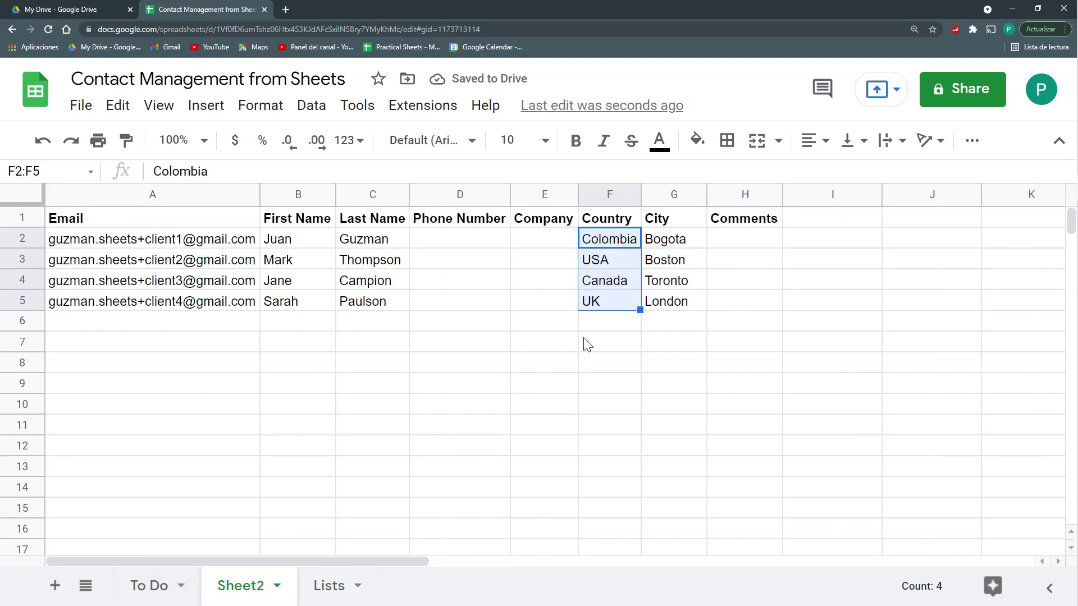
left_click(616, 306)
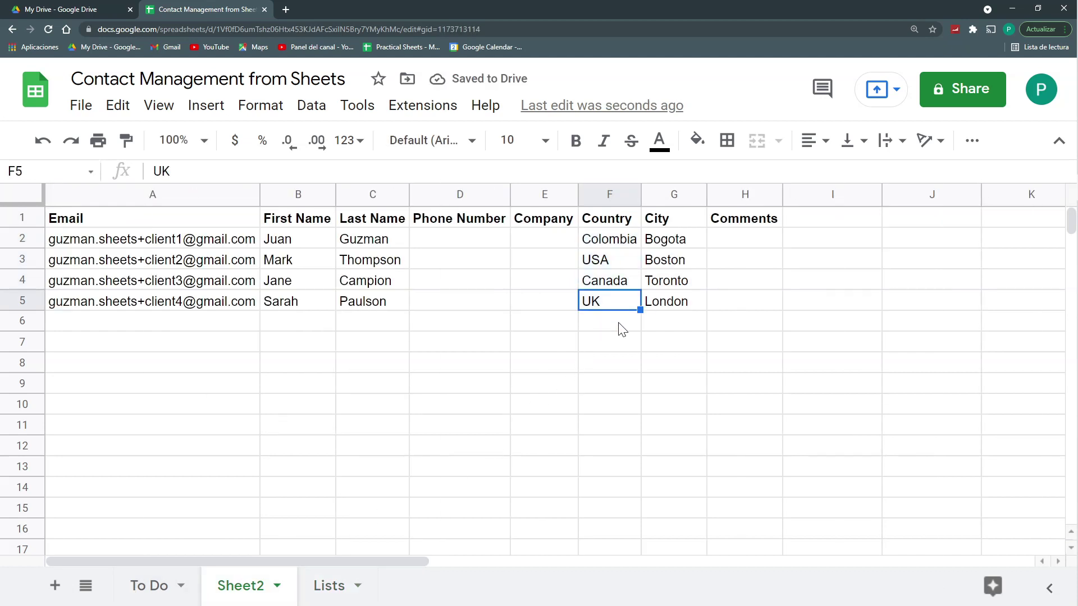
left_click(605, 324)
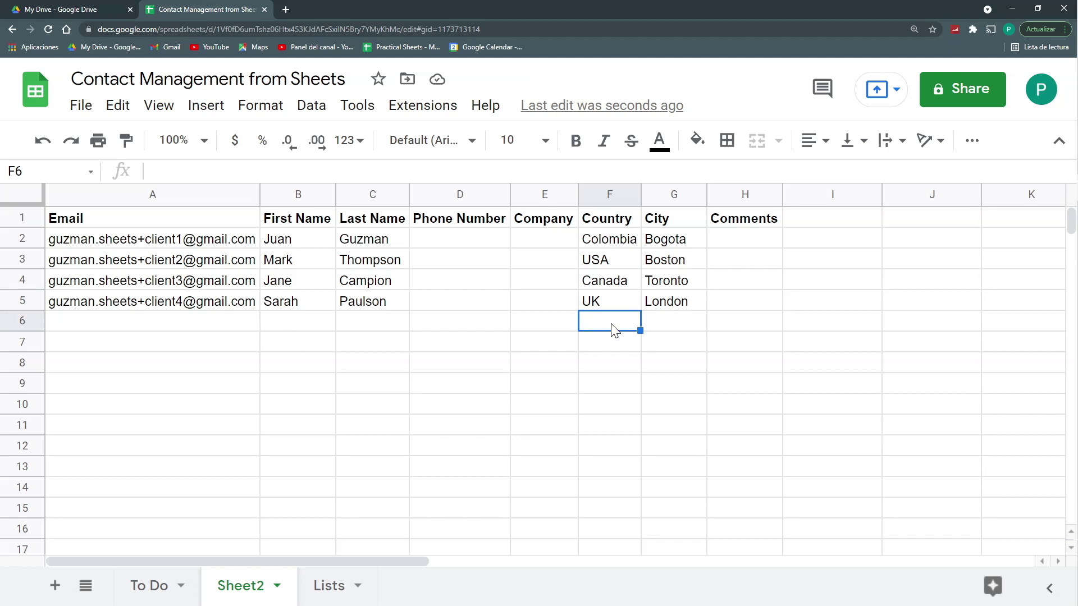
left_click(611, 302)
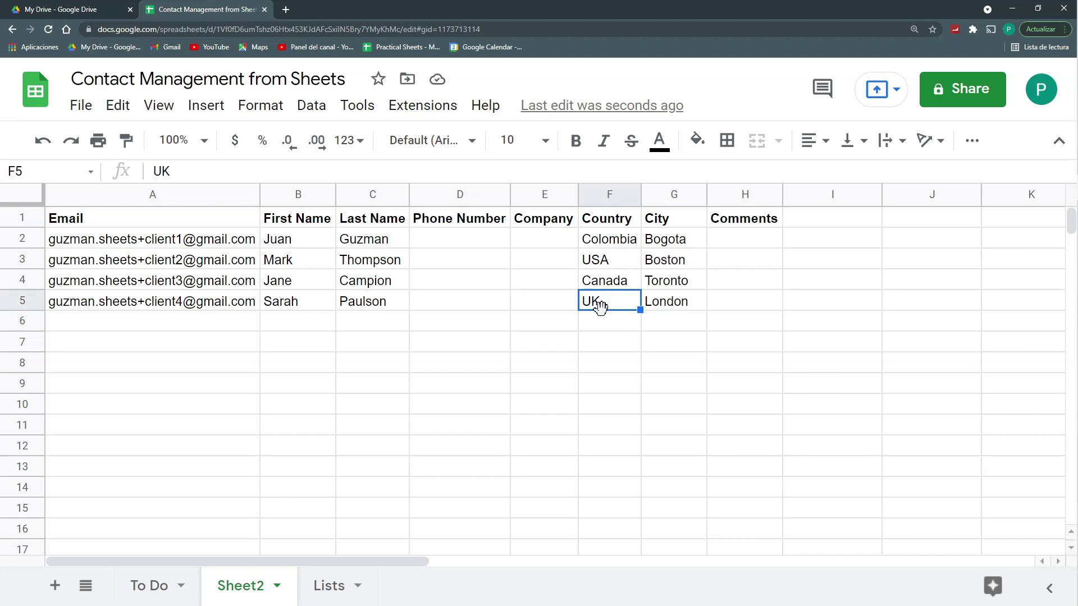
Step: Enter ={Sheet2!F2:F} in Lists!A2 to list every country, then go back to Sheet2
left_click(337, 596)
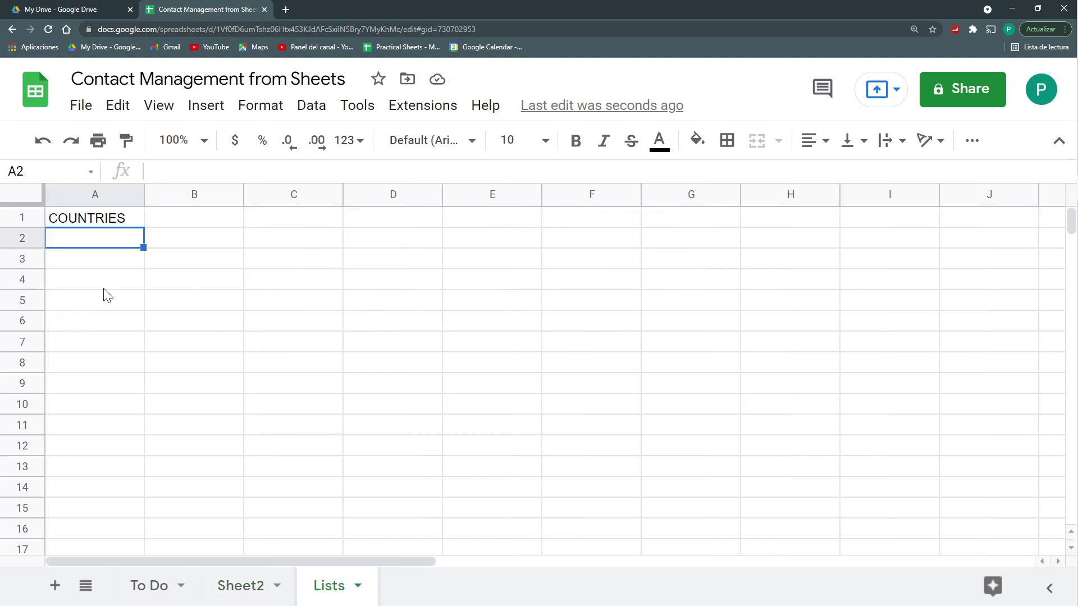
type("={")
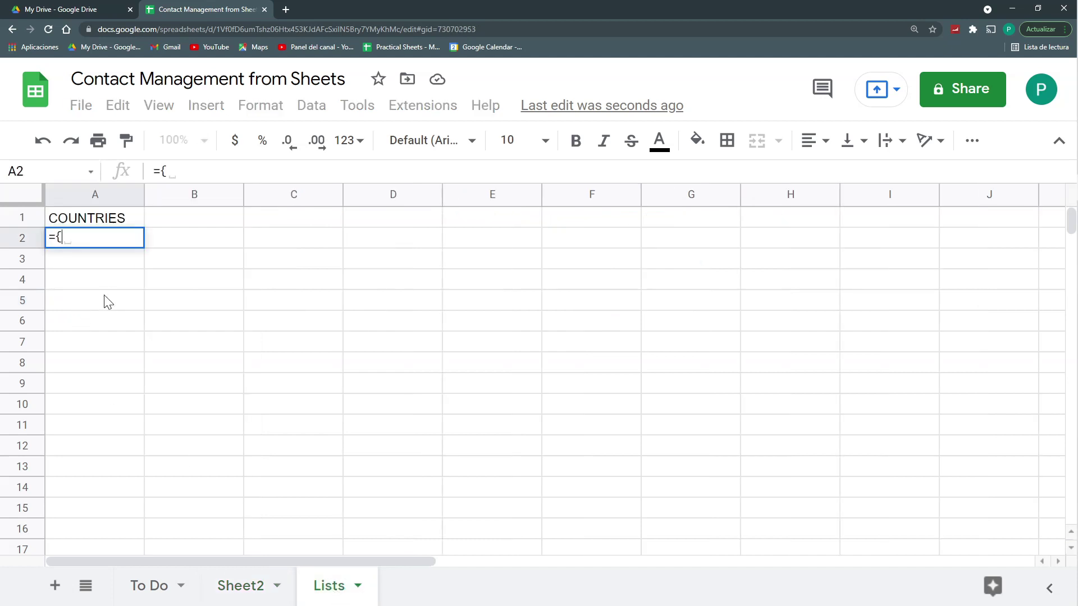
key("ctrl+plus")
key("ctrl+plus")
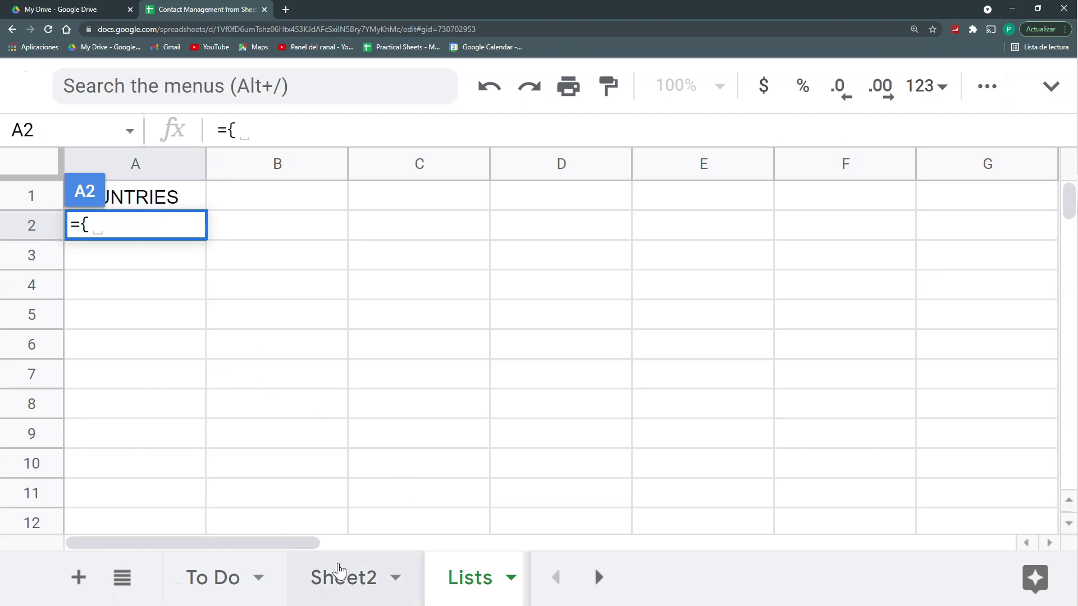
left_click(337, 587)
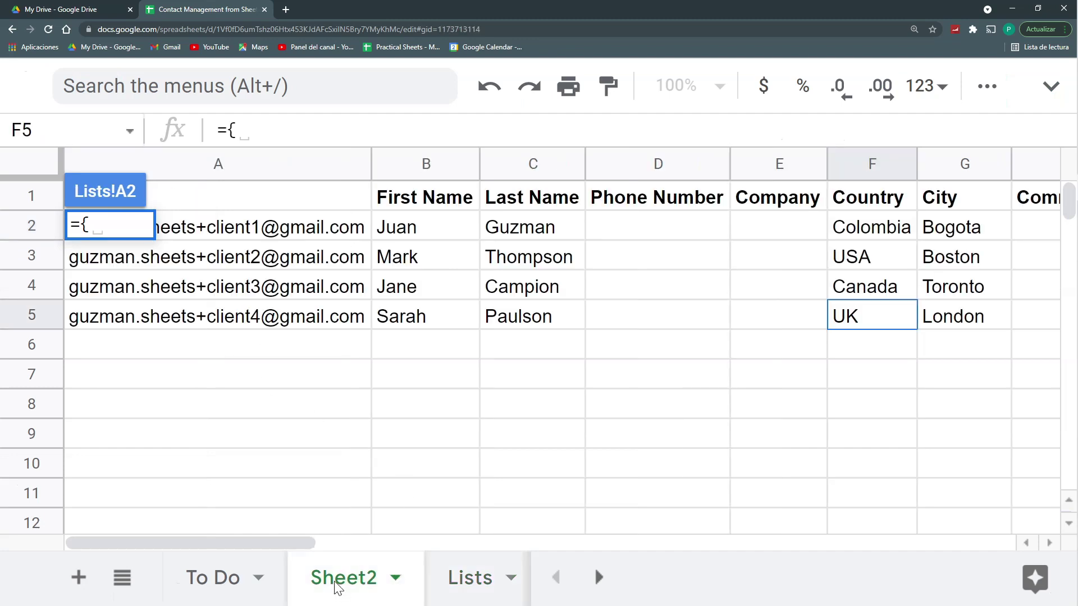
left_click(842, 230)
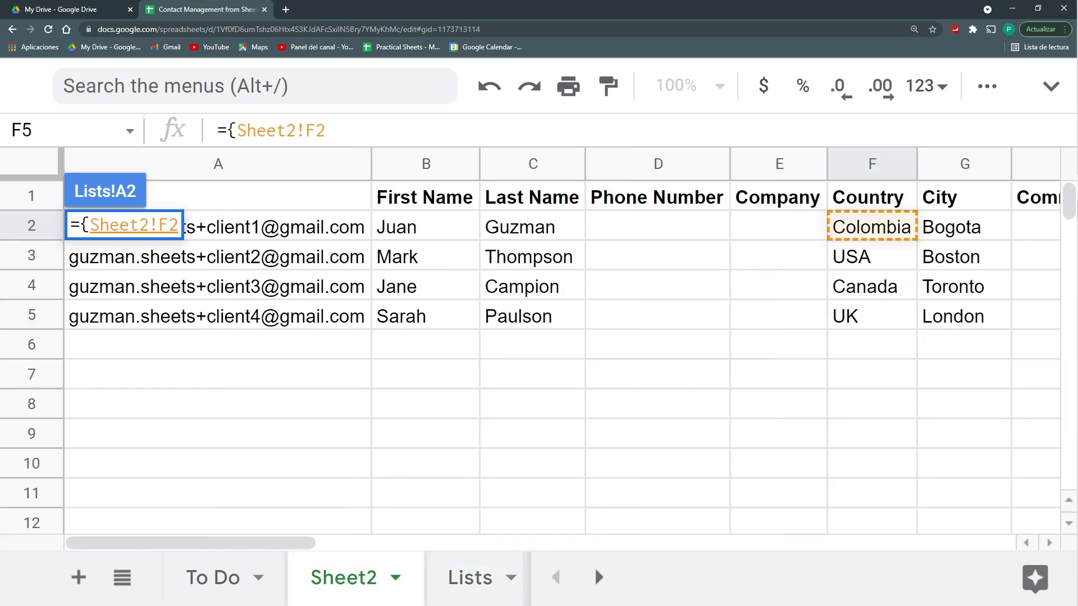
type(":F}")
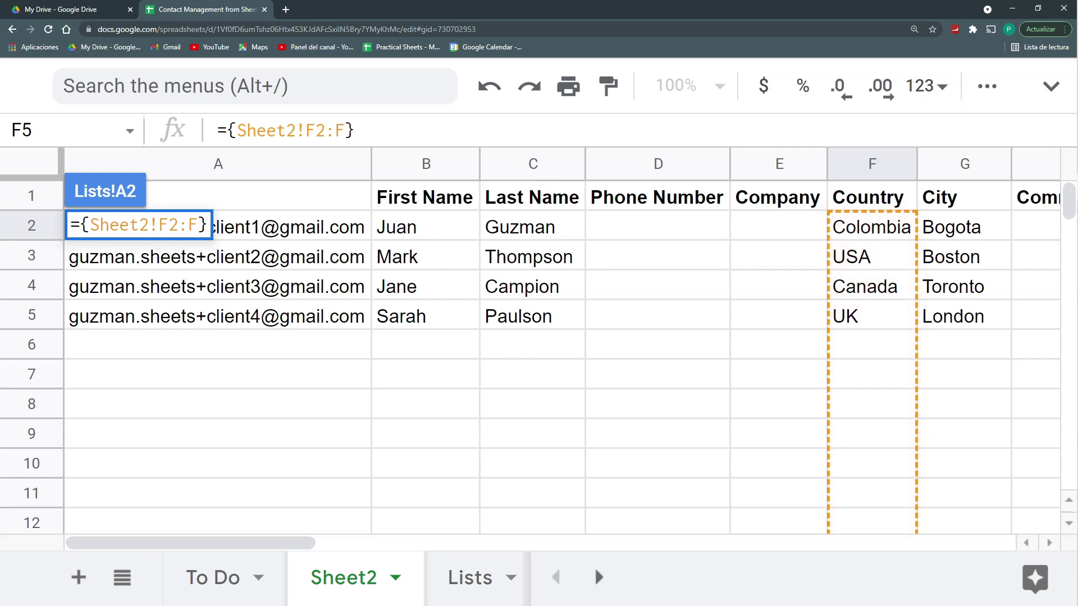
key("Return")
left_click(331, 577)
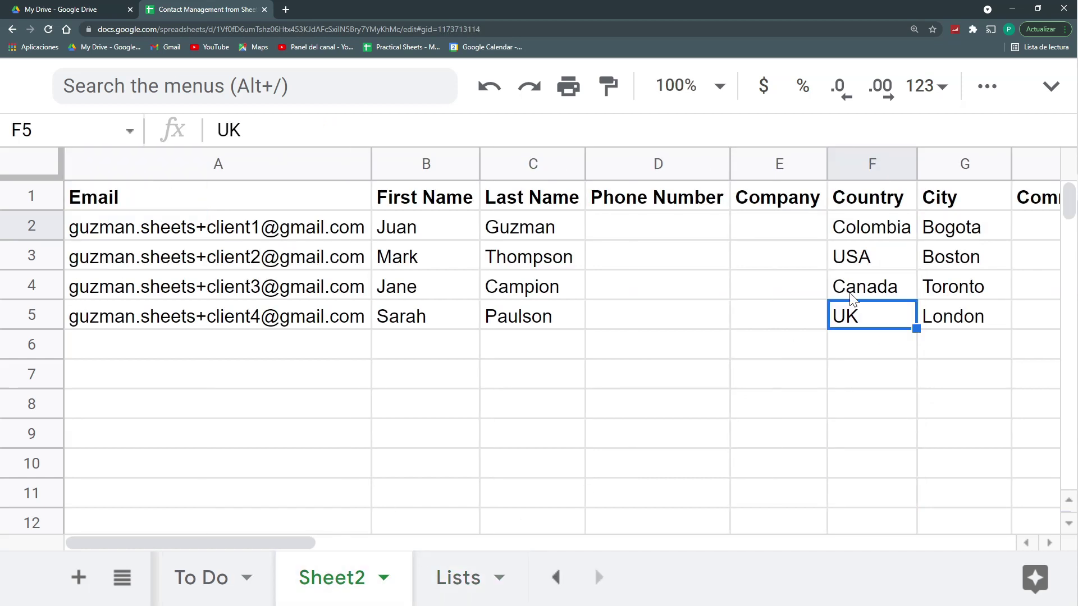
Step: Give F2:F1000 a dropdown validation rule listing values from the range Lists!A2:A
left_click(863, 235)
key("ctrl+shift+Down")
key("ctrl+shift+Down")
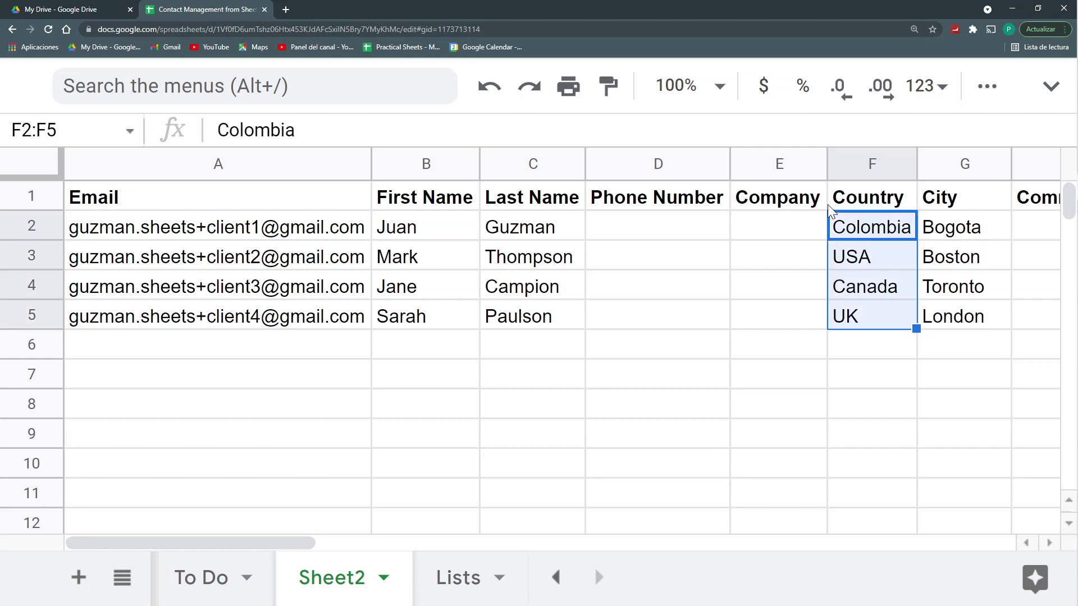
left_click_drag(1070, 469, 1070, 202)
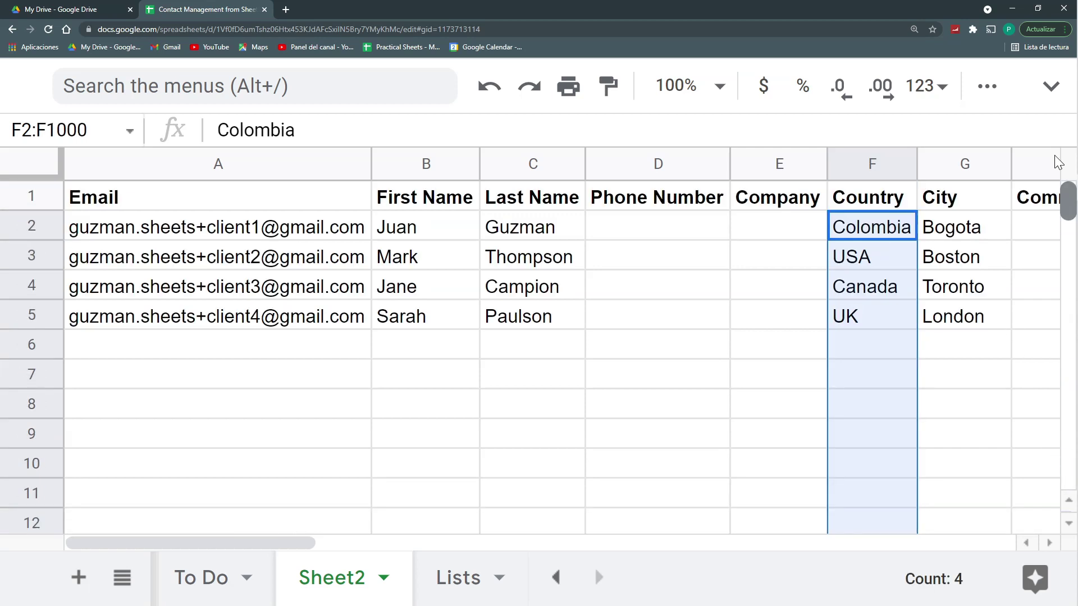
right_click(885, 269)
scroll(924, 392, "down", 5)
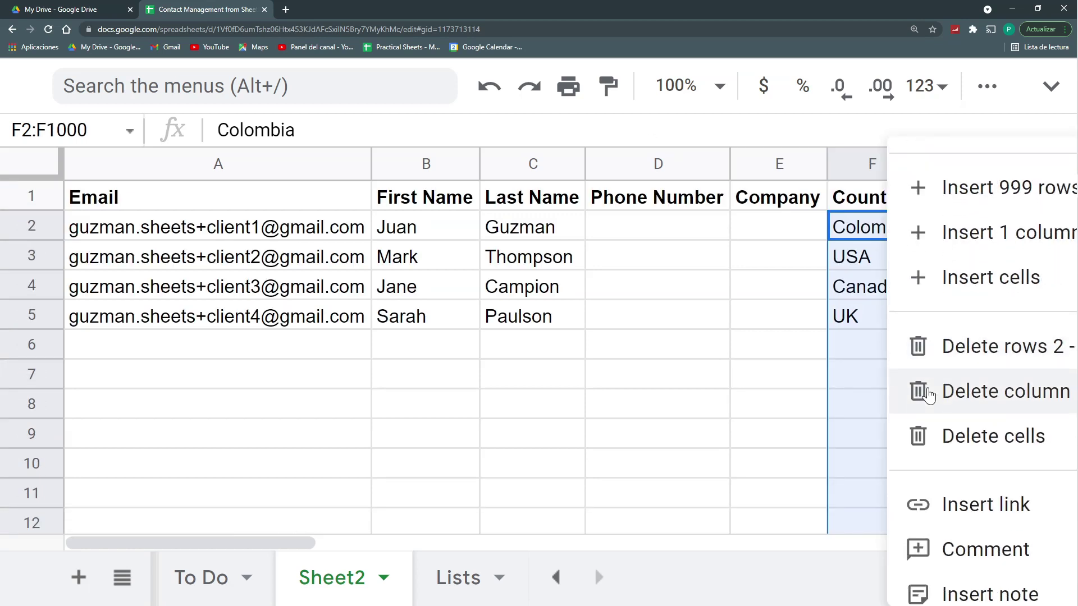
mouse_move(963, 568)
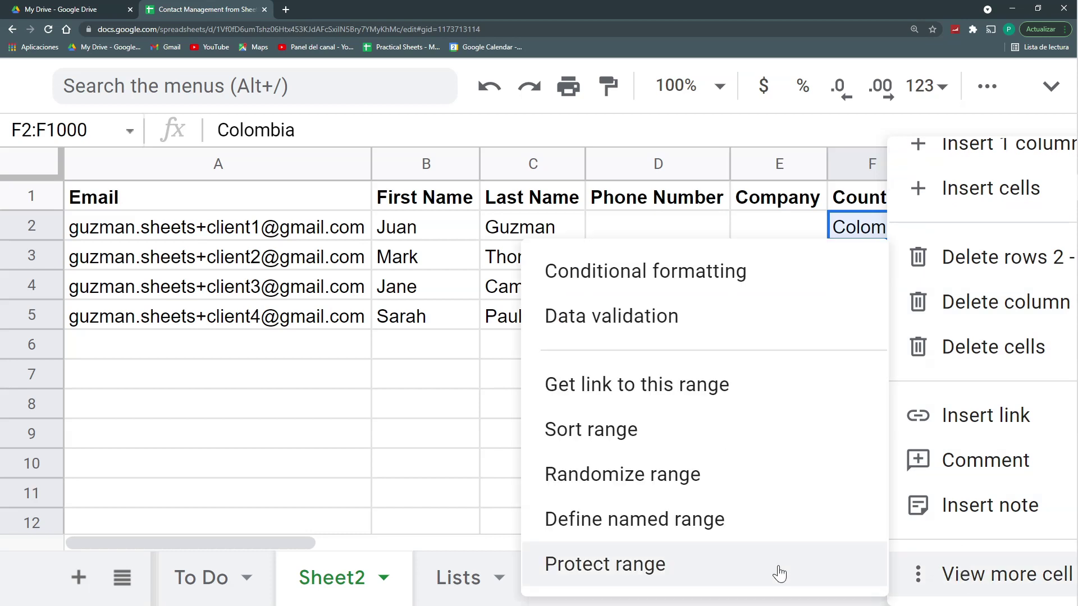
left_click(613, 340)
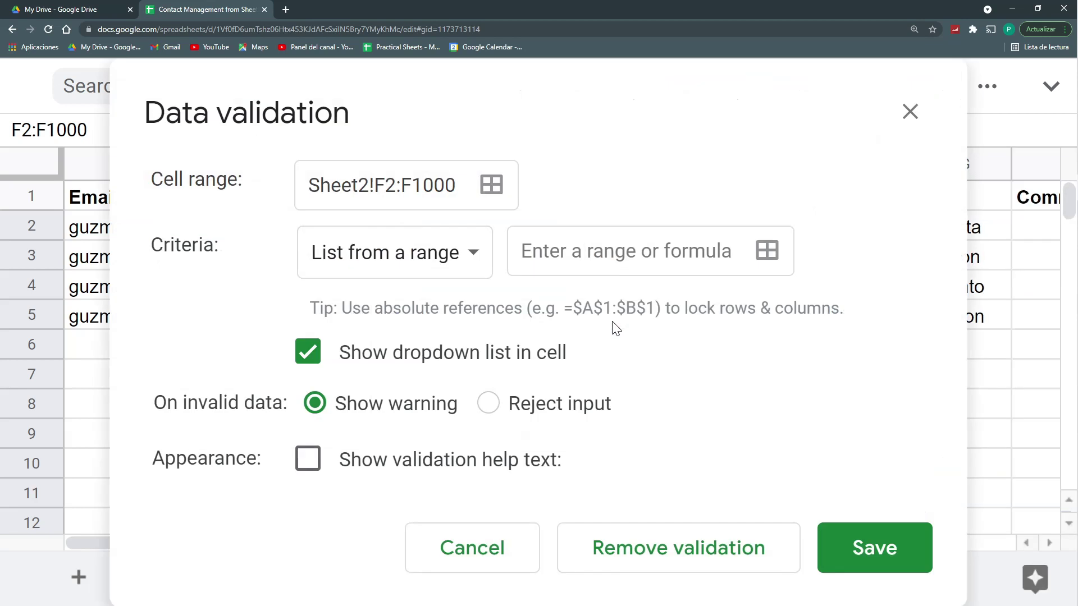
left_click(767, 250)
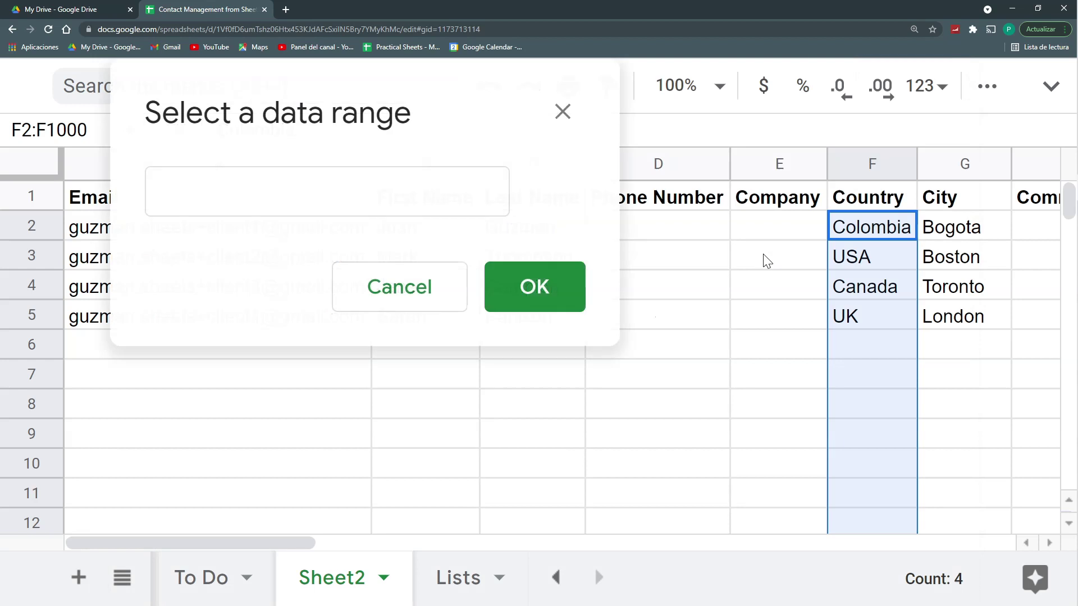
left_click(445, 578)
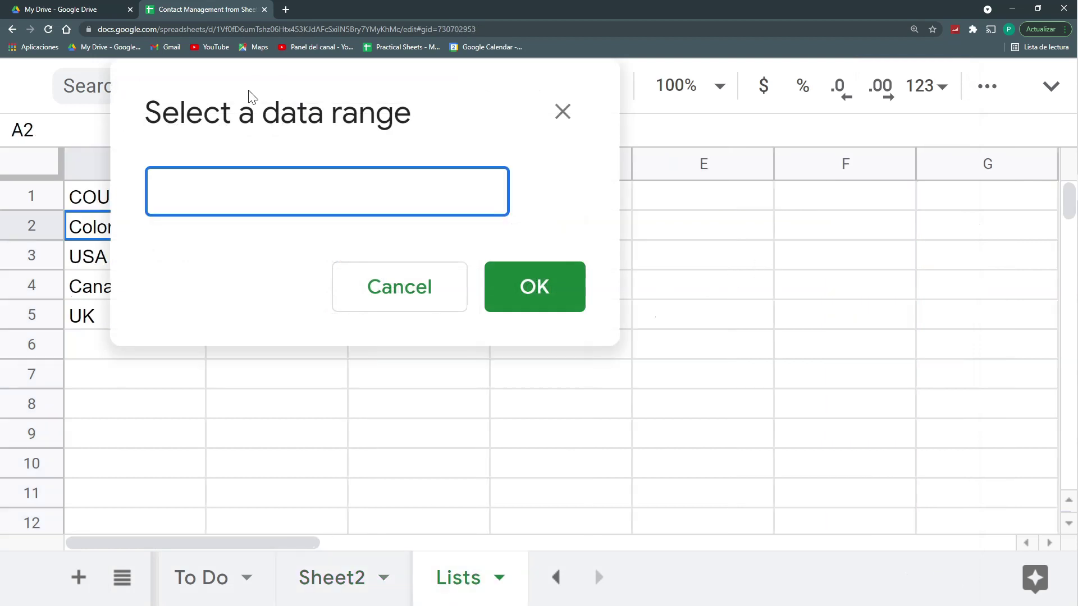
left_click(175, 230)
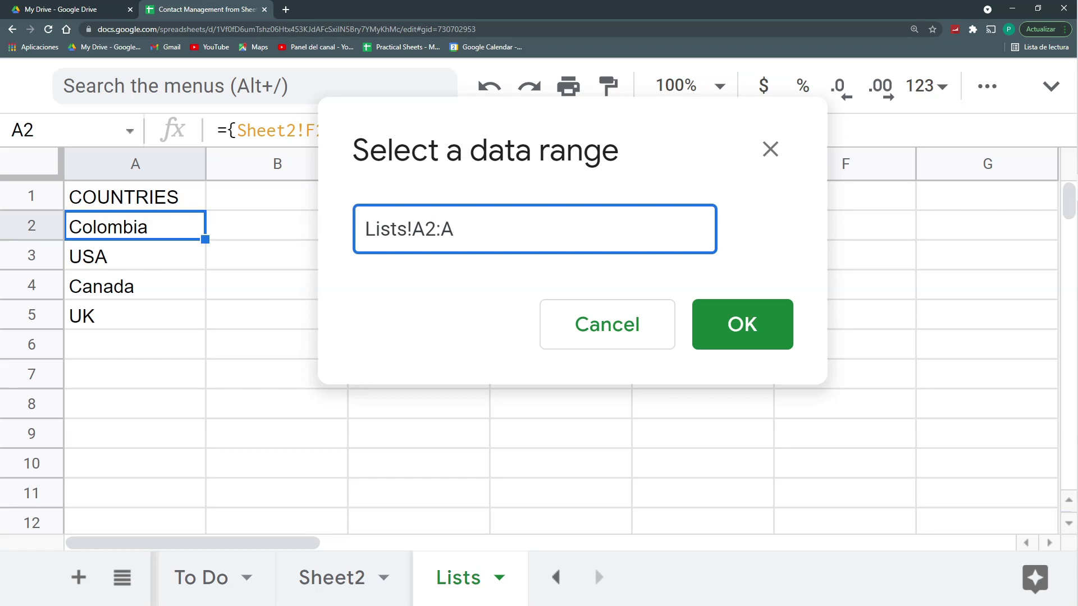
left_click(785, 327)
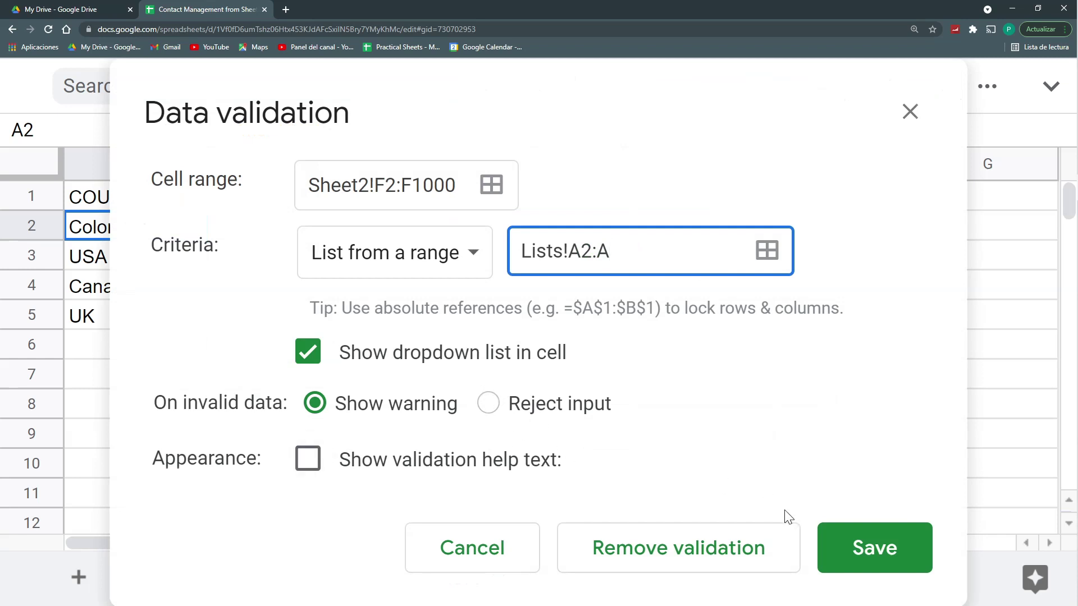
left_click(859, 550)
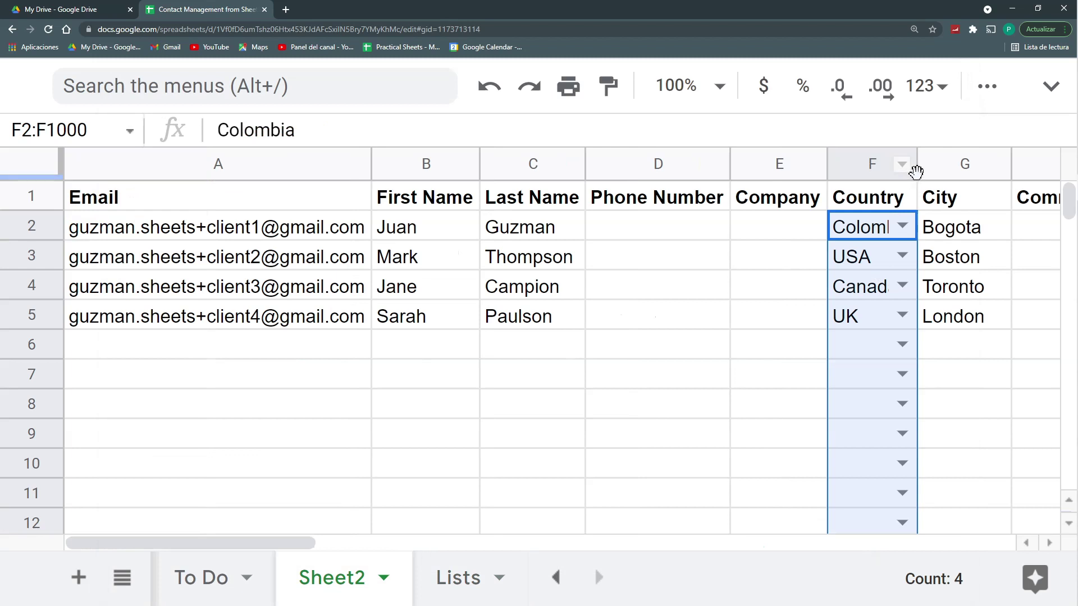
Step: Widen the Country column and enter Mexico as the country in F6
left_click_drag(917, 164, 958, 164)
left_click(944, 344)
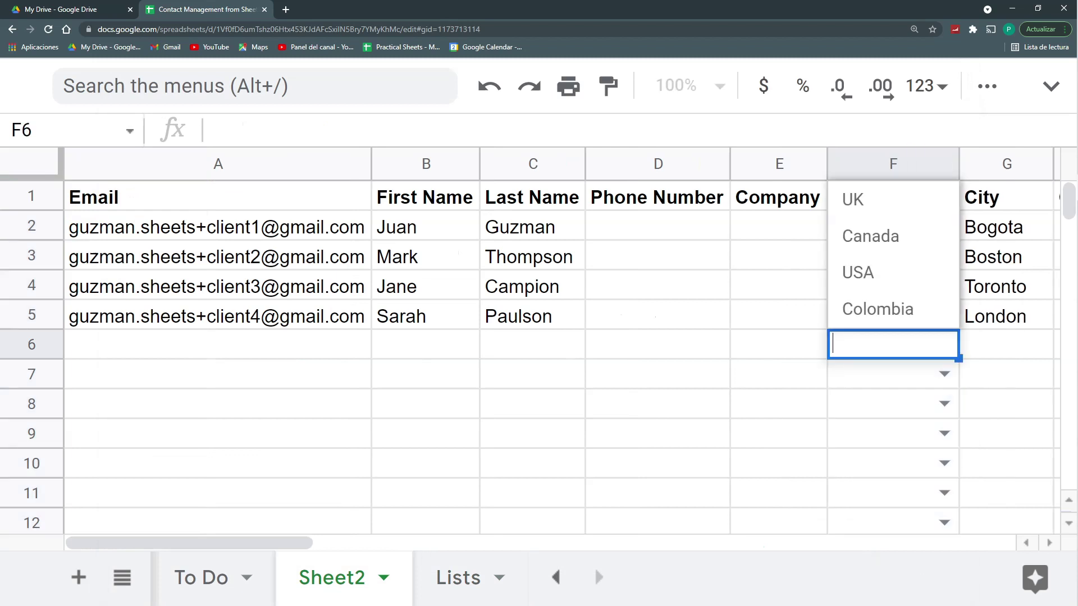
left_click(981, 352)
left_click(894, 344)
type("mEX")
key("BackSpace")
key("BackSpace")
type("exico")
key("Return")
double_click(894, 331)
left_click(999, 387)
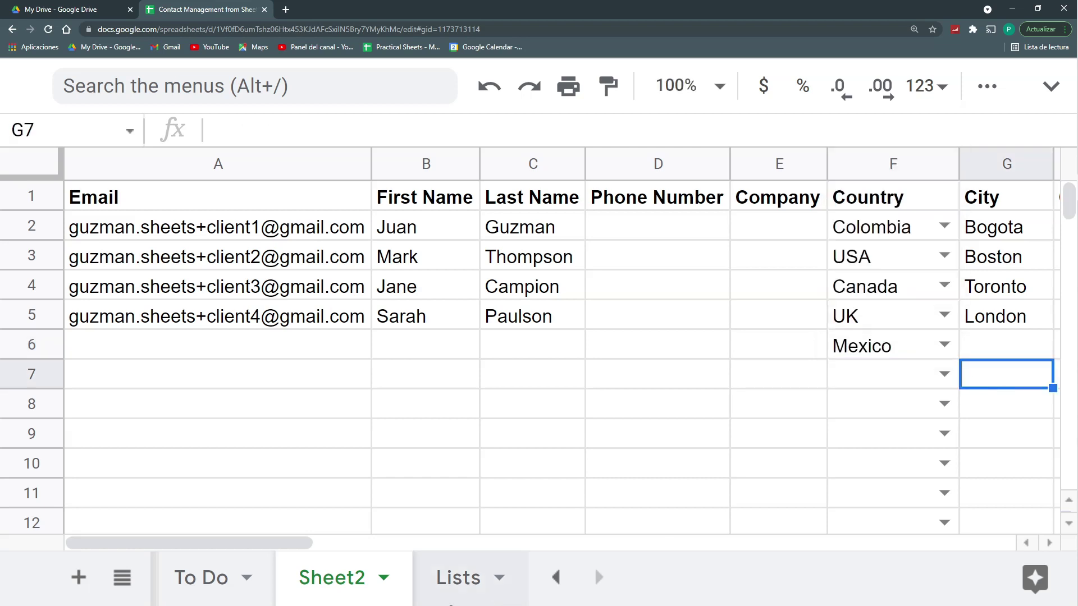
Step: Verify Mexico appears on the Lists sheet and in the rows 6–8 country dropdowns
left_click(456, 587)
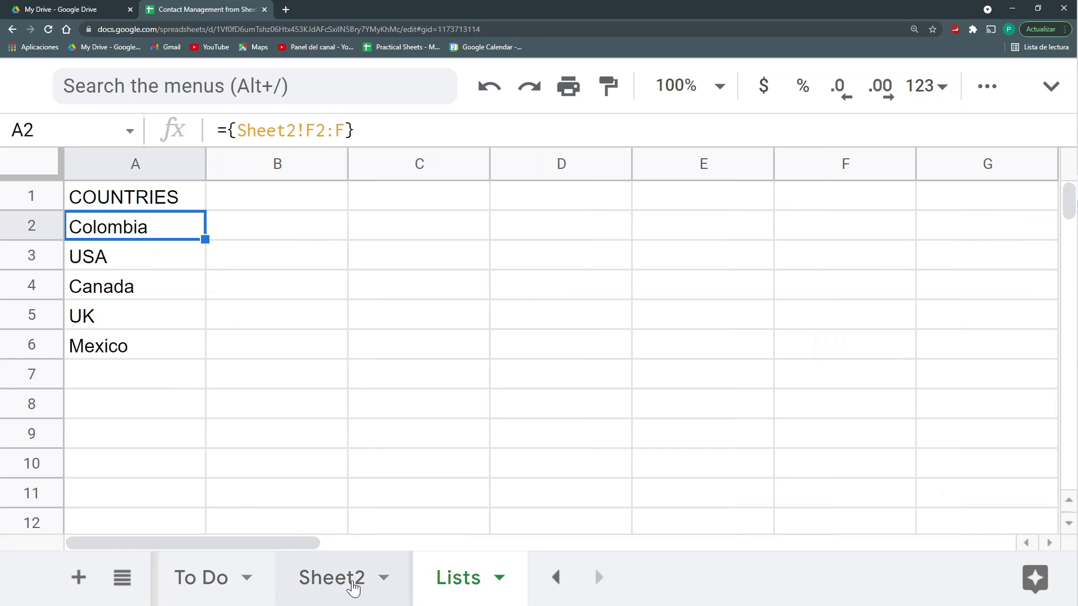
left_click(354, 585)
left_click(944, 344)
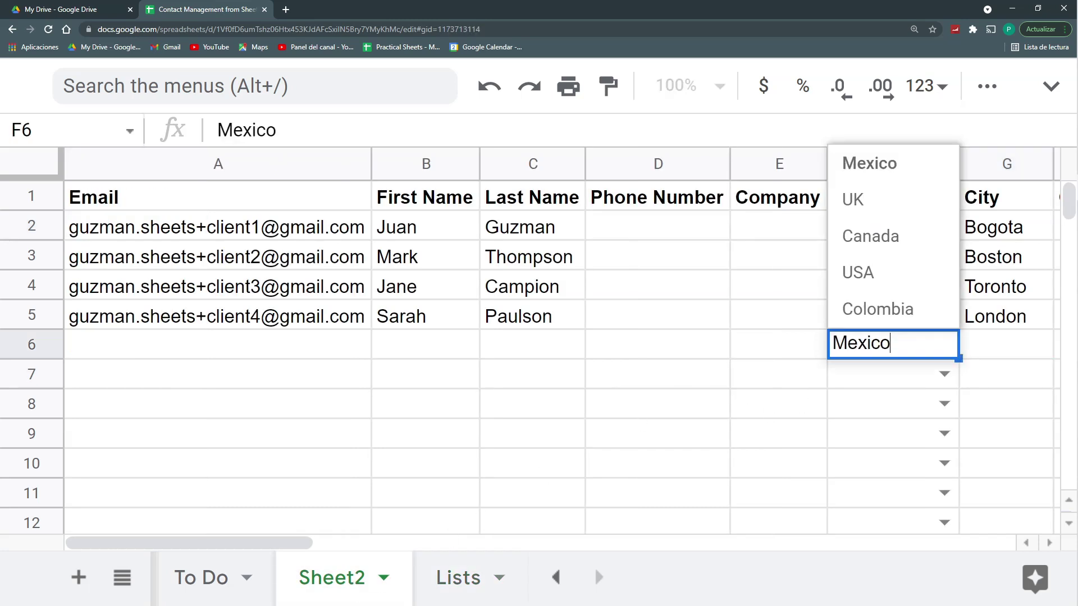
left_click(945, 376)
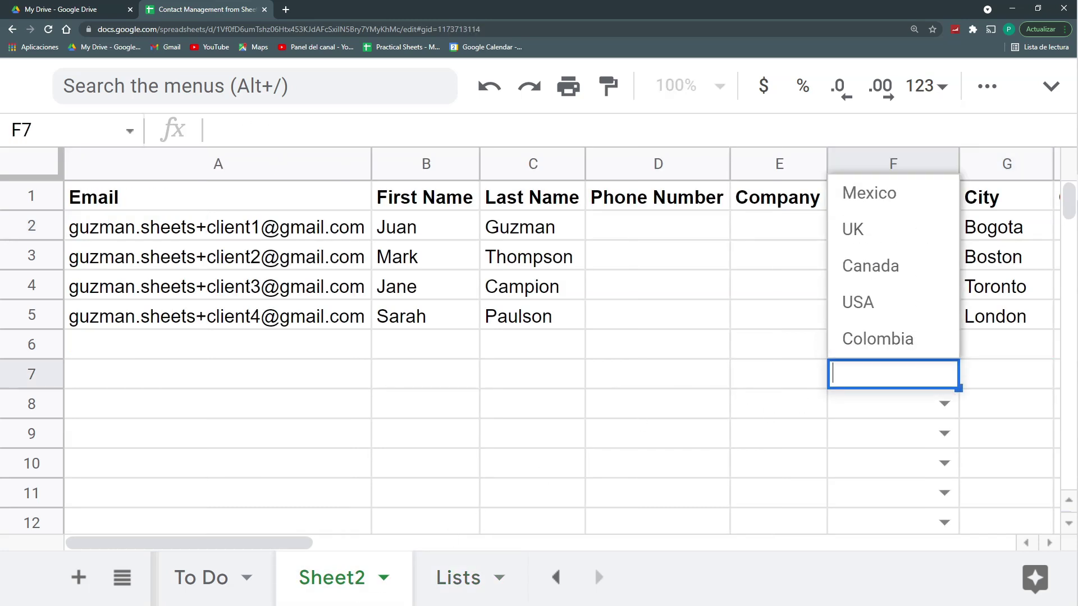
left_click(945, 405)
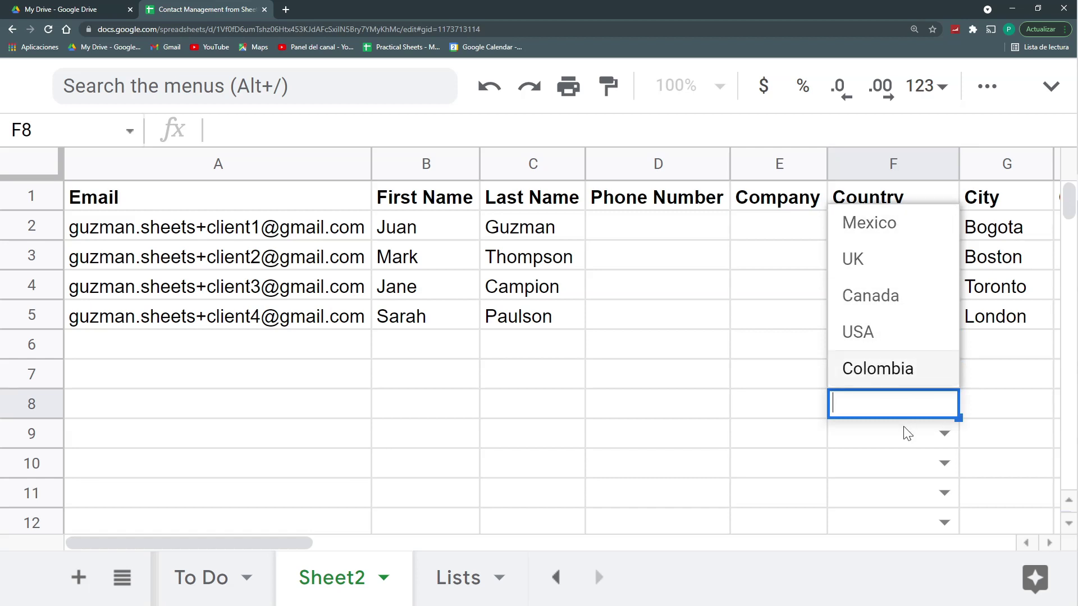
left_click(878, 470)
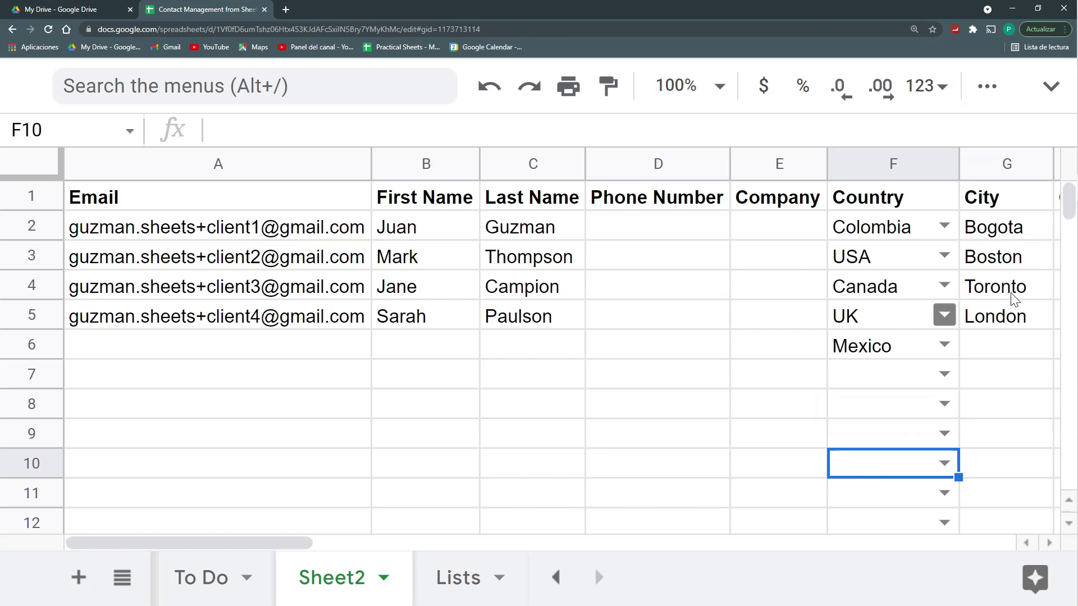
Step: Widen the City column G on Sheet2
left_click_drag(1016, 228, 1037, 330)
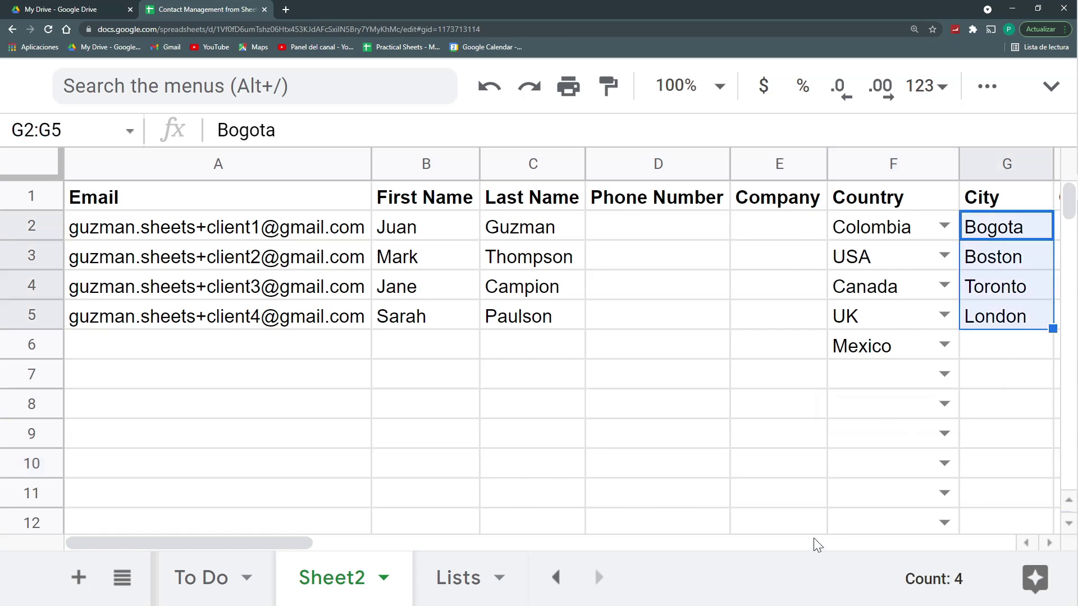
left_click_drag(326, 543, 462, 544)
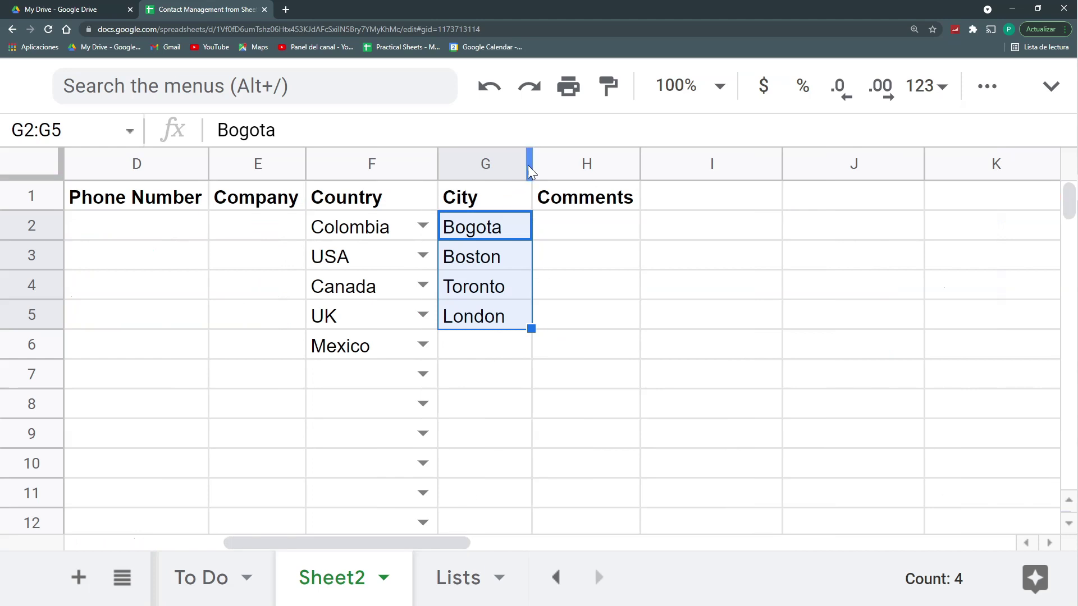
left_click_drag(531, 164, 562, 163)
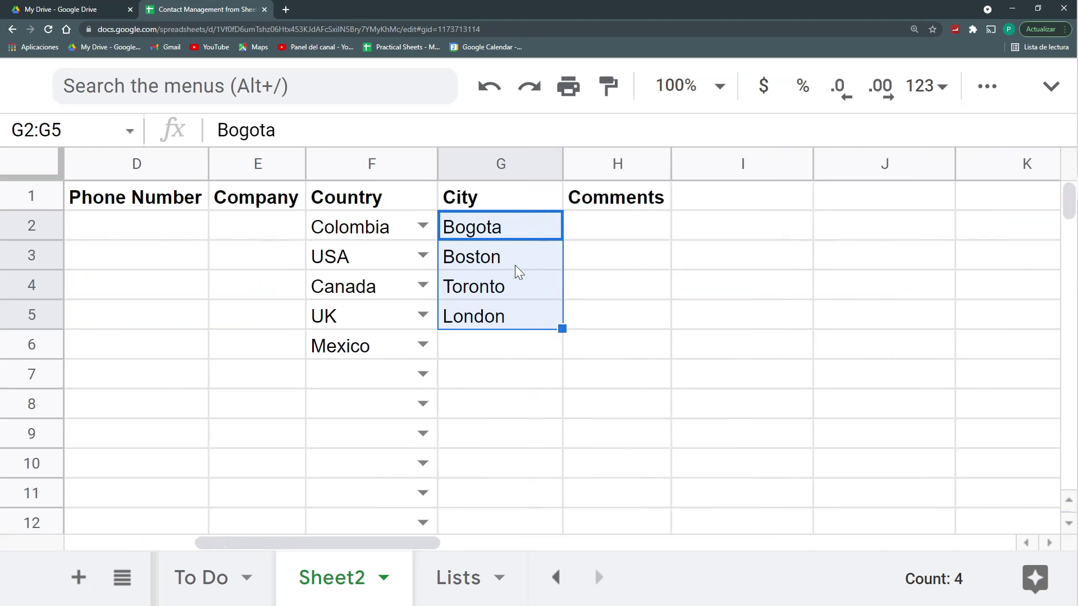
left_click(502, 232)
Step: On the Lists sheet, add a CITIES header in B1 and ={Sheet2!G2:G} in B2
left_click(461, 584)
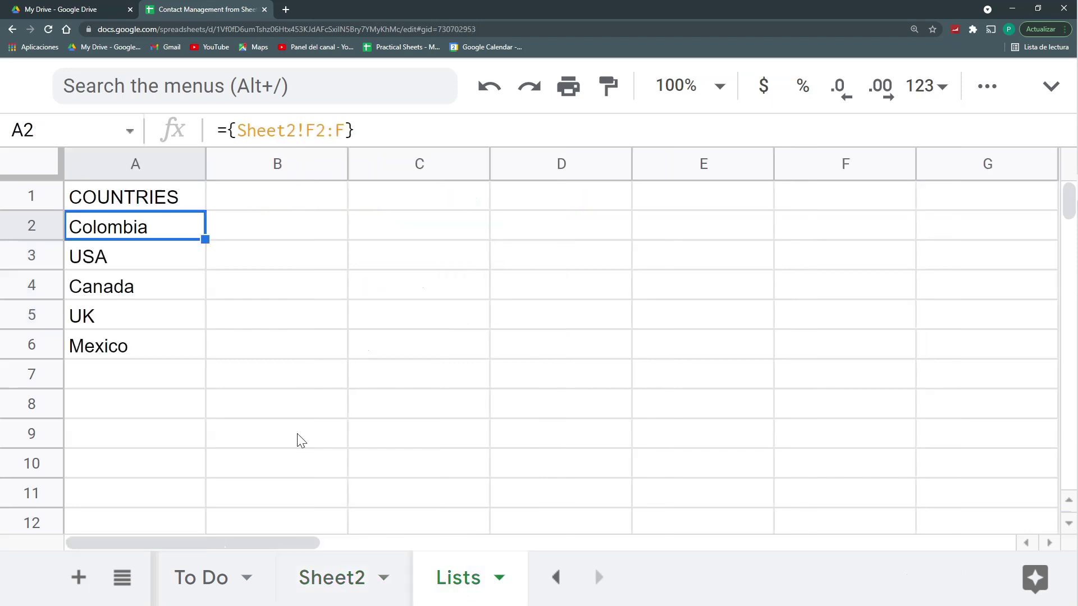
left_click(257, 227)
left_click(253, 203)
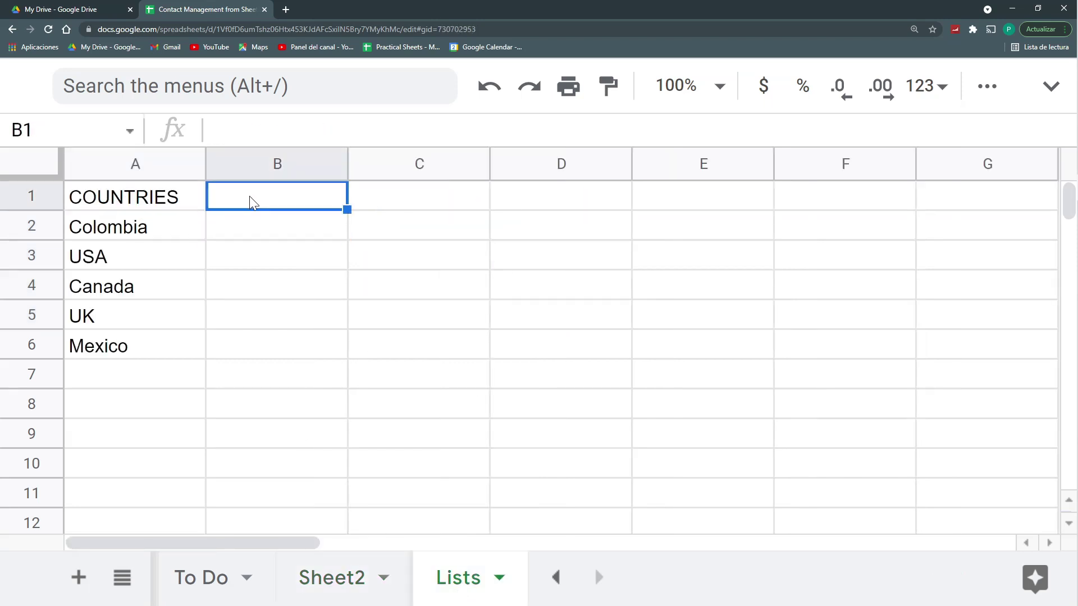
type("CITIES")
key("Return")
type("=")
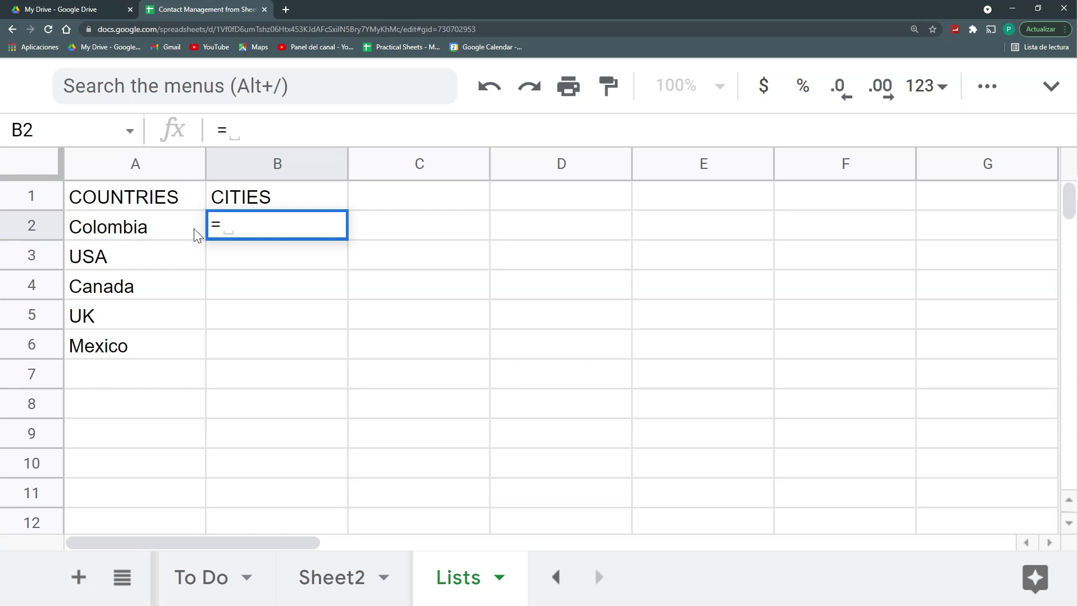
type("{")
left_click(344, 578)
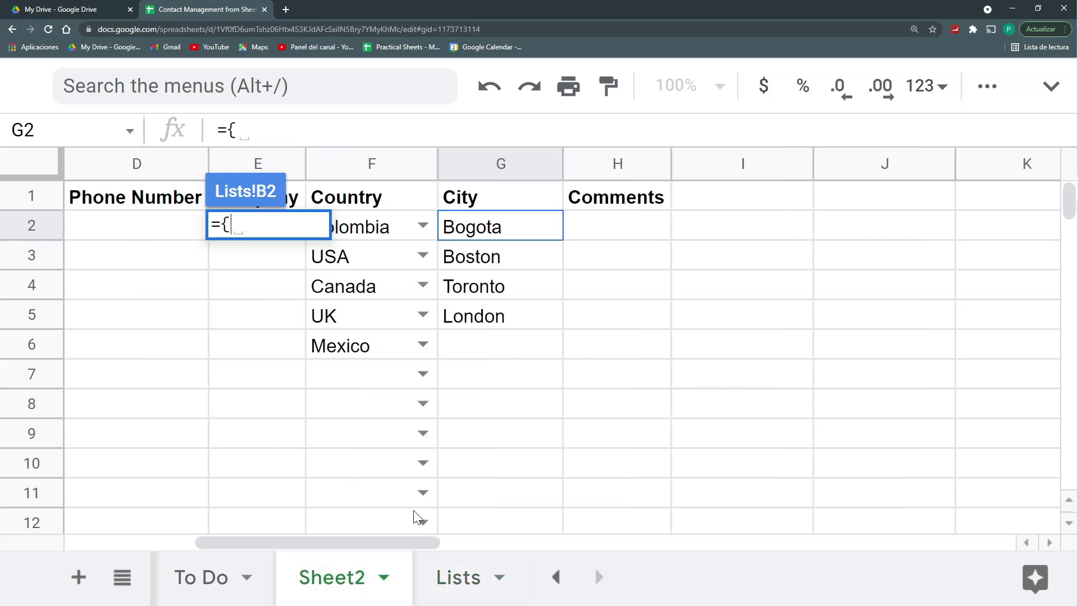
left_click(494, 241)
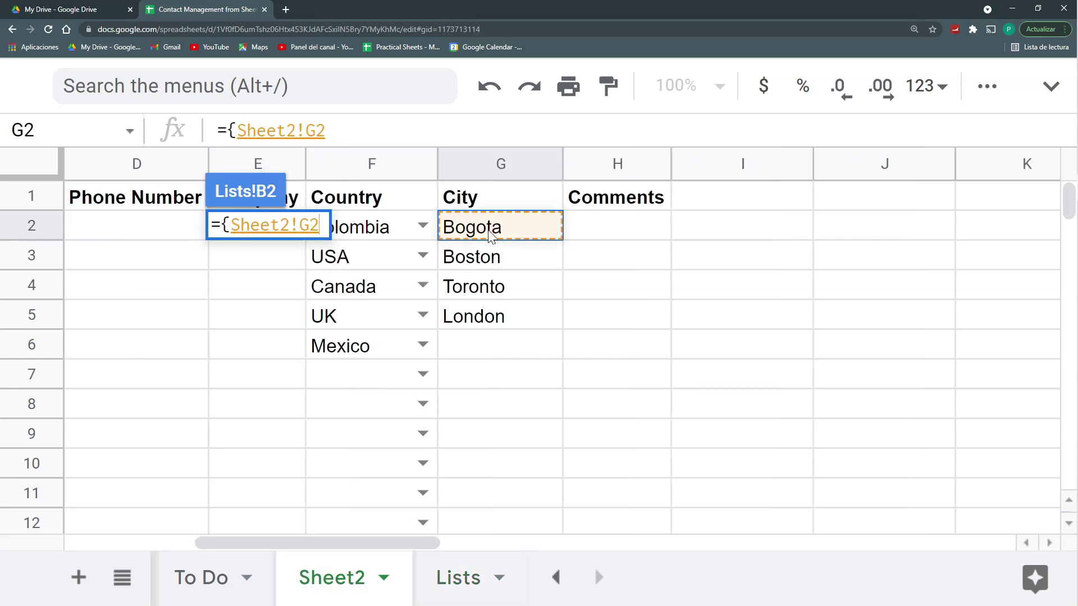
type(":G")
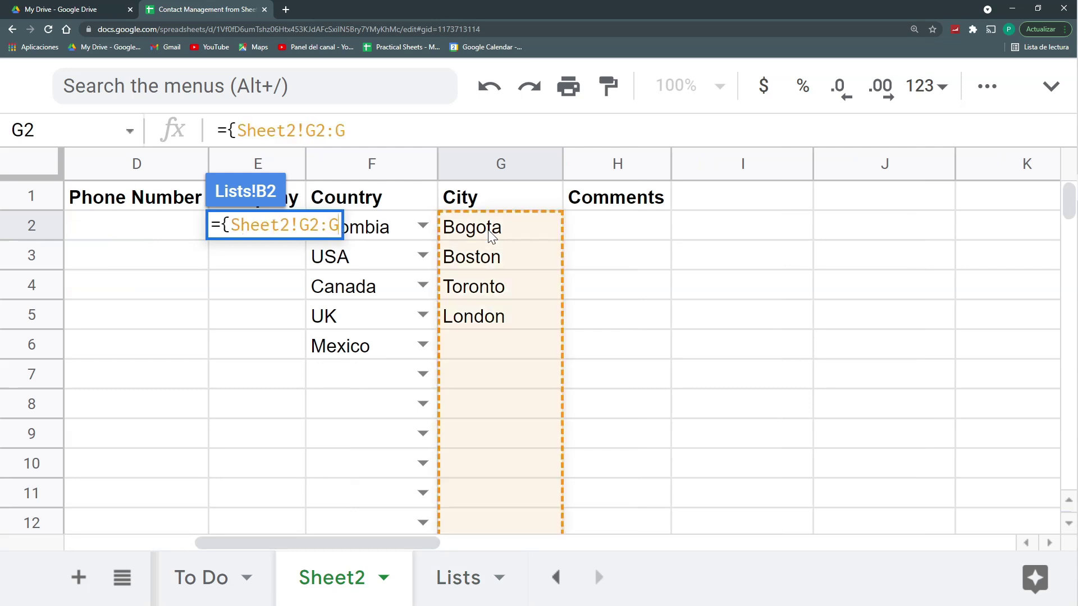
type("}")
key("Return")
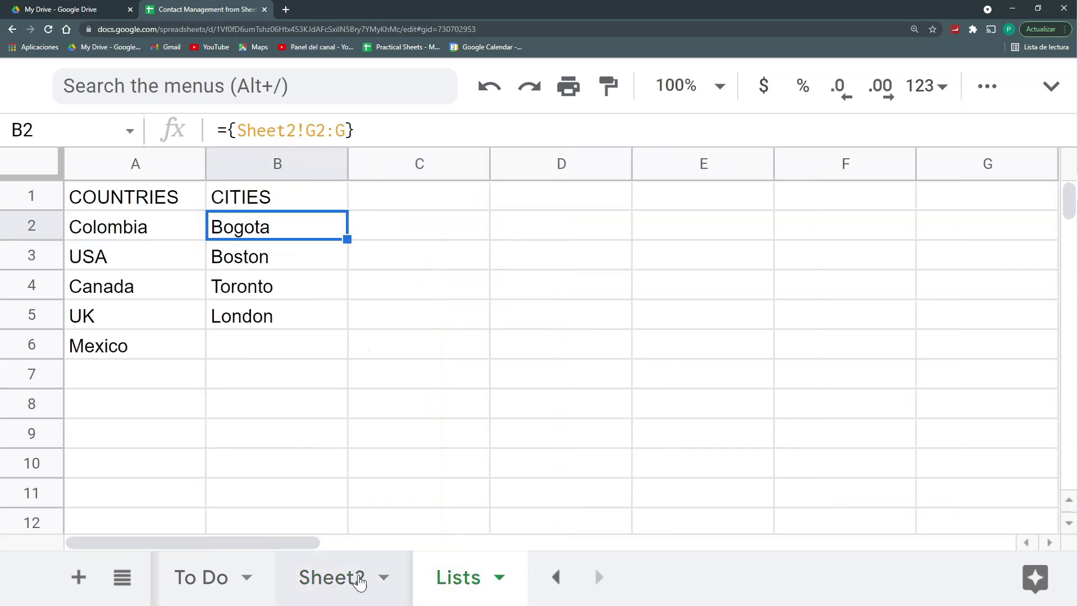
Step: Add a dropdown rule to Sheet2!G2:G1000 using the list from range Lists!B2:B
left_click(359, 584)
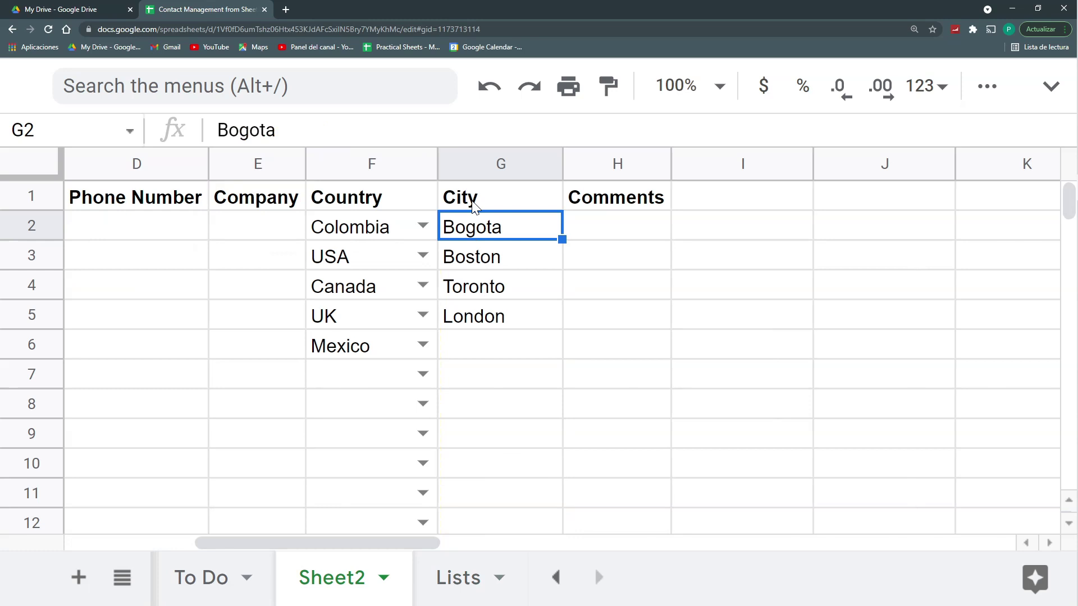
key("ctrl+shift+Down")
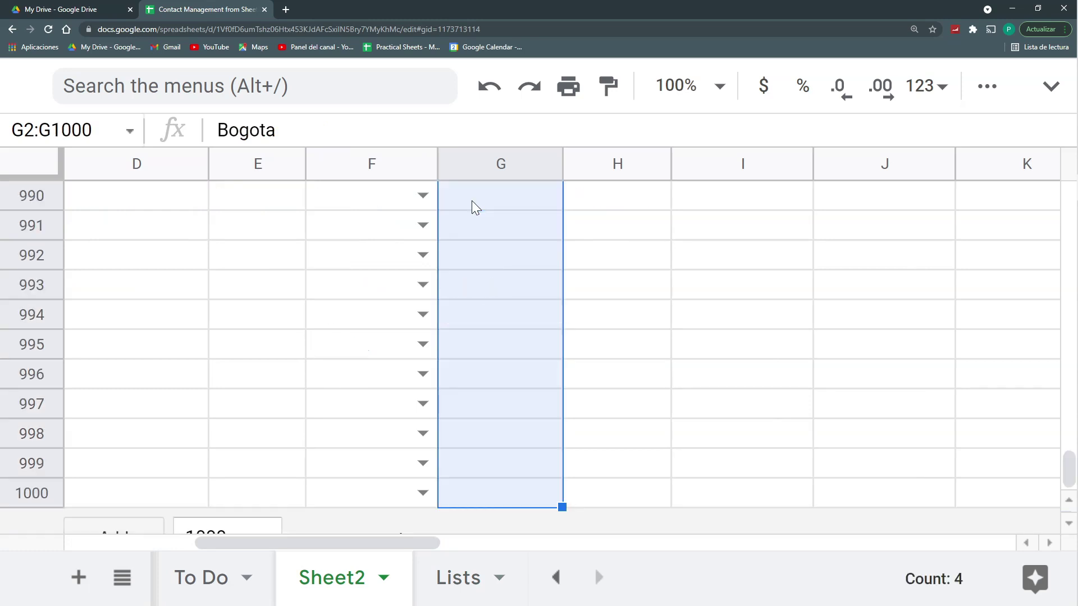
right_click(528, 209)
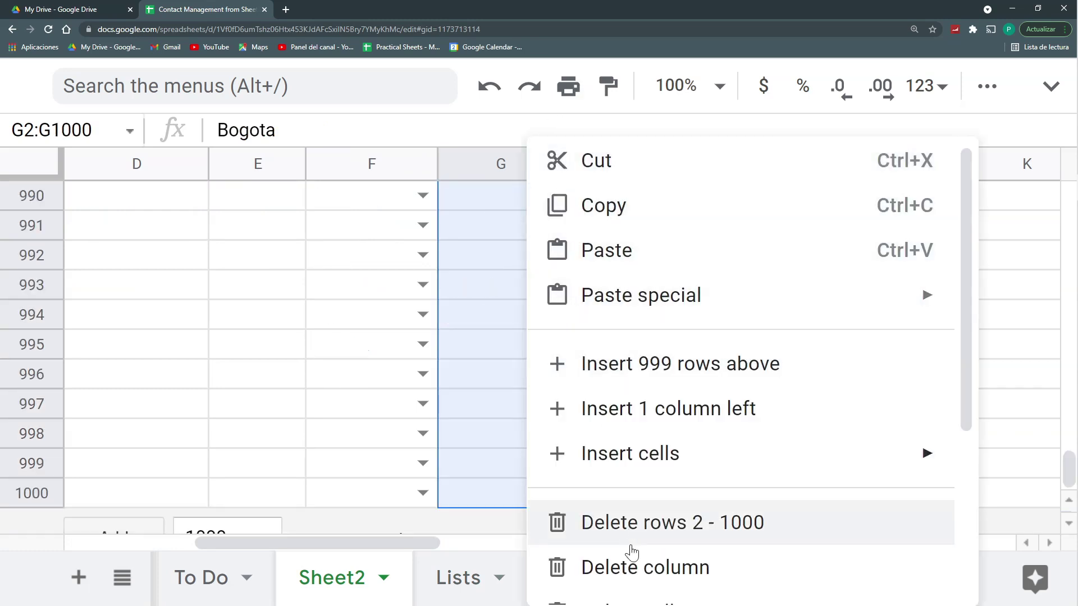
scroll(631, 568, "down", 5)
mouse_move(627, 577)
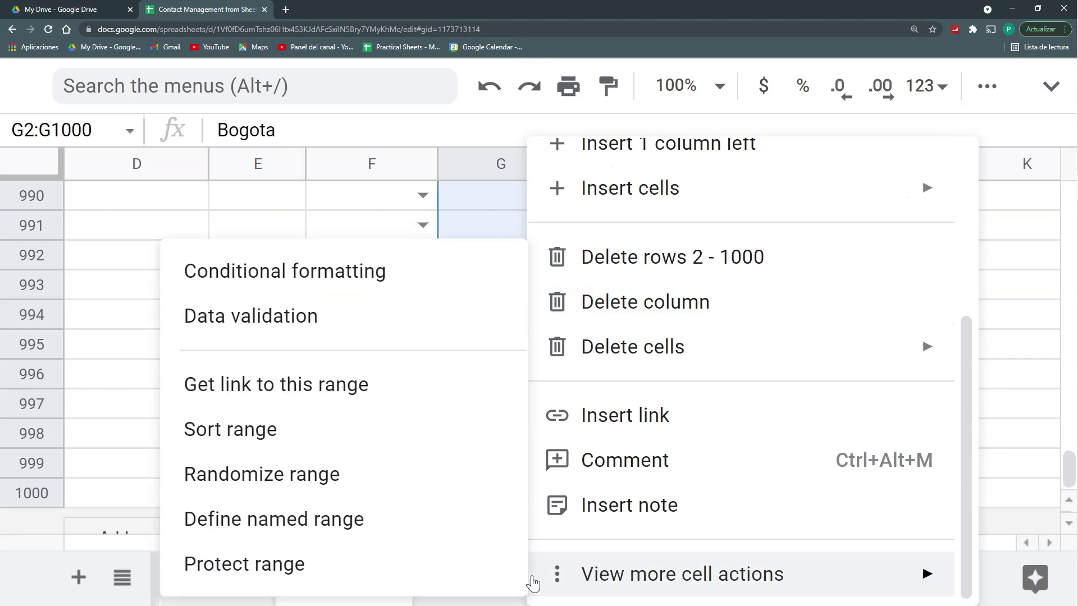
left_click(242, 317)
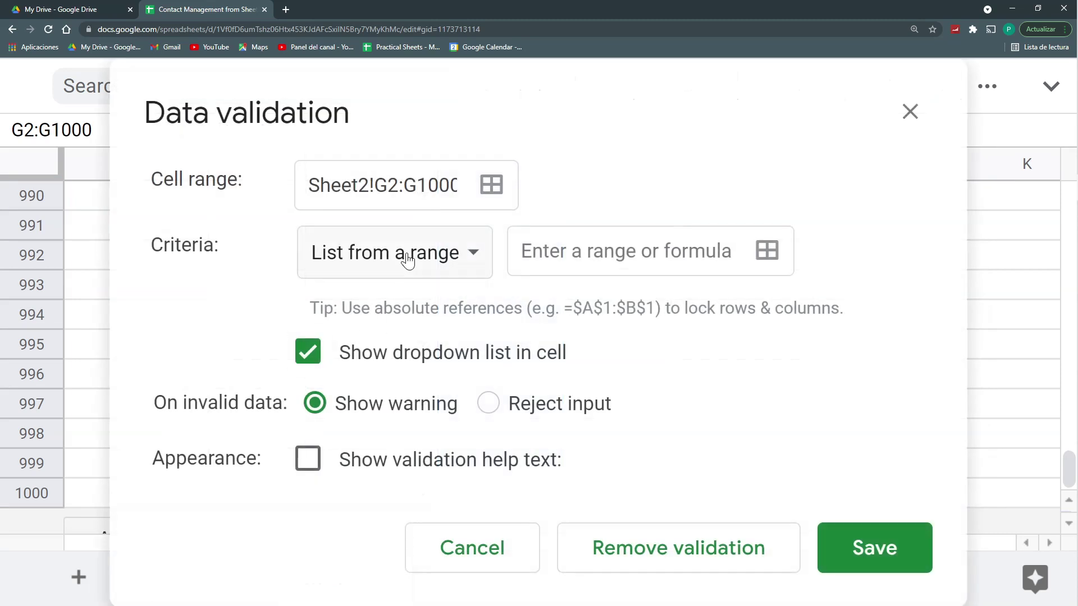
left_click(702, 258)
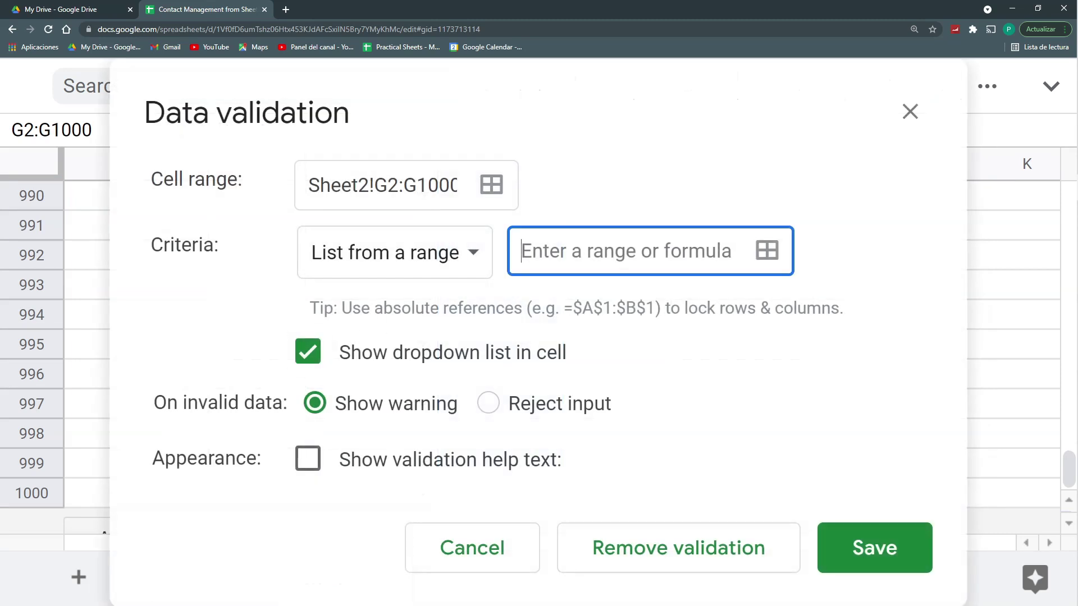
left_click(766, 251)
left_click(472, 589)
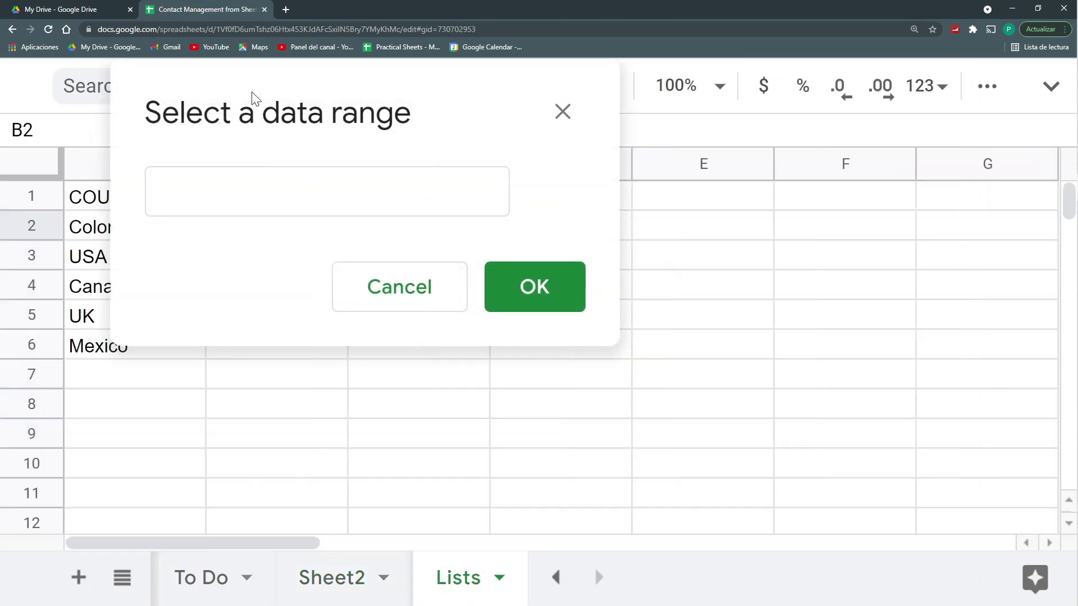
left_click(279, 232)
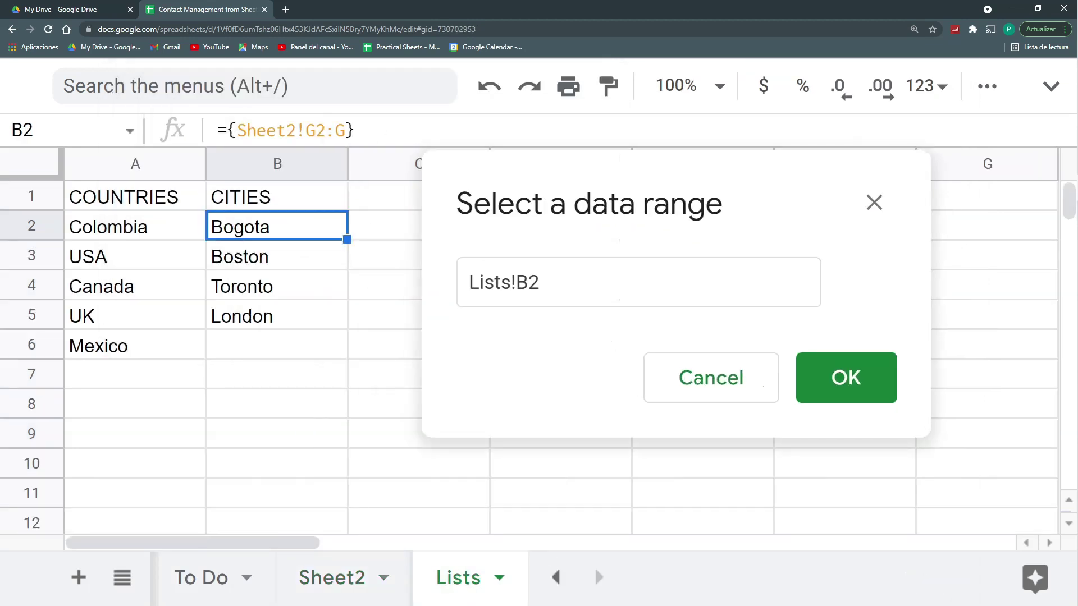
type(":B")
left_click(879, 387)
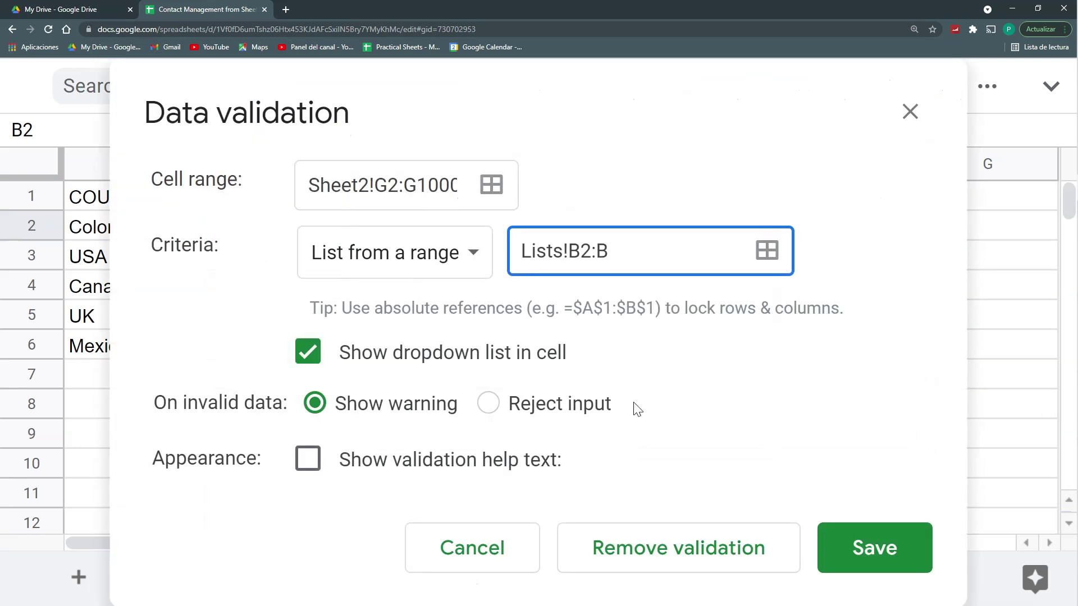
left_click(891, 561)
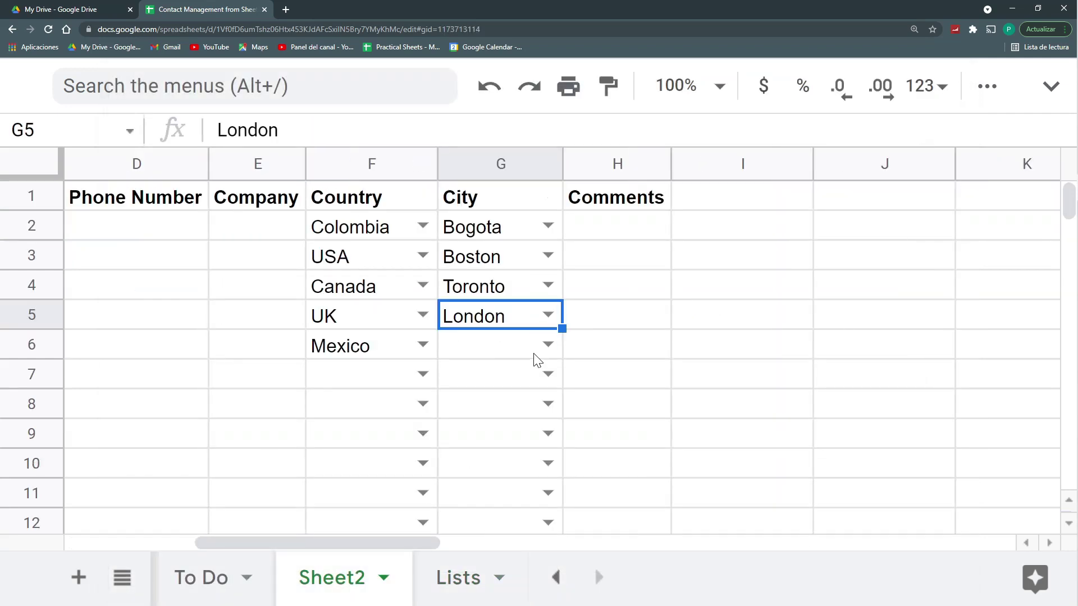
Step: Enter Mexico as the city in G6
left_click(525, 349)
left_click(549, 344)
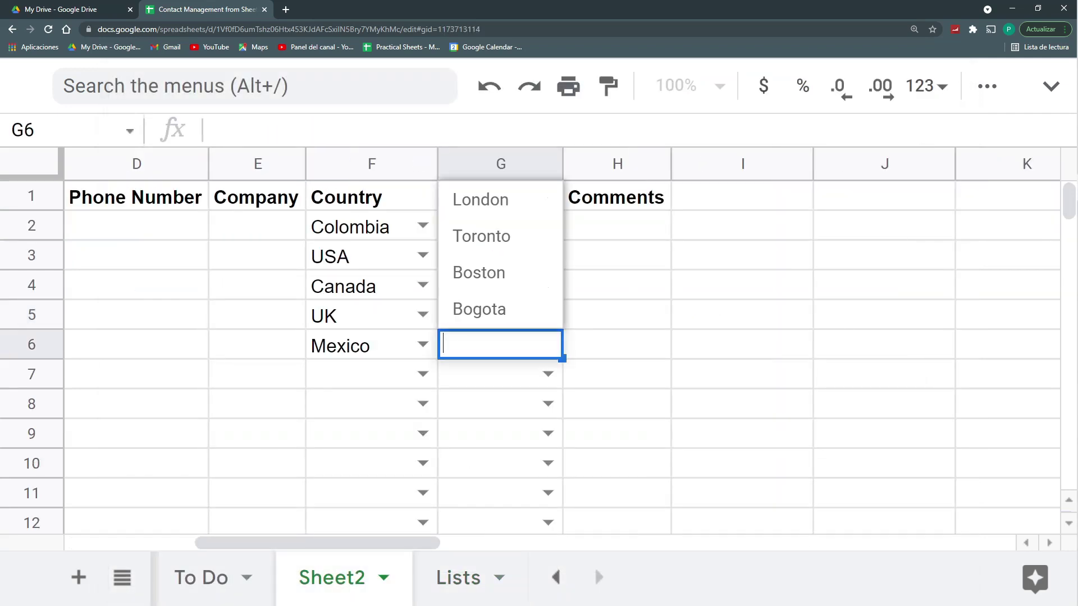
left_click(487, 378)
left_click(475, 344)
type("mEXIC")
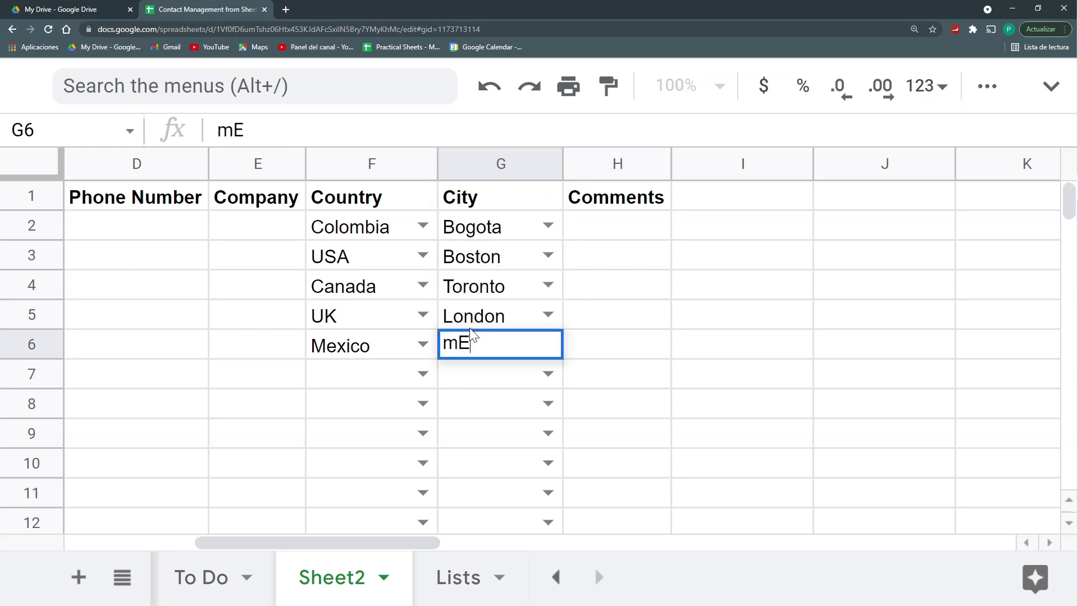
key("BackSpace")
key("BackSpace")
key("BackSpace")
key("BackSpace")
key("BackSpace")
key("Caps_Lock")
type("Mexico")
key("Return")
Step: Verify Mexico joined the Lists cities and appears in G7's city dropdown
left_click(475, 590)
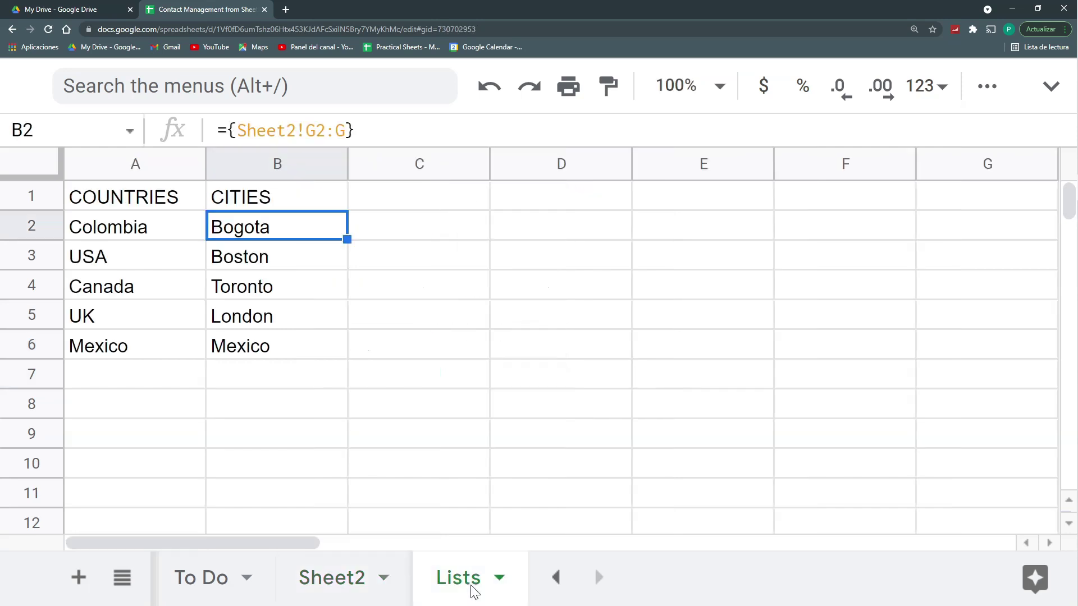
left_click(366, 589)
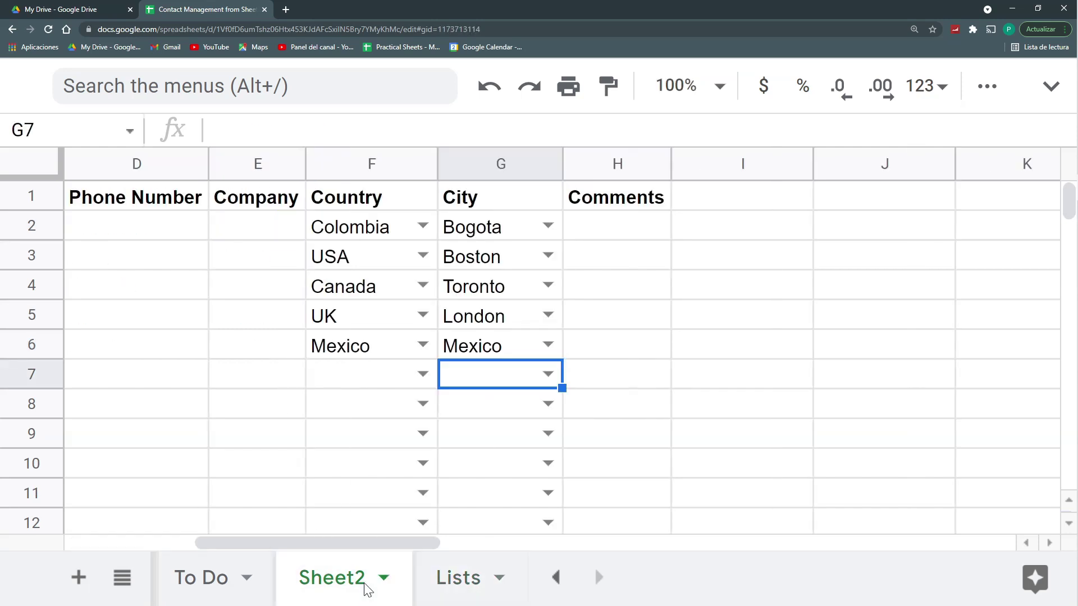
left_click(549, 376)
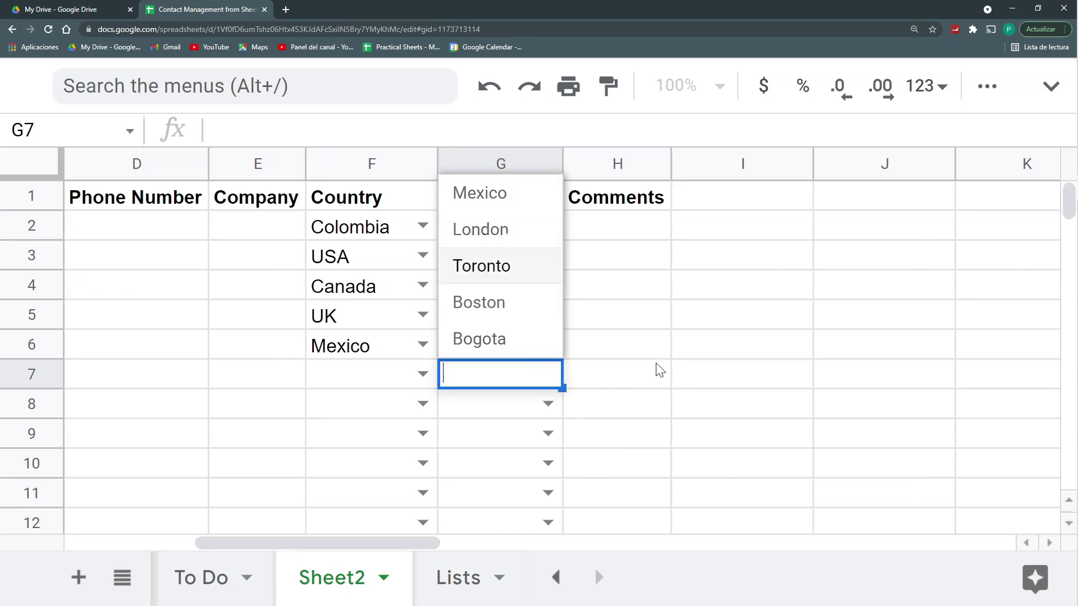
left_click(626, 352)
Step: Give the header row A1:H1 a dark teal fill with white text
key("ctrl+minus")
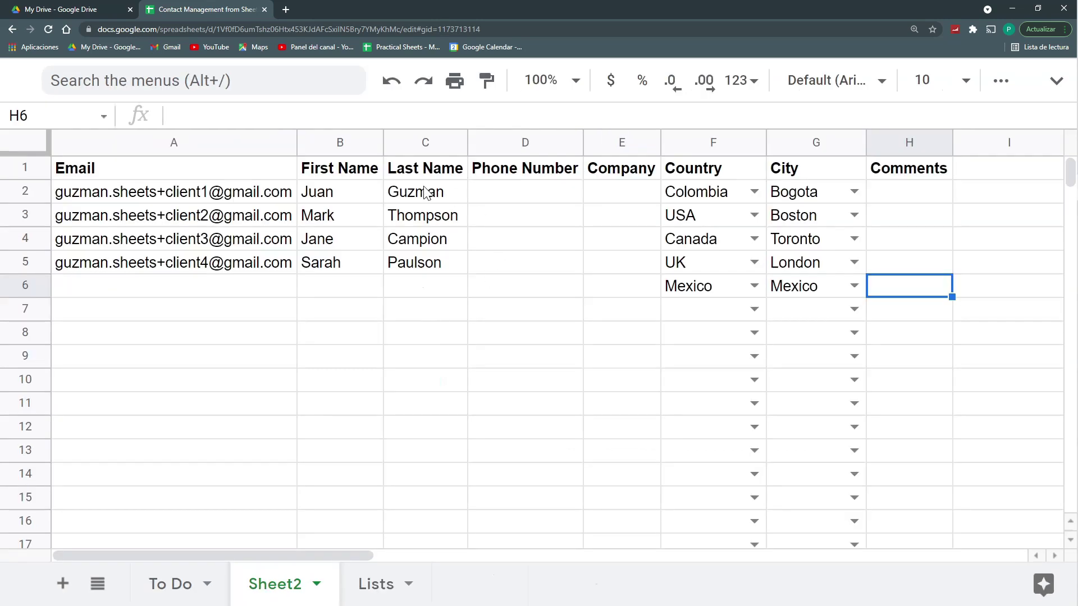
left_click_drag(267, 172, 501, 167)
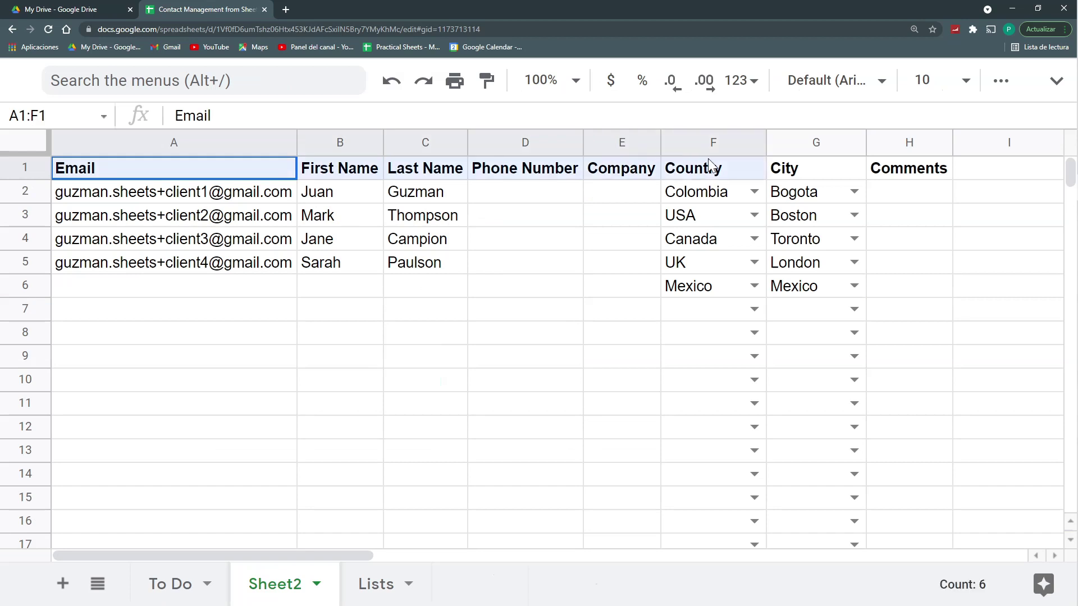
left_click_drag(711, 166, 886, 168)
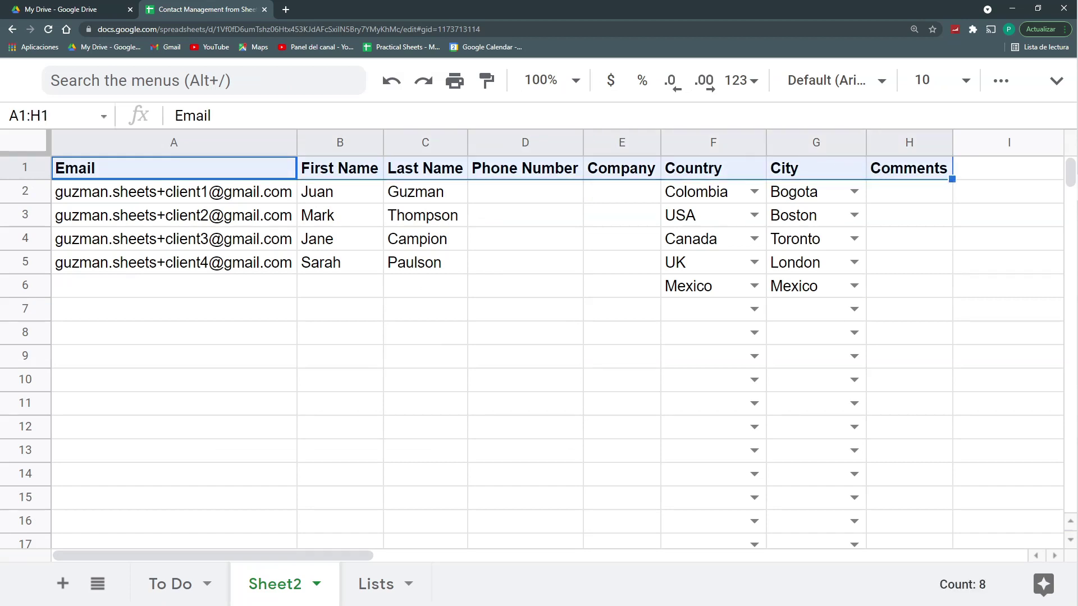
left_click(1049, 92)
left_click(797, 154)
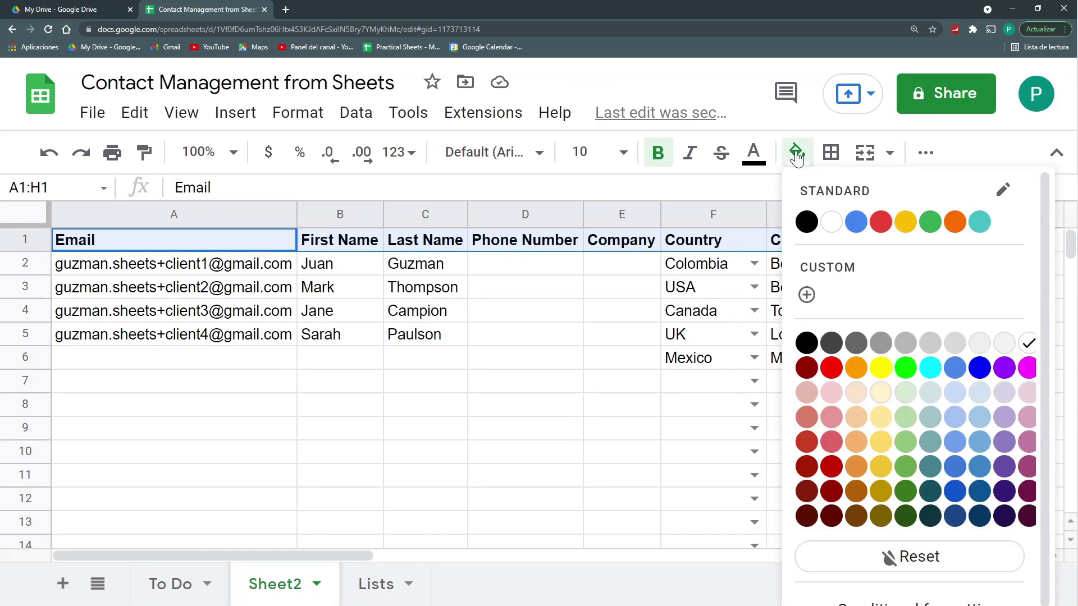
left_click(930, 516)
left_click(754, 152)
left_click(788, 225)
Step: Delete the unused columns I through AA
left_click(971, 212)
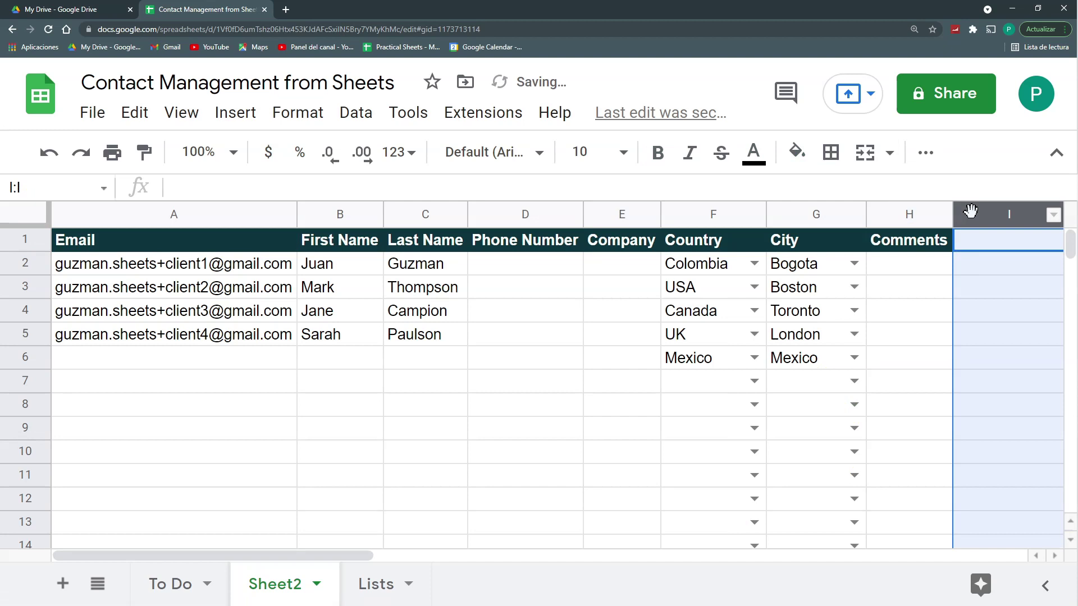
key("ctrl+shift+Right")
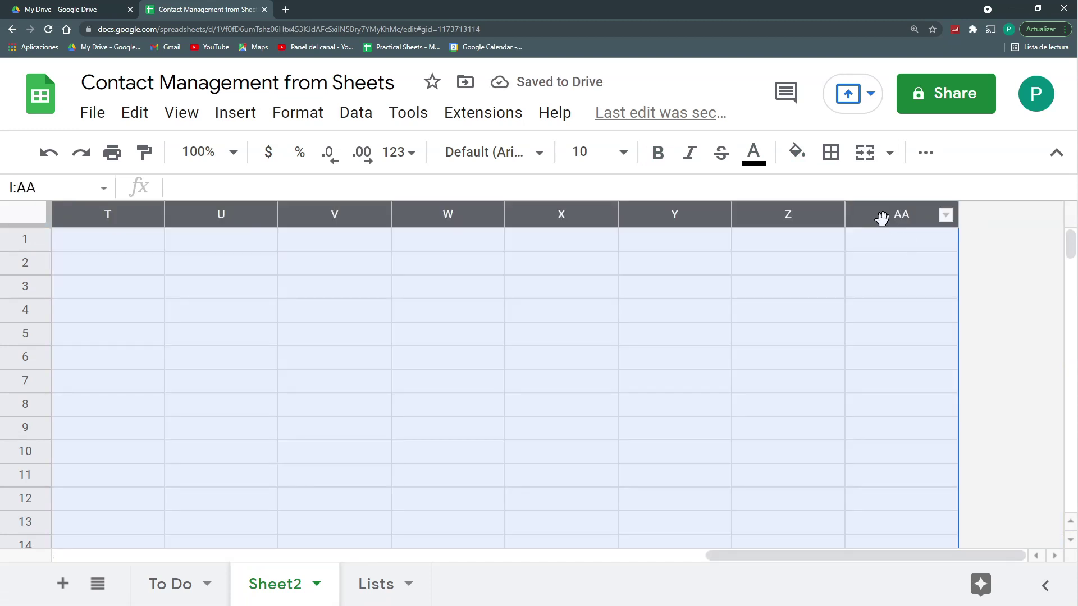
key("ctrl+alt+minus")
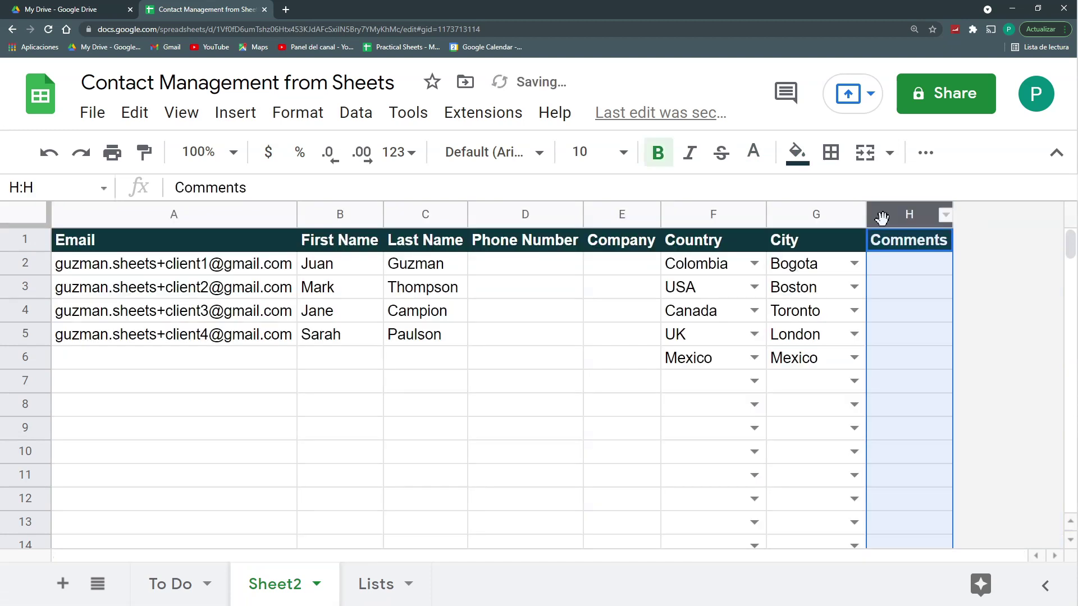
key("Left")
scroll(386, 306, "down", 7)
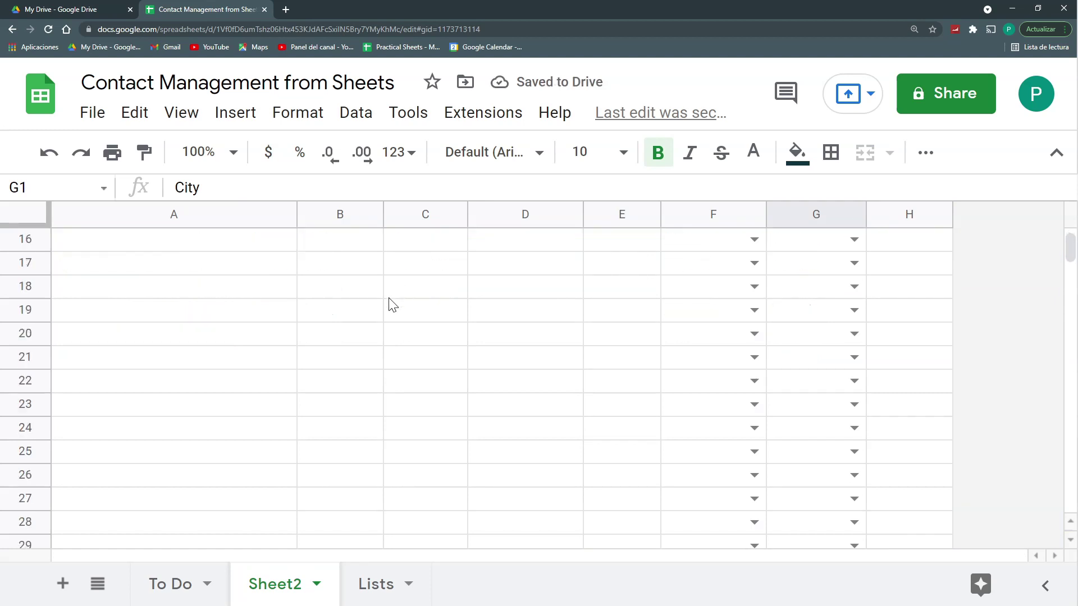
scroll(368, 300, "up", 7)
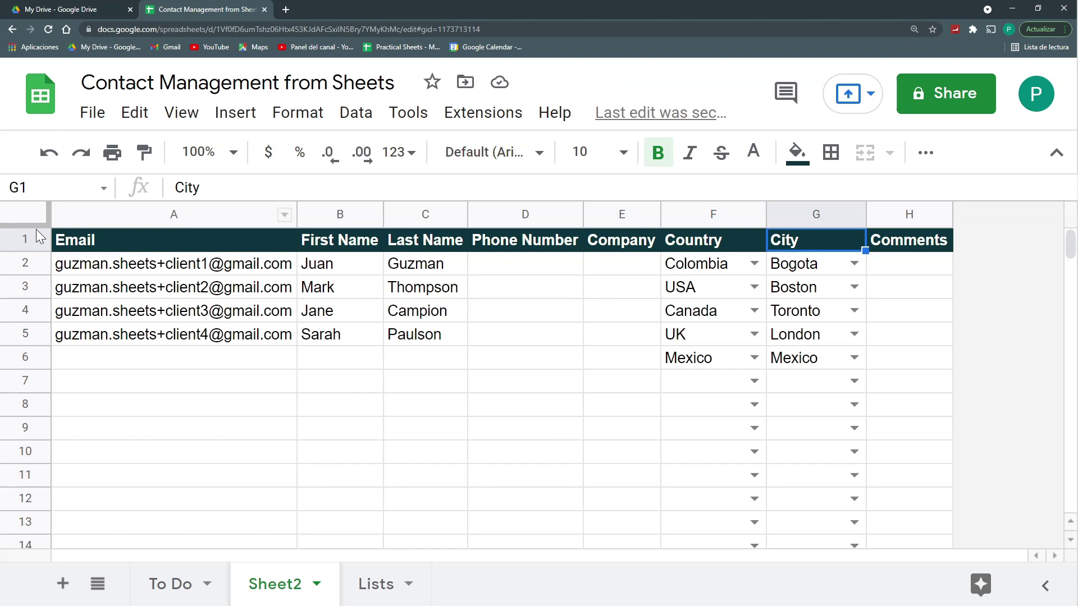
Step: Freeze row 1 and column A (Email) on Sheet2, then select the emails A2:A5
left_click_drag(31, 223, 32, 244)
scroll(169, 281, "down", 4)
scroll(162, 275, "up", 4)
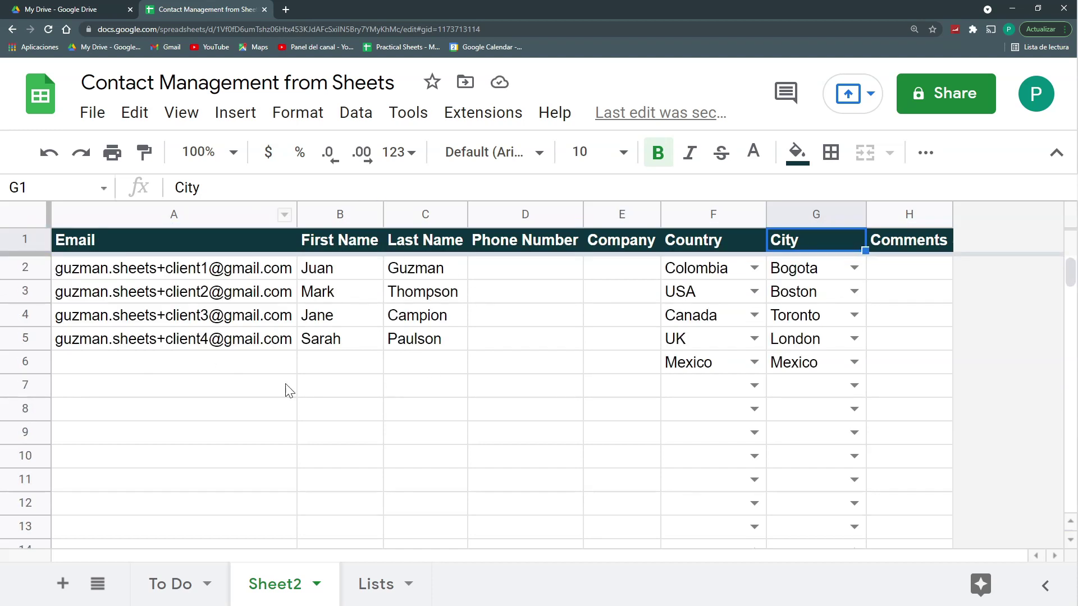
scroll(278, 367, "down", 10)
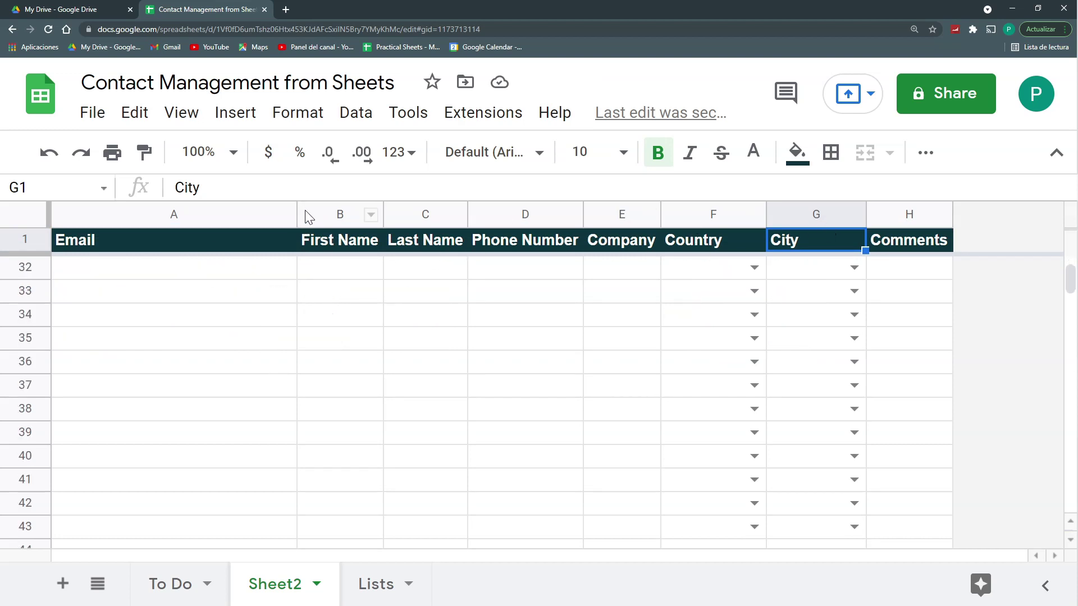
scroll(660, 279, "up", 10)
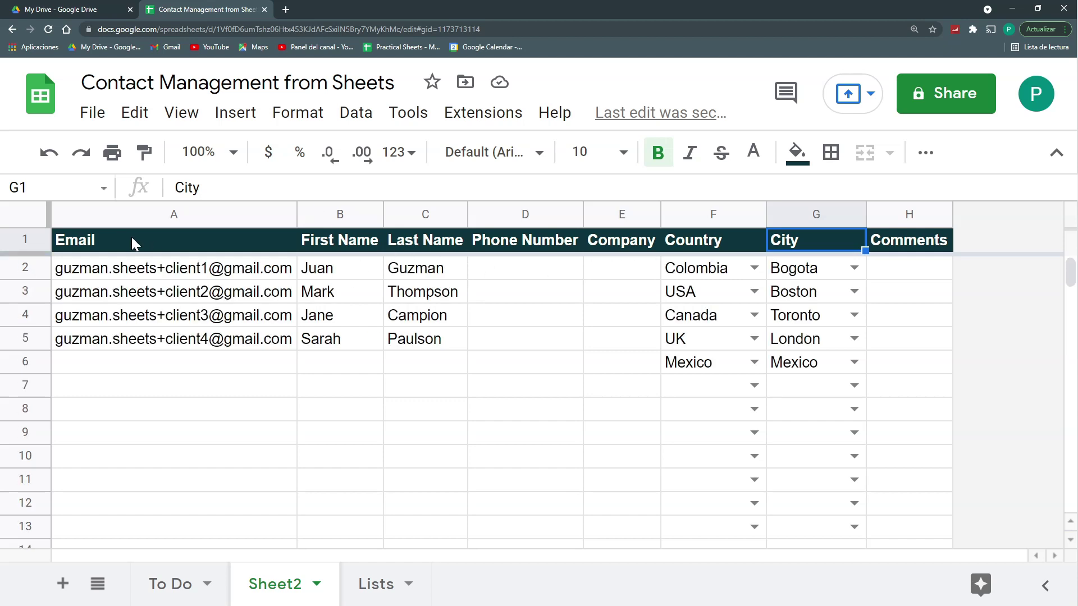
left_click_drag(49, 213, 284, 215)
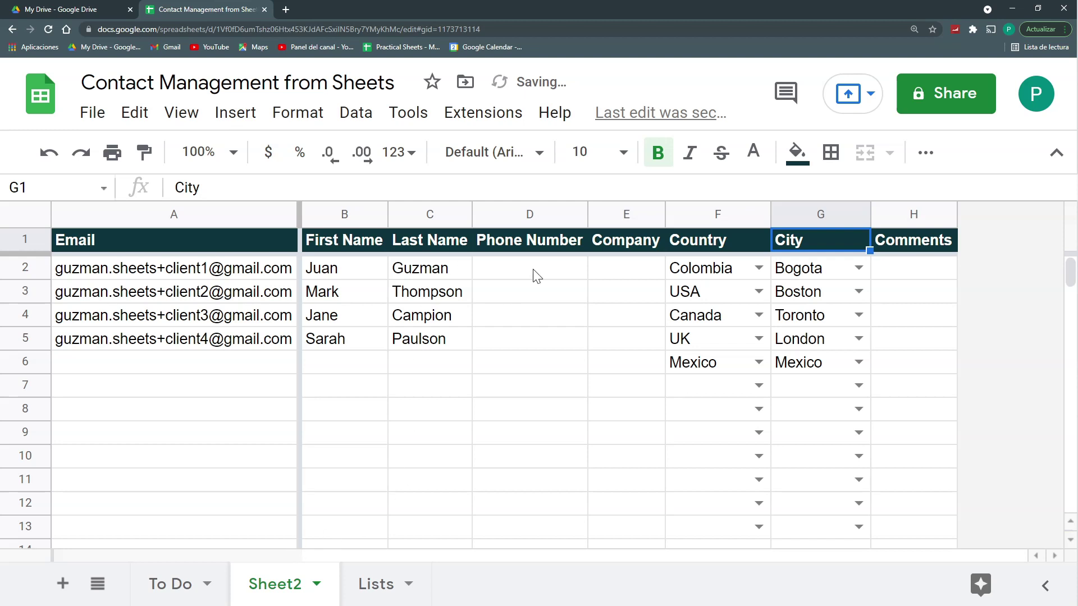
left_click(375, 291)
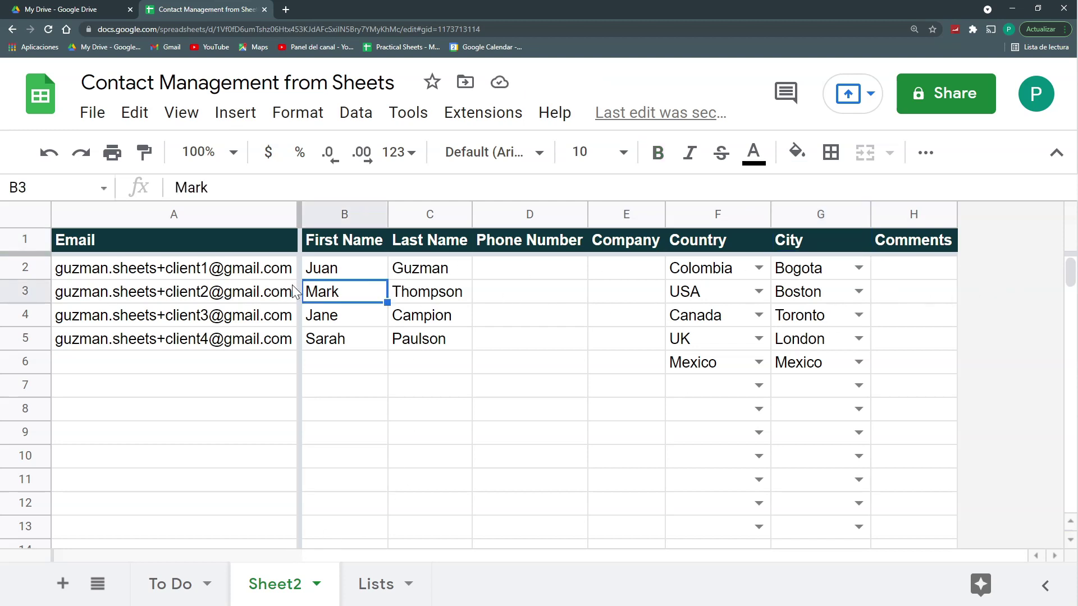
left_click_drag(286, 269, 280, 342)
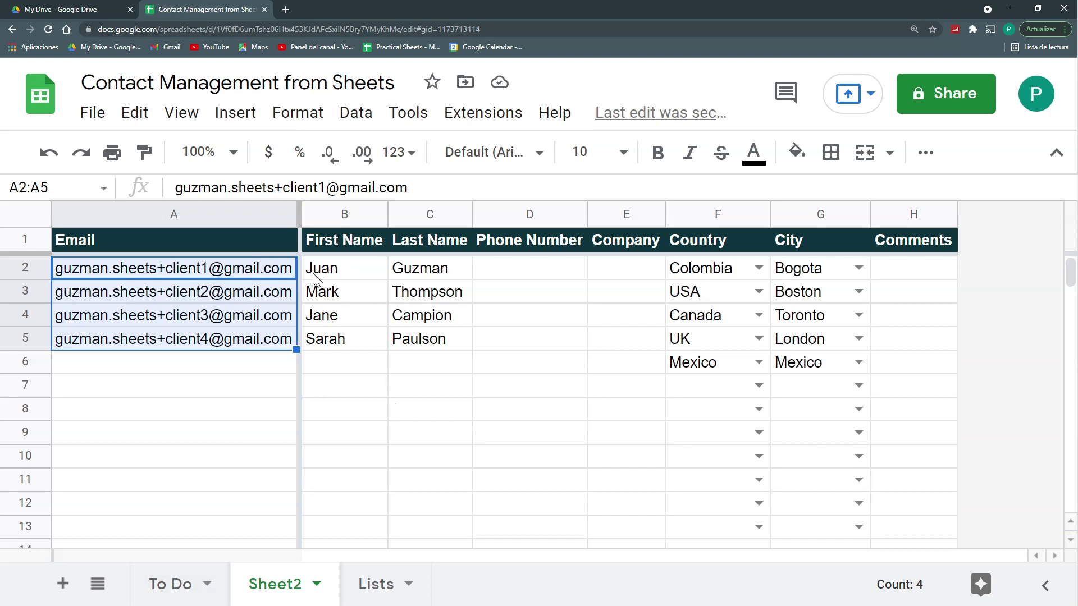
Step: Add a new blank sheet named Details
mouse_move(246, 271)
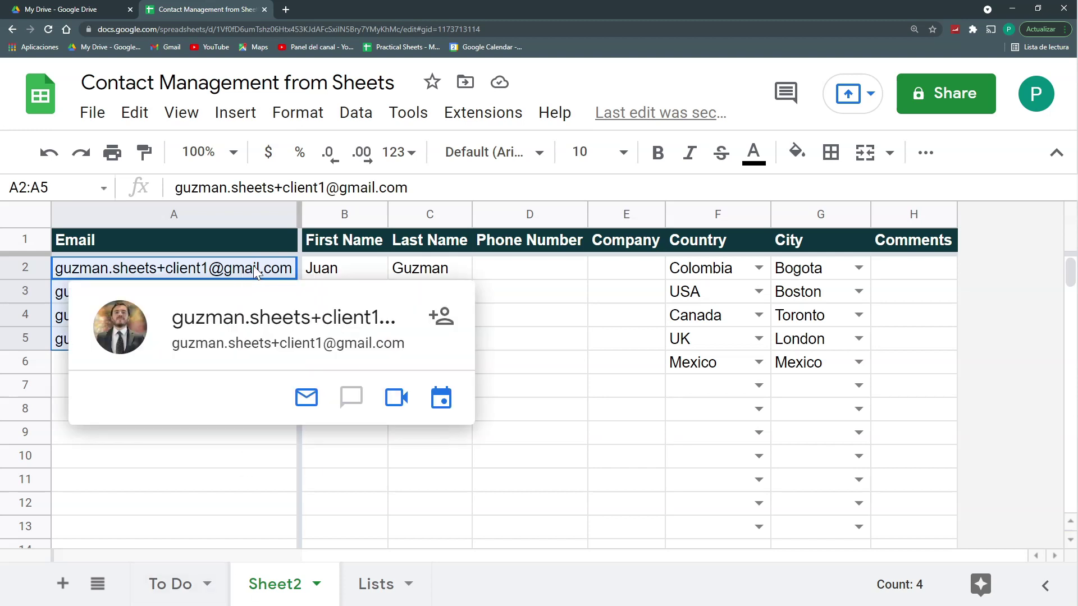
left_click(62, 584)
double_click(392, 587)
type("Details")
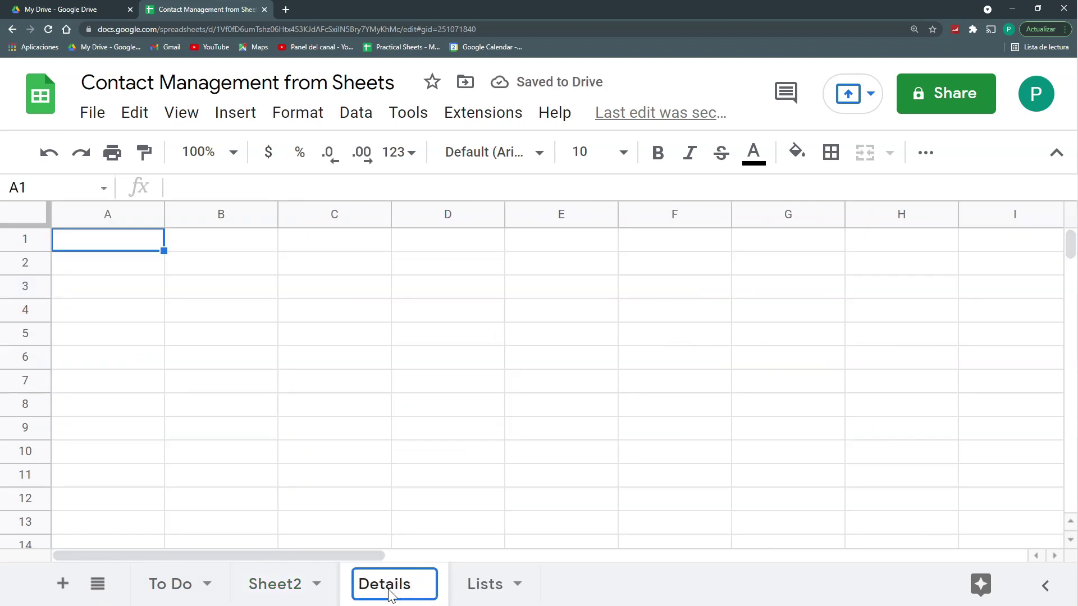
key("Return")
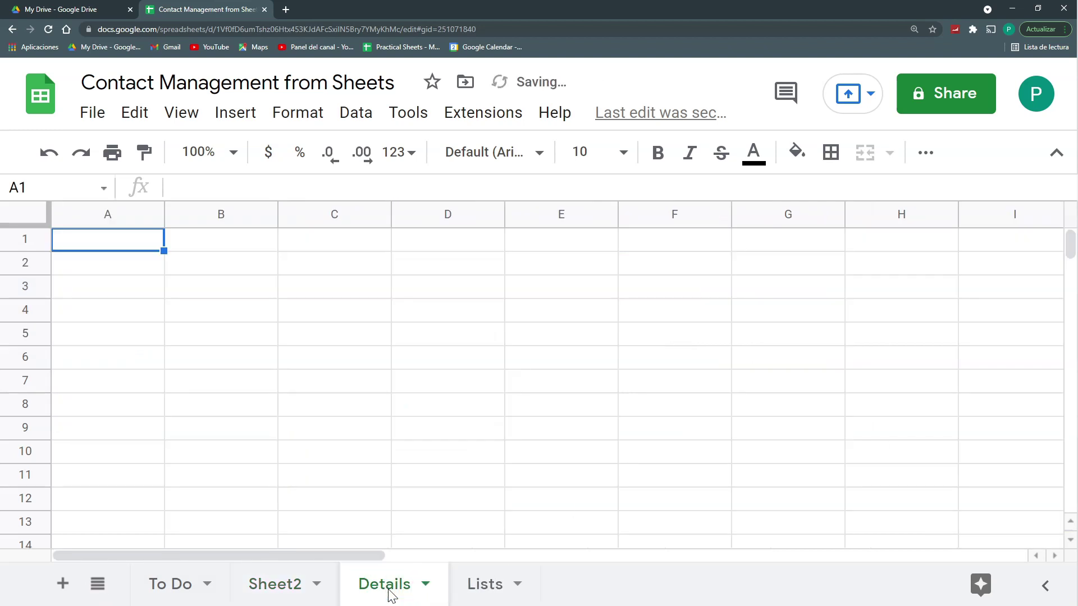
Step: Rename Sheet2 to Contact Base and reselect its emails in A2:A5
left_click(296, 584)
double_click(296, 584)
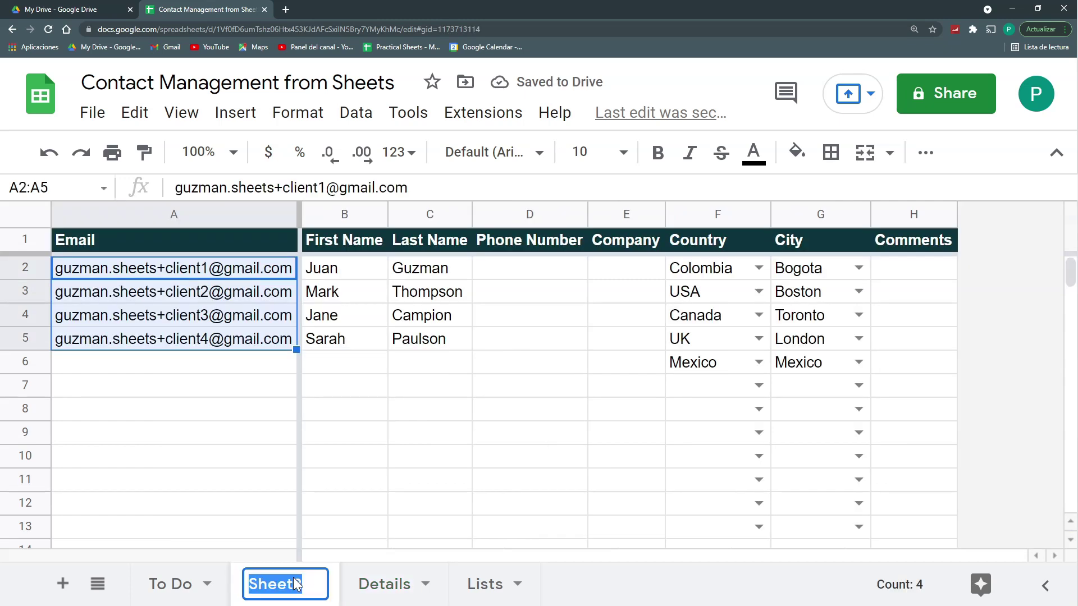
type("Contact Base")
left_click(421, 587)
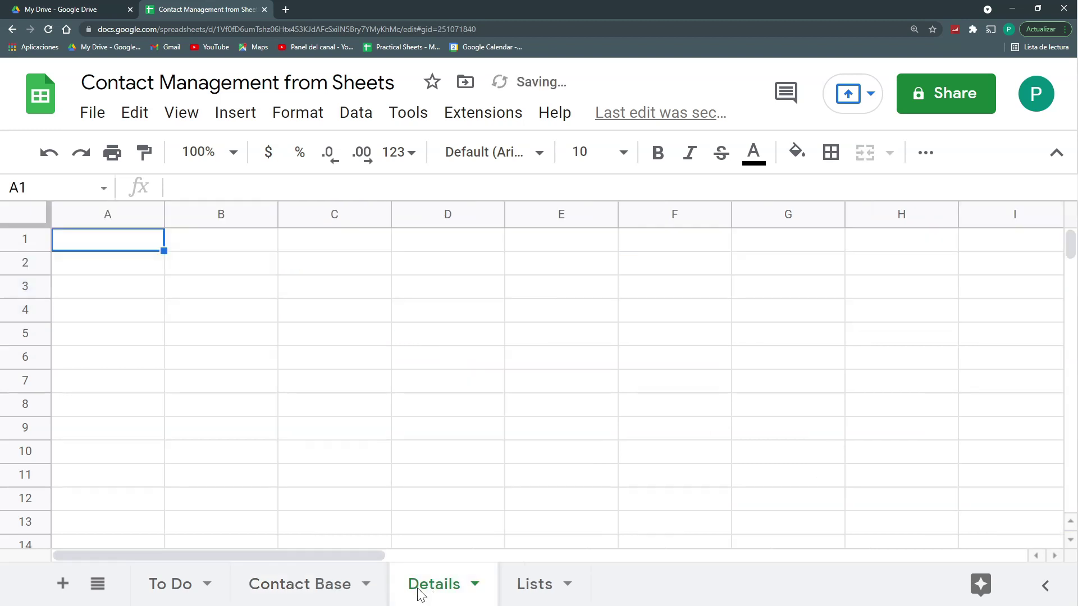
left_click(328, 600)
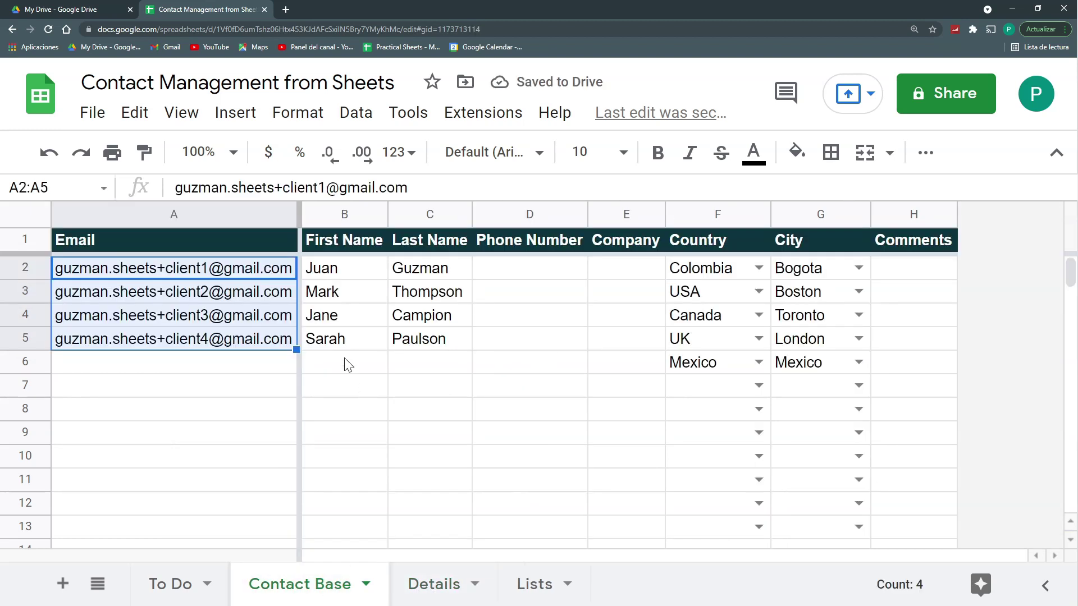
mouse_move(242, 276)
left_click_drag(241, 276, 247, 339)
mouse_move(264, 292)
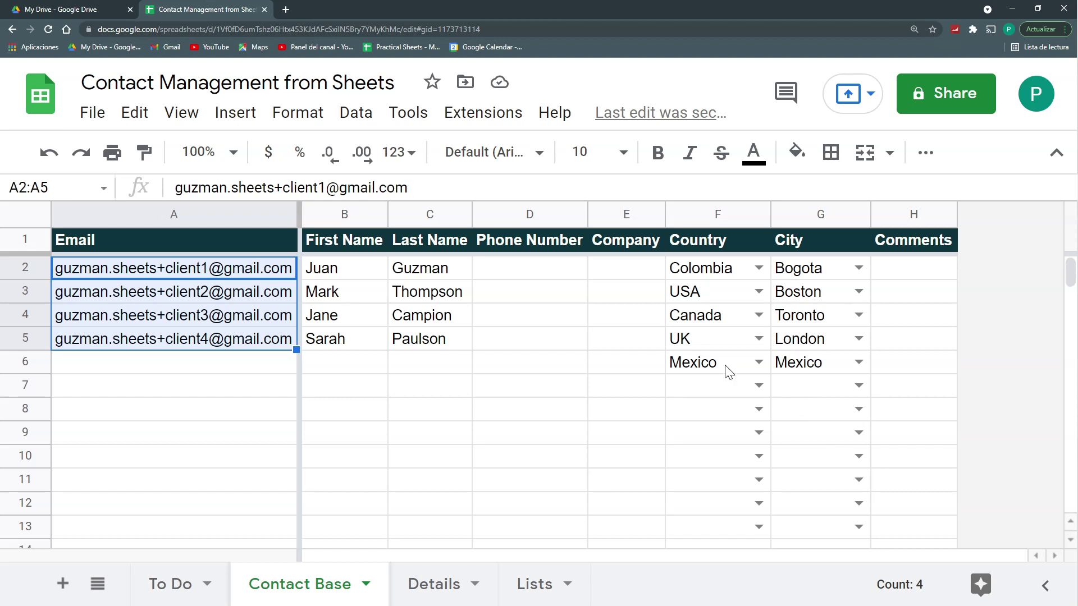
Step: Put an Email label in A2 of the Details sheet
left_click(440, 594)
left_click(130, 272)
type("Email")
key("Return")
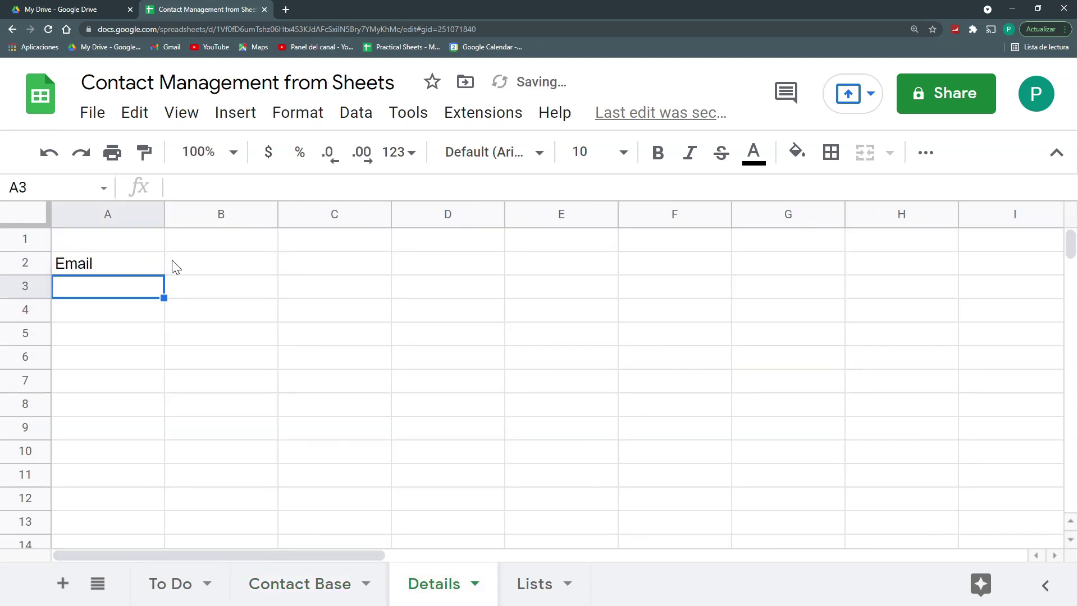
Step: Make B2 a dropdown of 'Contact Base'!$A$2:$A emails with Show warning, and check its choices
left_click(176, 267)
left_click(370, 122)
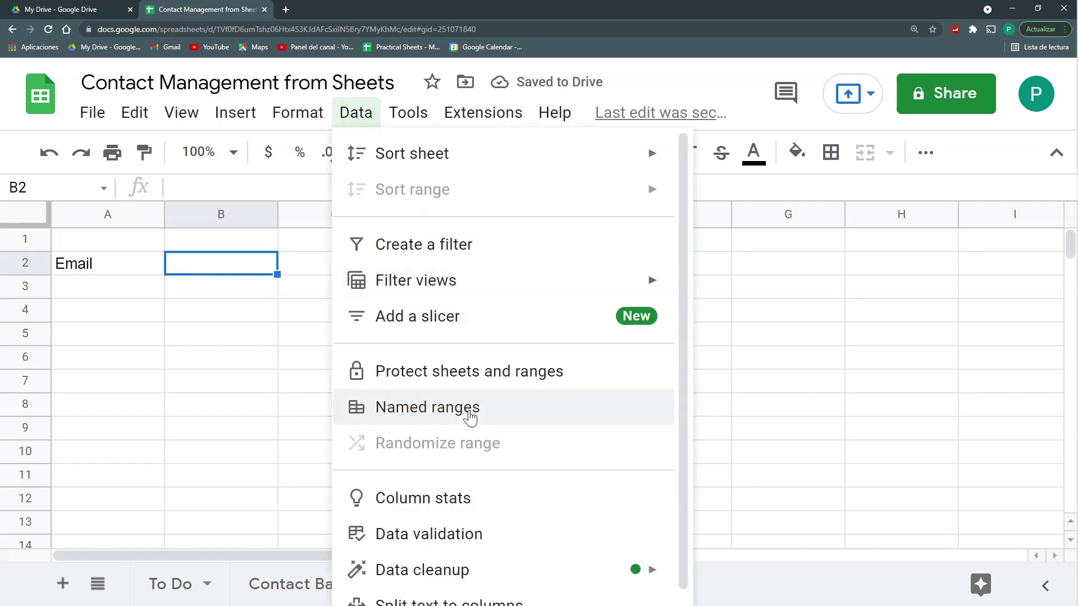
left_click(441, 533)
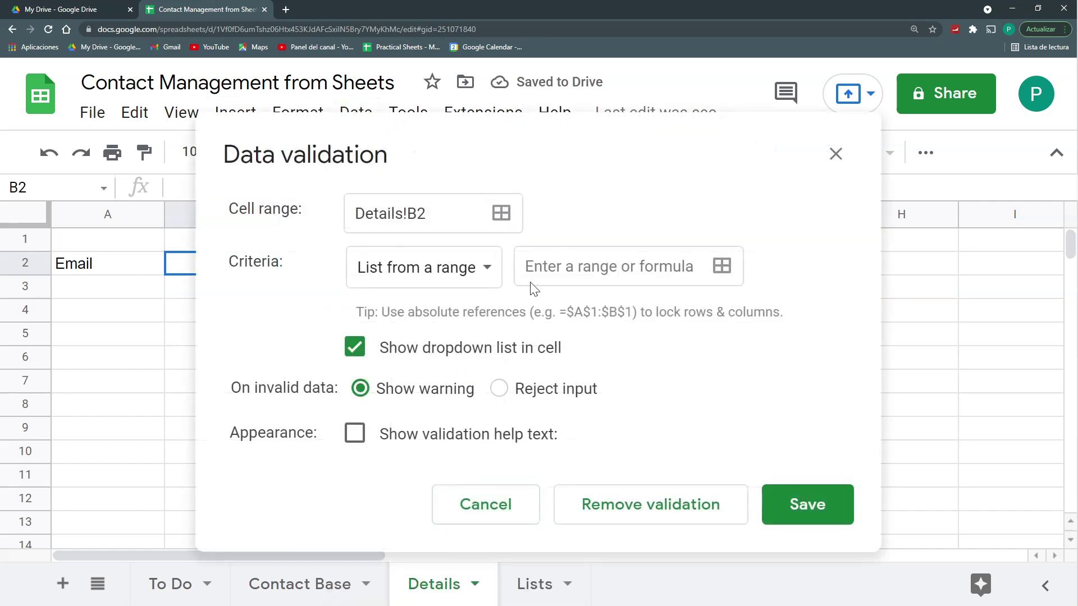
left_click(722, 266)
left_click(288, 587)
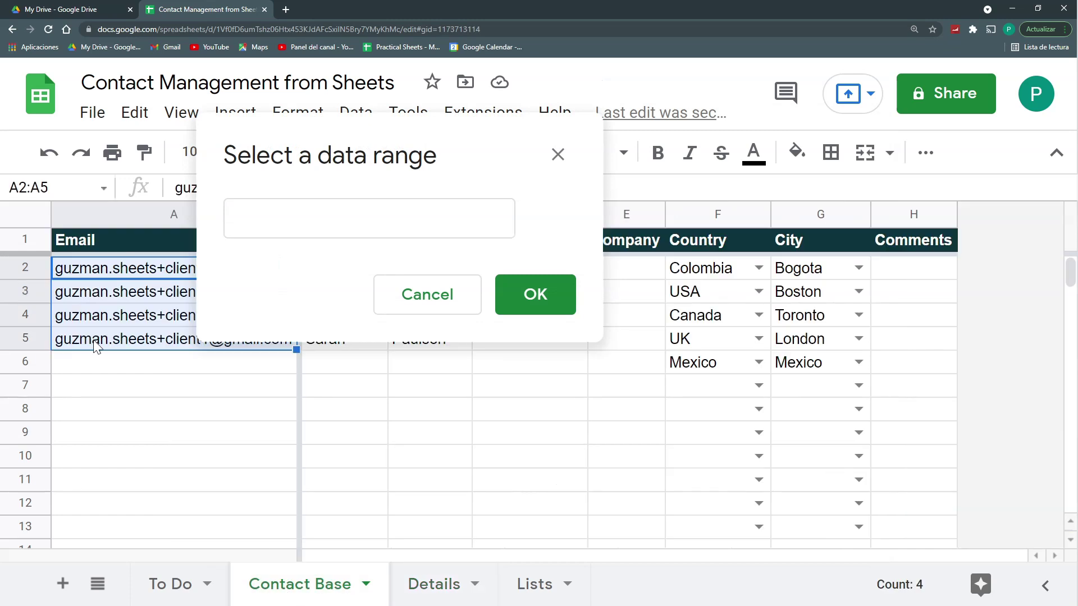
left_click(124, 272)
left_click(385, 216)
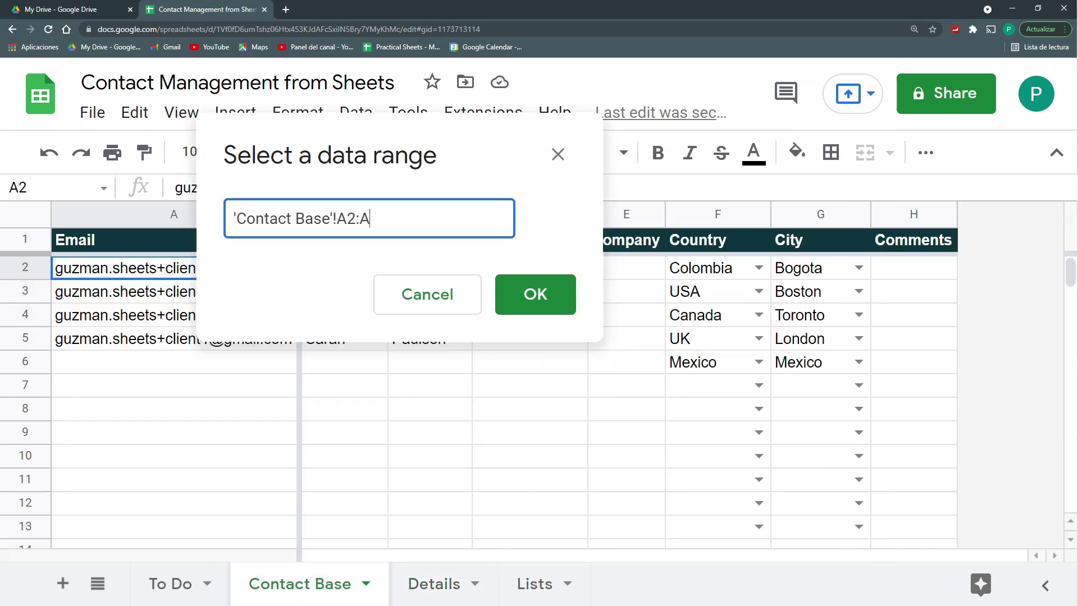
left_click(509, 293)
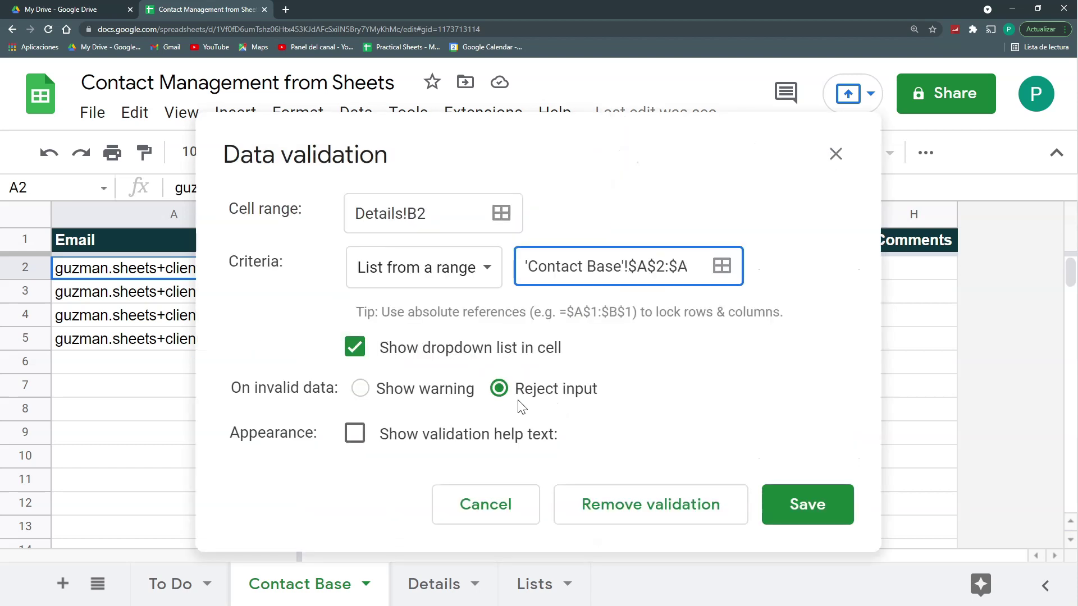
left_click(407, 393)
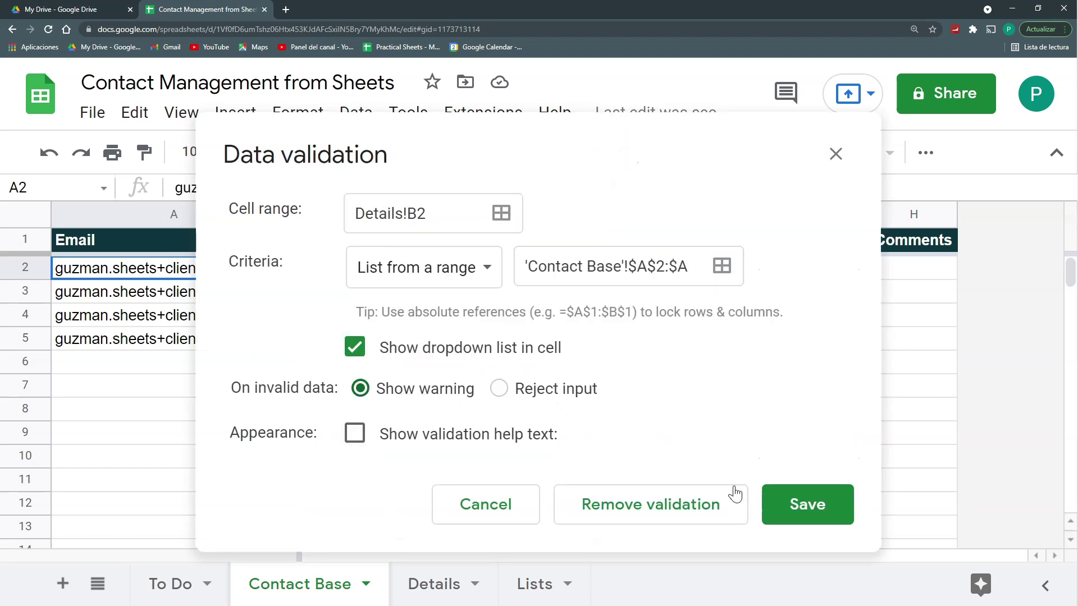
left_click(803, 514)
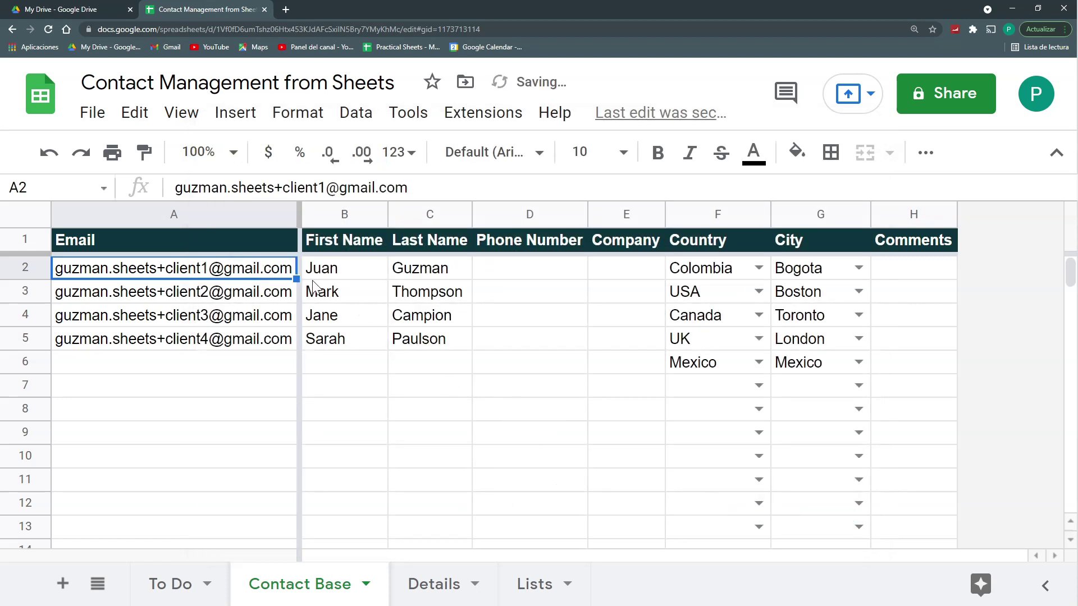
left_click(435, 584)
left_click(268, 262)
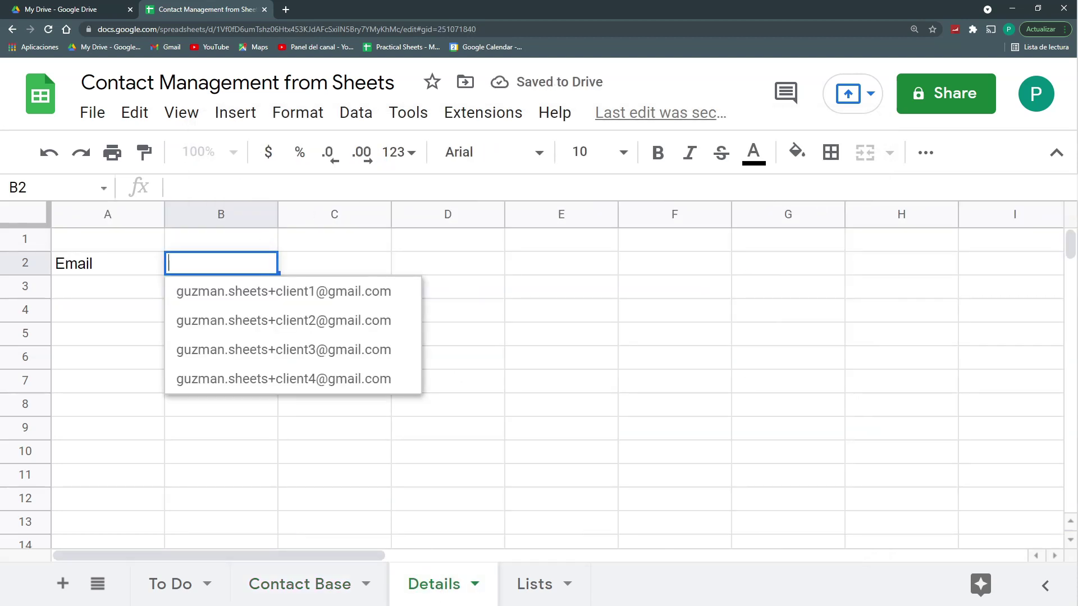
left_click(247, 472)
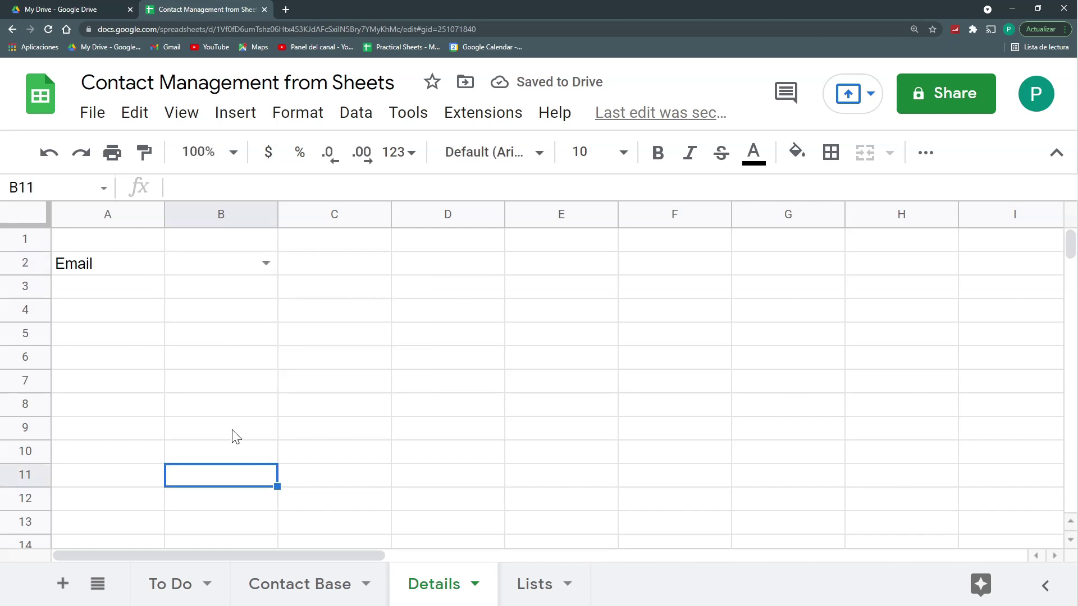
Step: Select the First Name, Last Name and Country headers on Contact Base
left_click(154, 335)
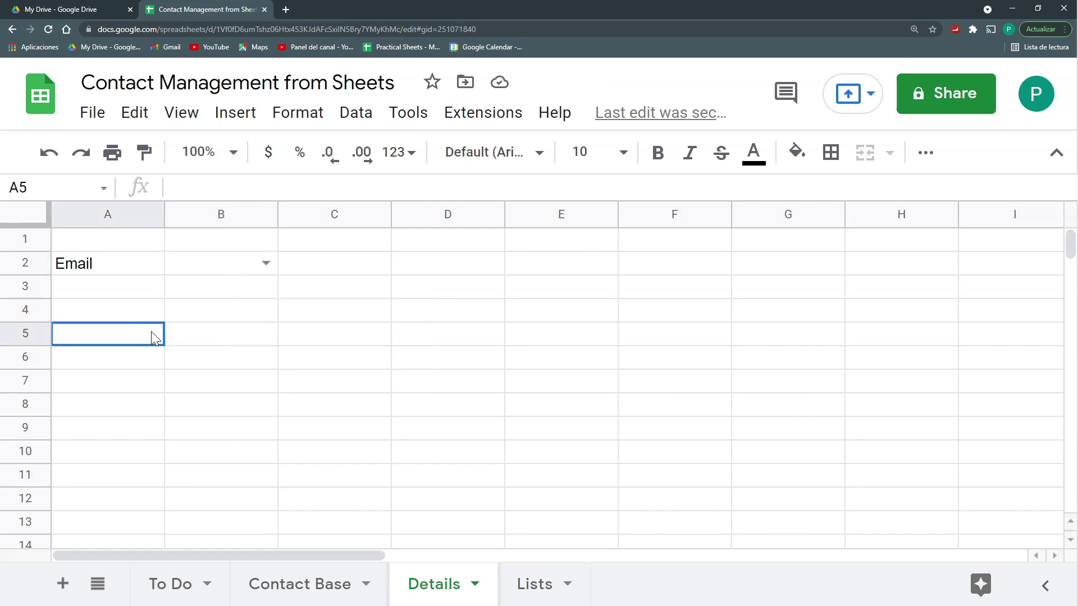
left_click(339, 588)
left_click(369, 251)
left_click(417, 250)
left_click(733, 250)
Step: Copy Contact Base headers B1:H1 onto Details and move Phone Number, Country/City and Last Name labels down
left_click_drag(360, 241, 887, 247)
key("ctrl+c")
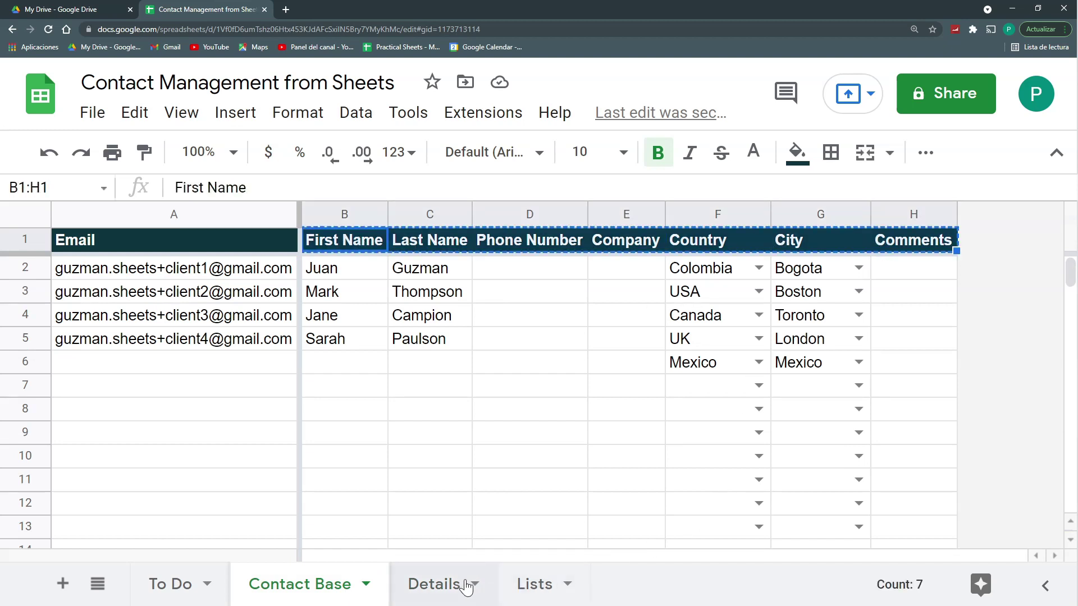
left_click(434, 585)
left_click(347, 334)
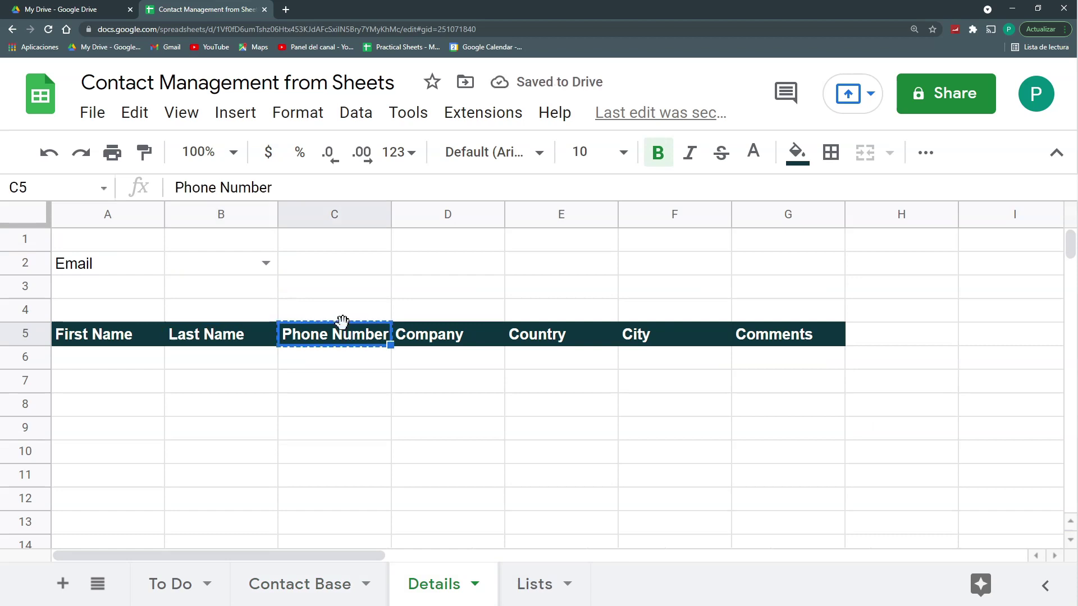
left_click_drag(337, 324, 107, 404)
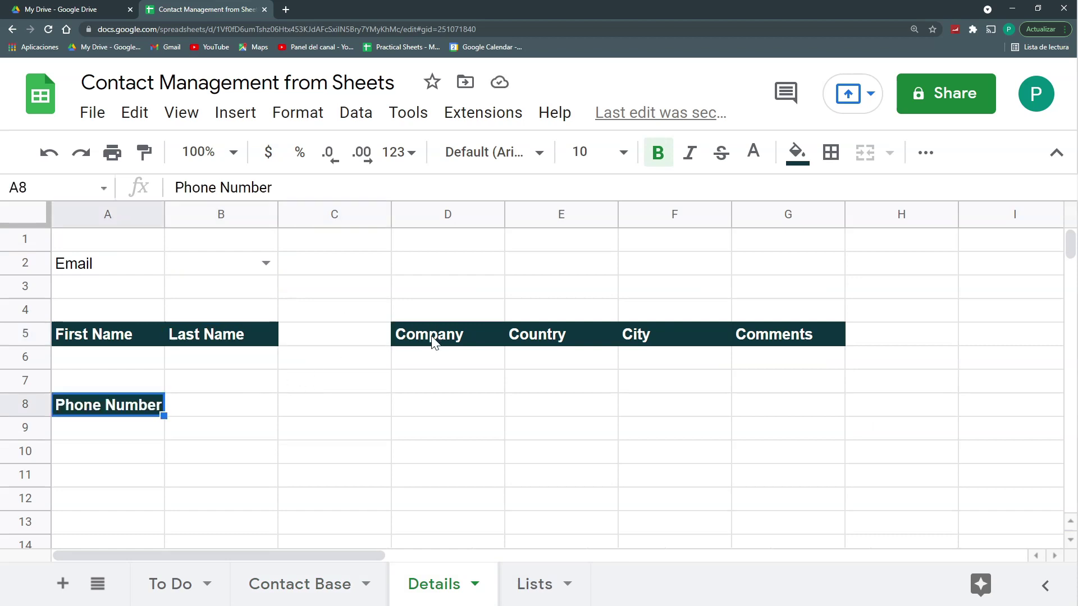
left_click(562, 335)
left_click_drag(562, 323, 112, 475)
left_click(673, 335)
left_click_drag(673, 323, 221, 475)
Step: Arrange Company and Comments under column A, and Country and City in D5:D6
left_click(1057, 152)
left_click(779, 262)
left_click(422, 268)
left_click(207, 259)
left_click_drag(207, 252, 107, 275)
left_click(786, 262)
left_click_drag(786, 251, 464, 304)
left_click_drag(447, 251, 107, 346)
left_click(418, 285)
left_click_drag(418, 276, 418, 253)
left_click_drag(222, 393, 107, 417)
left_click_drag(448, 251, 447, 322)
left_click_drag(99, 404, 447, 264)
Step: Choose the first contact's email in B2 and bring the menus back
left_click(447, 333)
left_click_drag(448, 322, 137, 404)
left_click(265, 196)
key("ctrl+v")
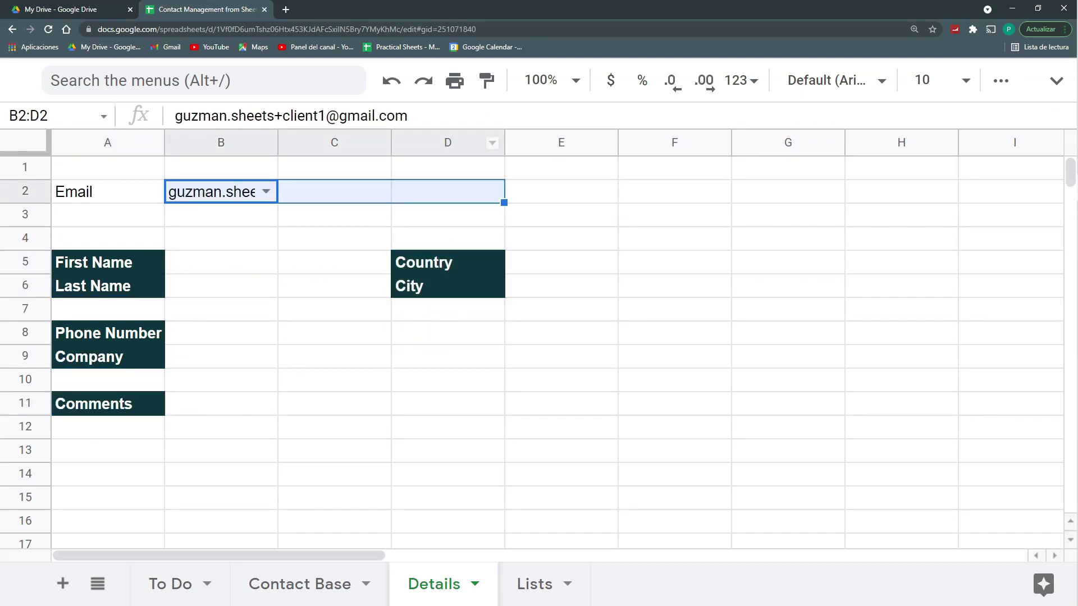
left_click(1056, 82)
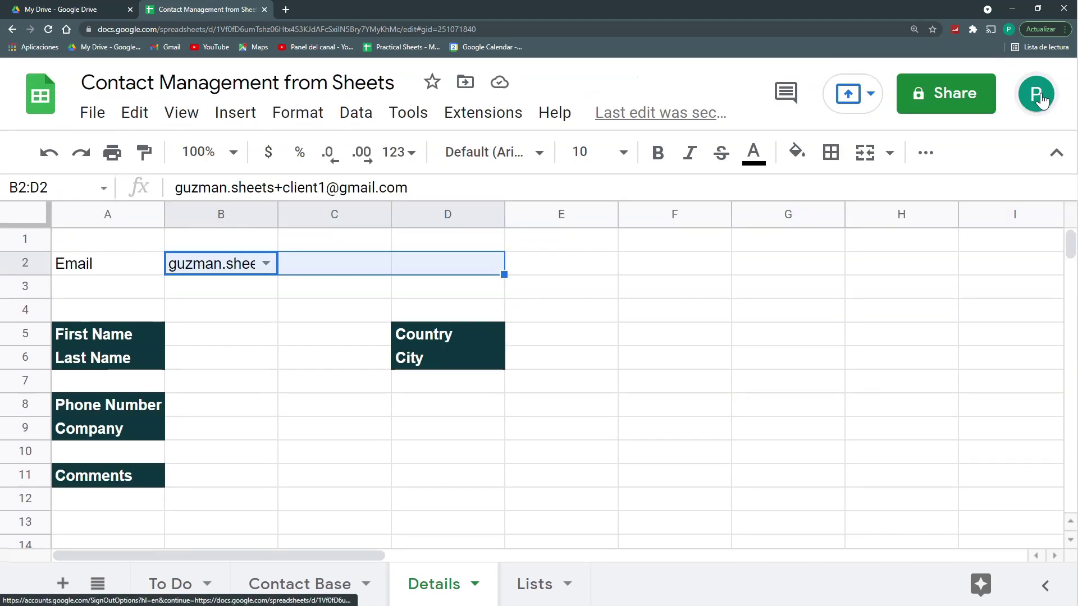
Step: Merge B2:D2 into one email cell and select the third contact's email
left_click(864, 155)
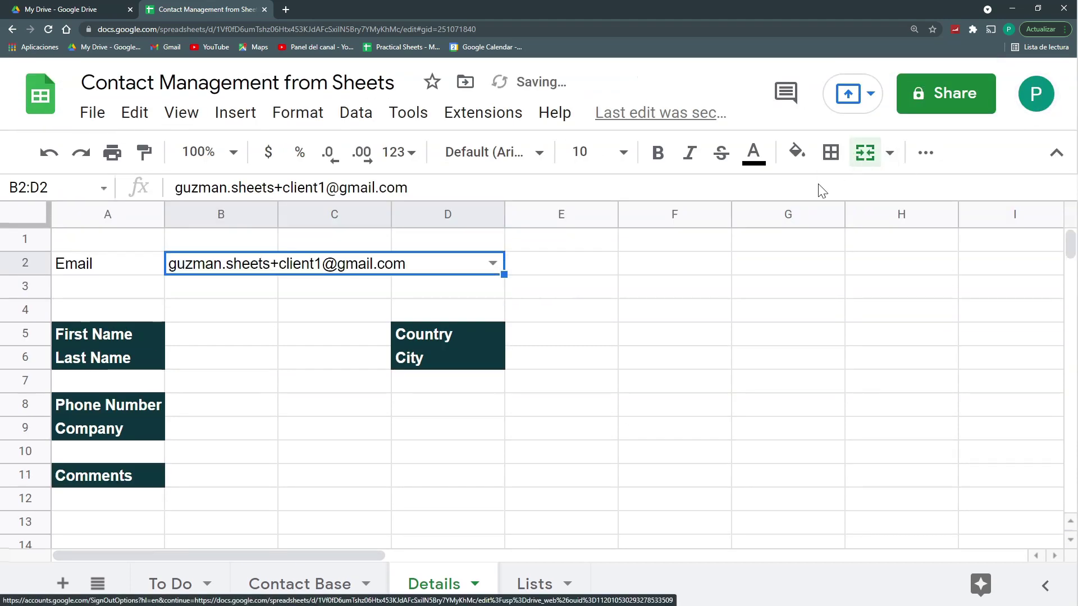
left_click(383, 377)
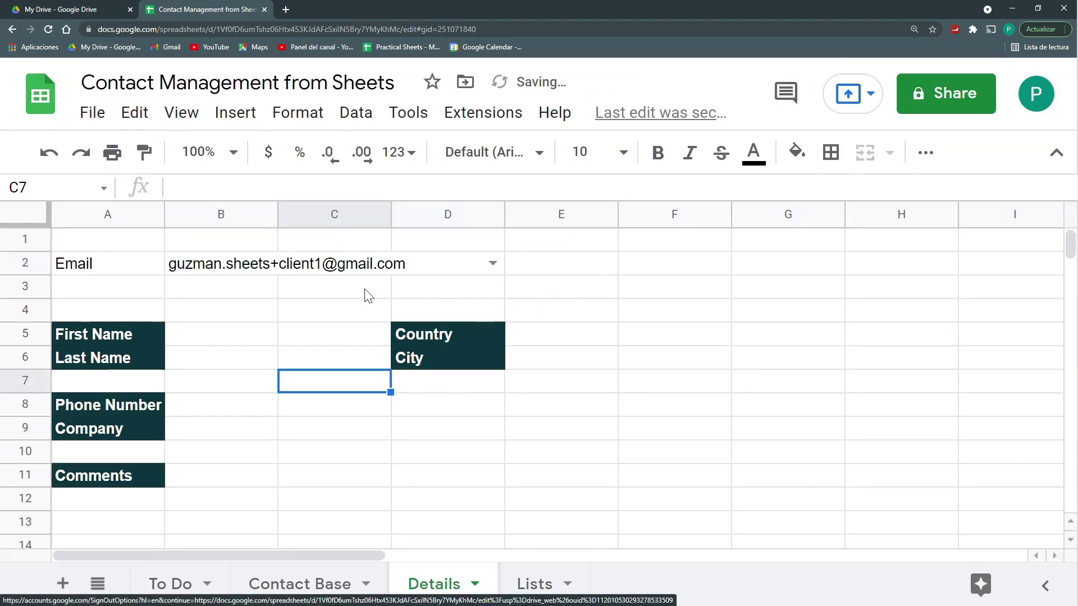
left_click(493, 264)
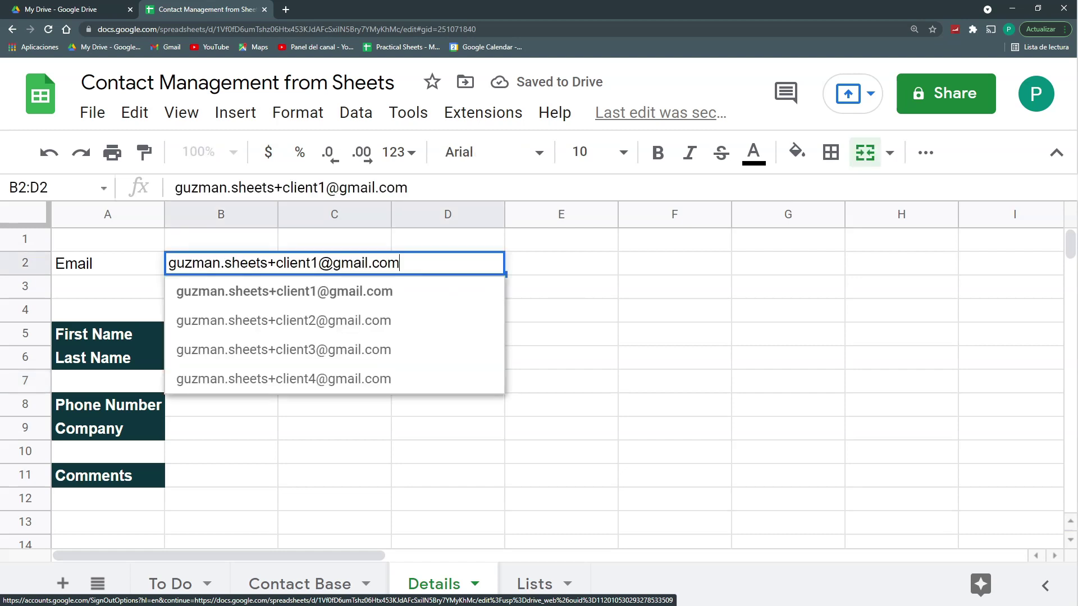
left_click(409, 362)
left_click_drag(210, 333, 211, 359)
left_click_drag(211, 409, 215, 425)
left_click(225, 475)
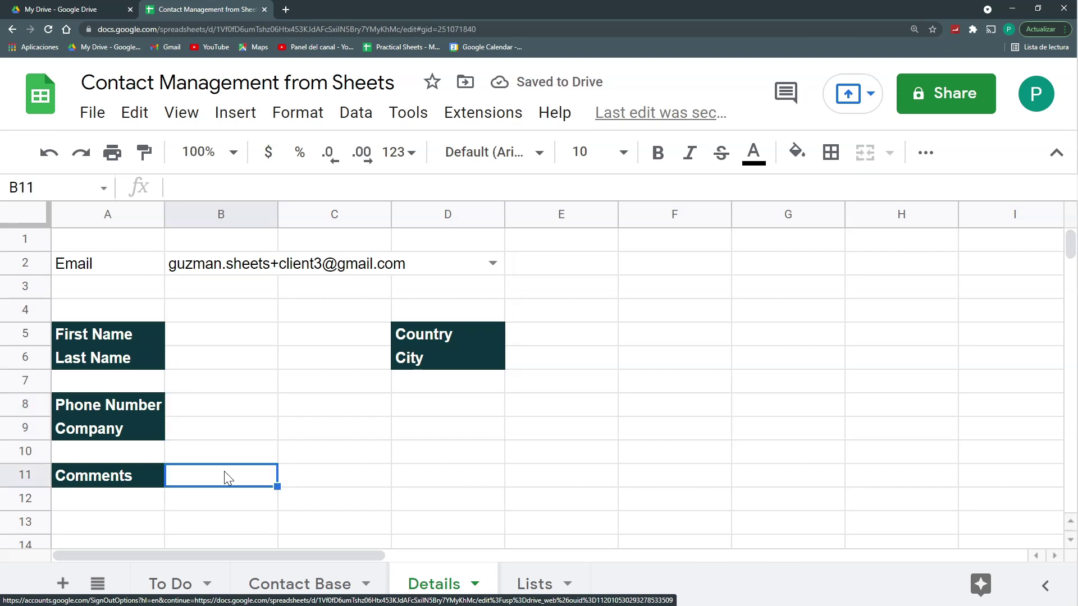
Step: Enter =VLOOKUP(B2,'Contact Base'!$A:$H,2,0) in B5 to return the first name Jane
left_click(226, 333)
type("=")
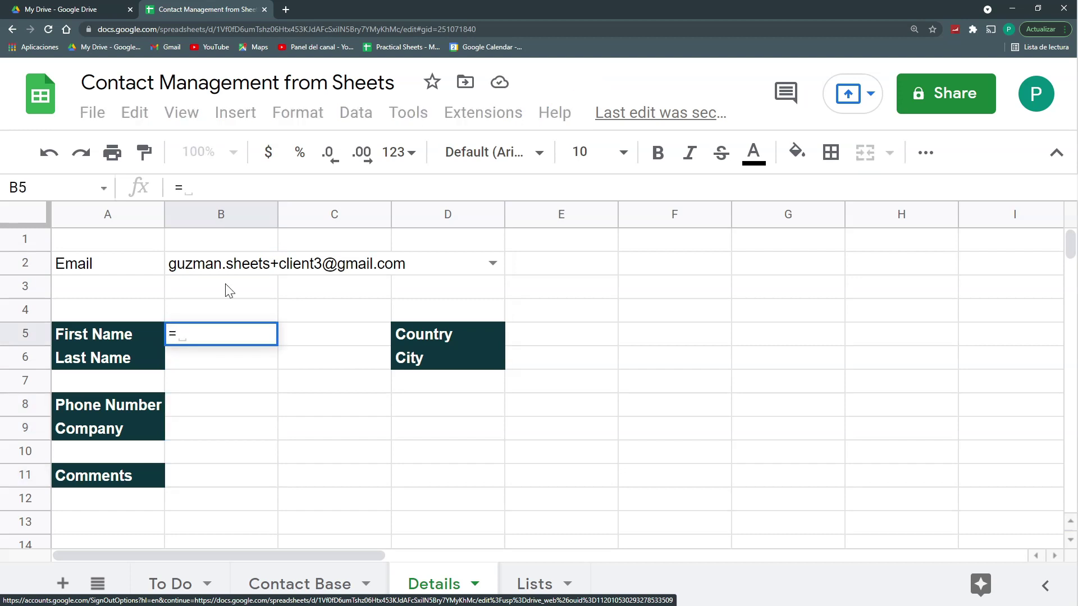
type("vl")
key("Tab")
left_click(229, 271)
type(";")
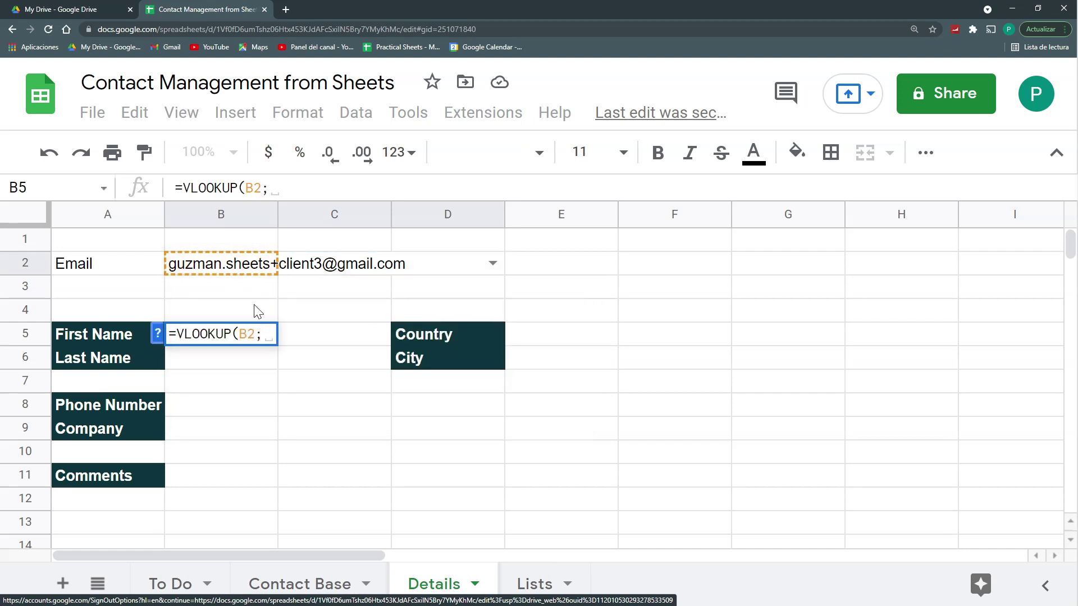
left_click(278, 585)
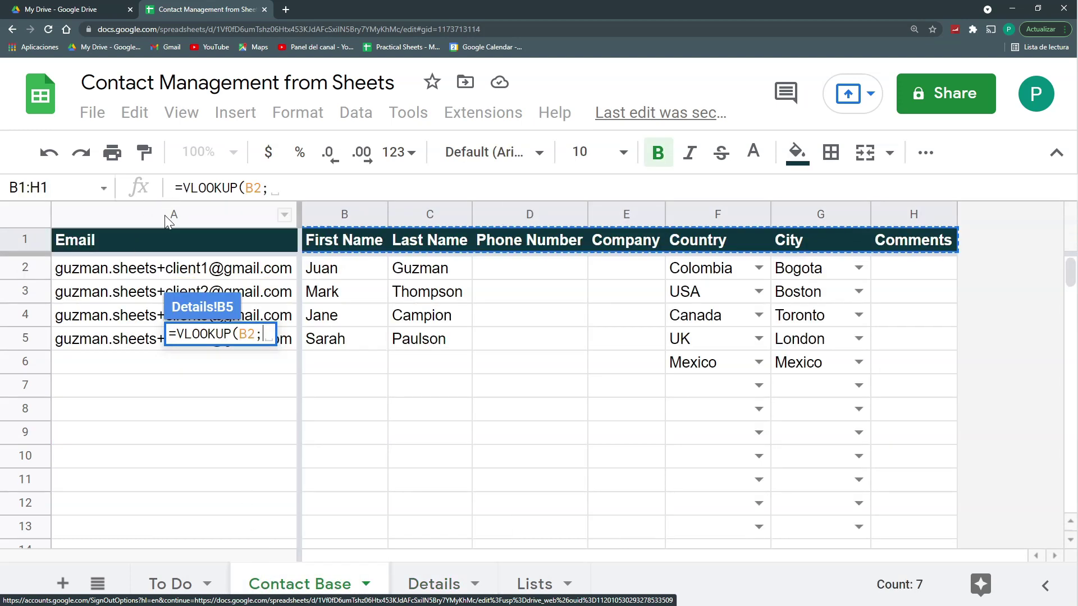
left_click_drag(169, 215, 961, 209)
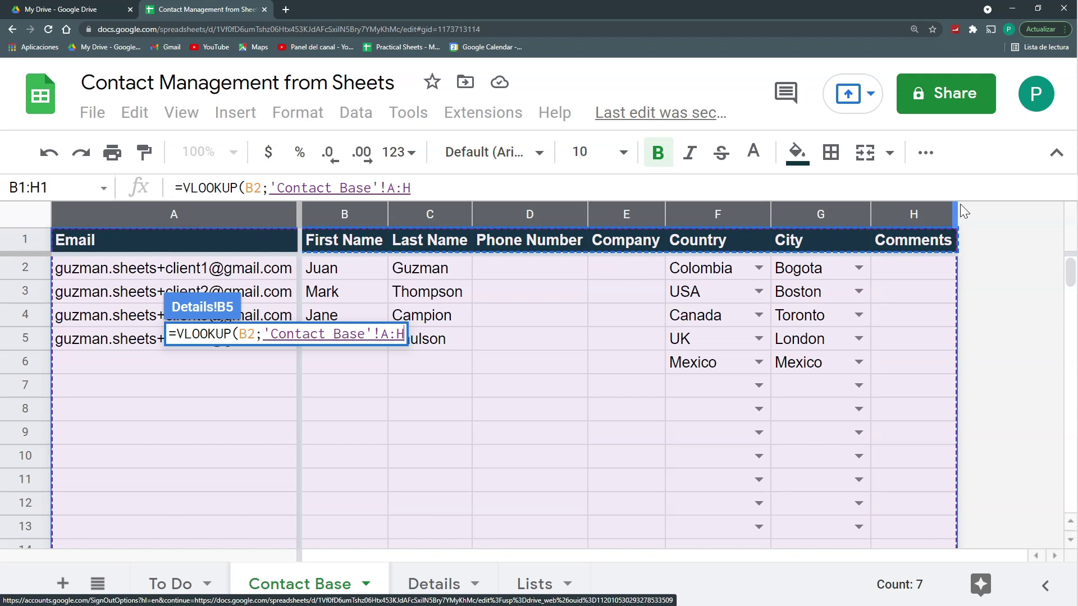
key("F4")
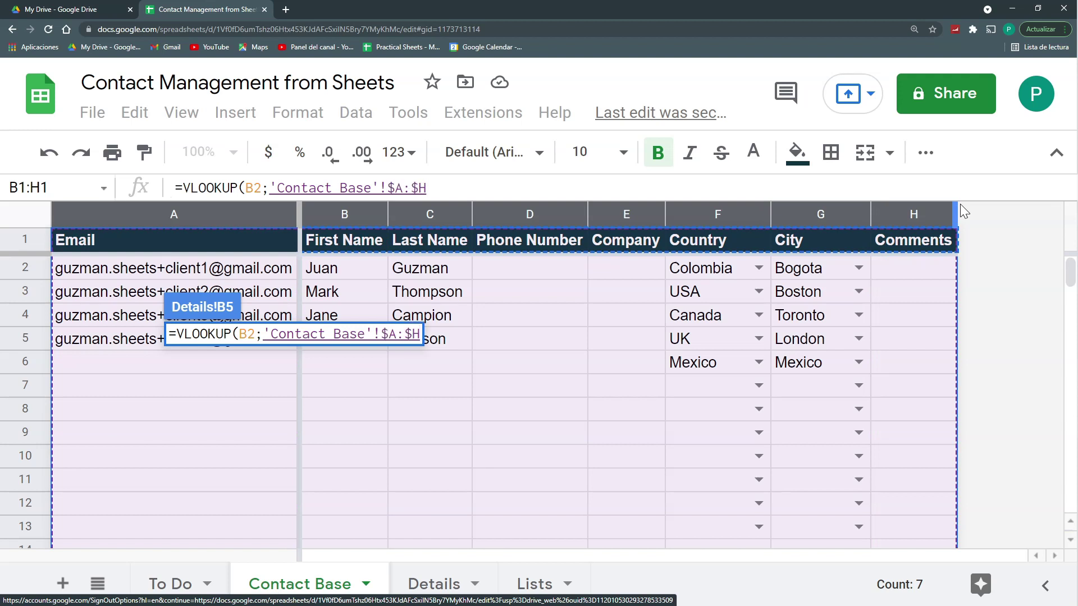
type(",")
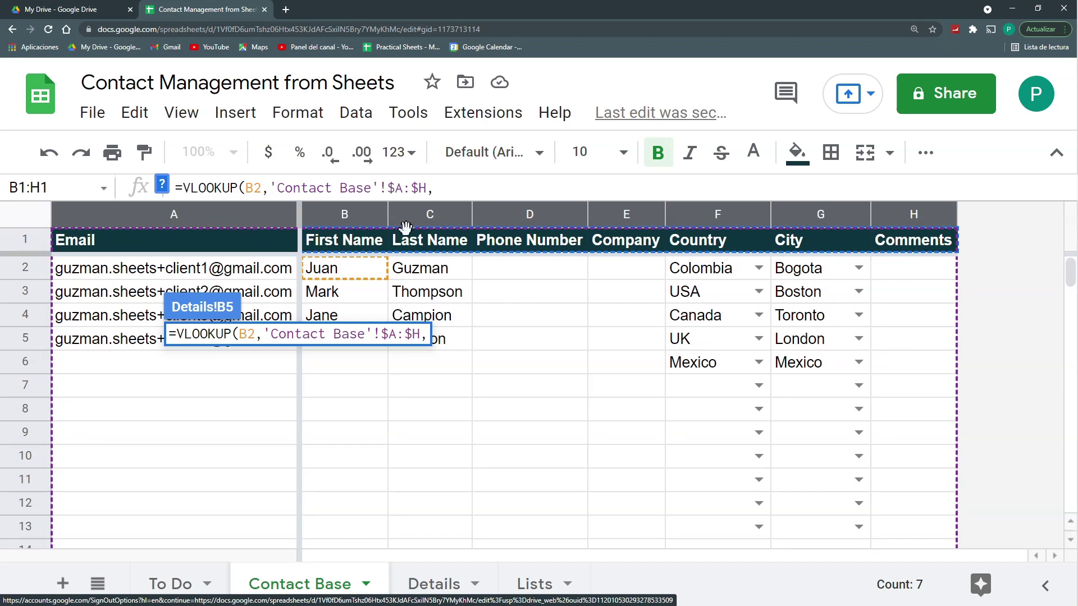
type("2,0")
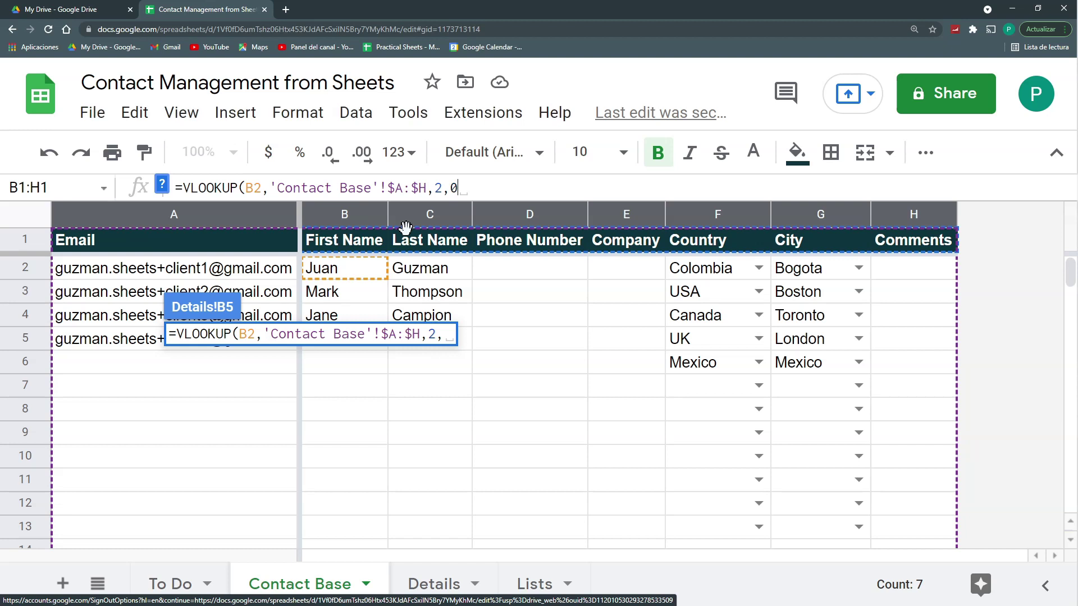
type(")")
key("Return")
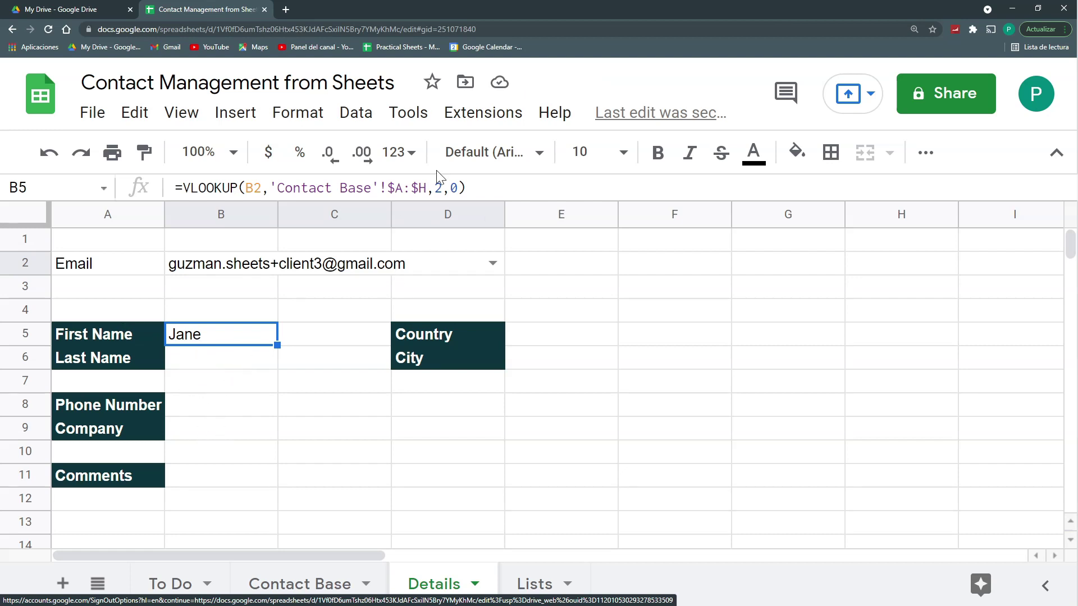
Step: Replace B5's column index with MATCH(A5,'Contact Base'!$A$1:$H$1,0), still returning Jane
double_click(438, 188)
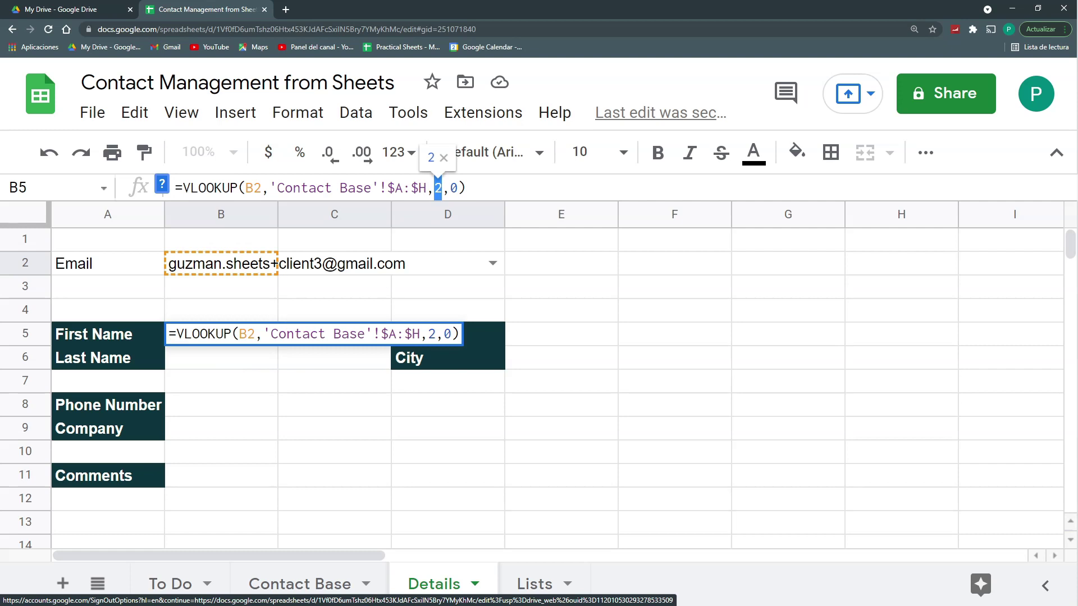
type("M")
key("BackSpace")
type("N")
key("BackSpace")
type("MA")
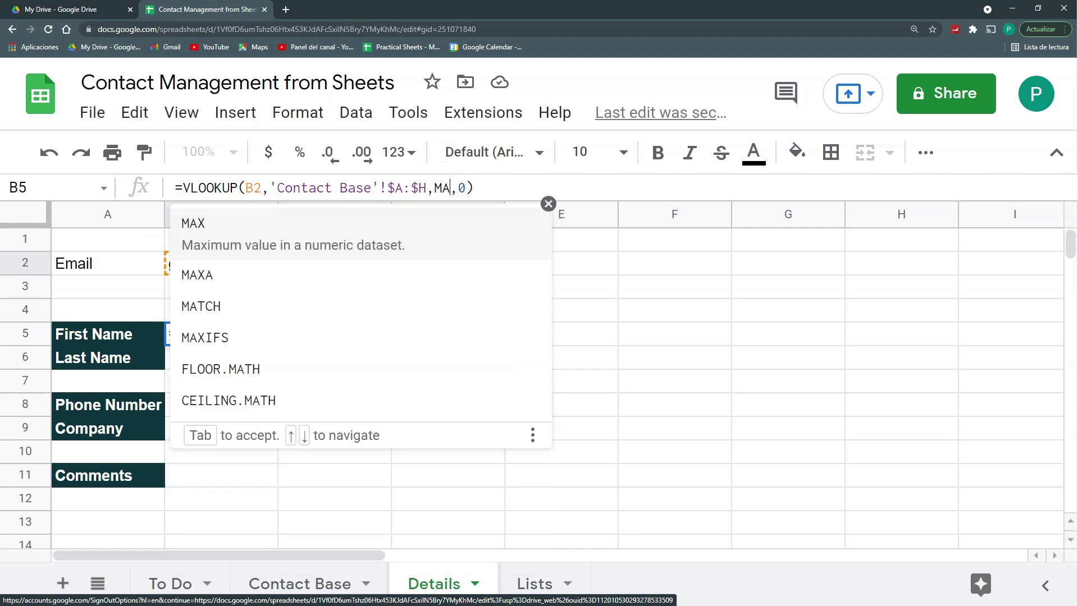
type("TCH(")
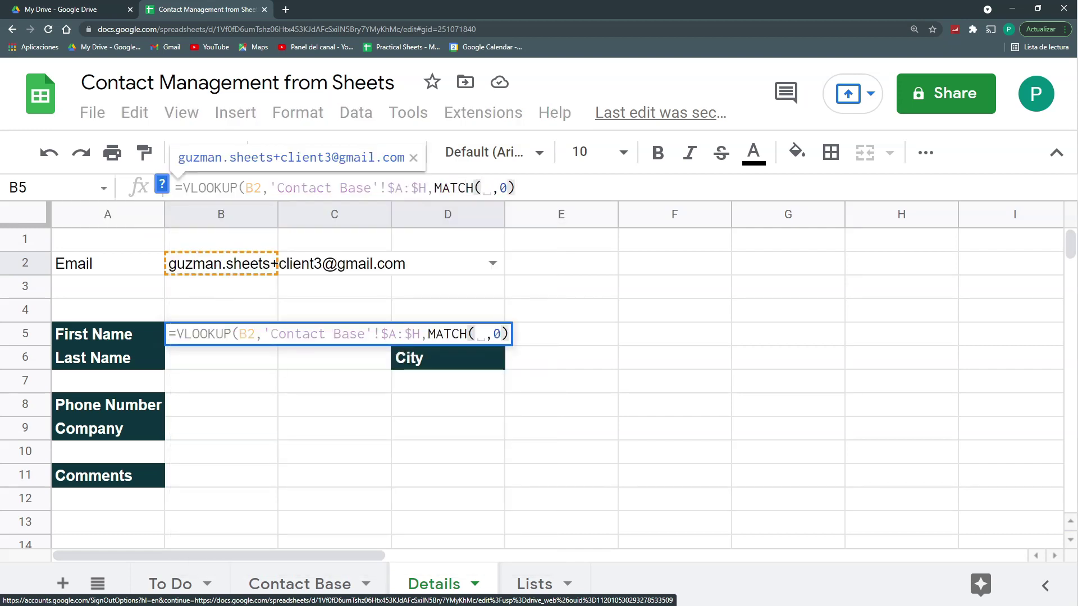
left_click(106, 335)
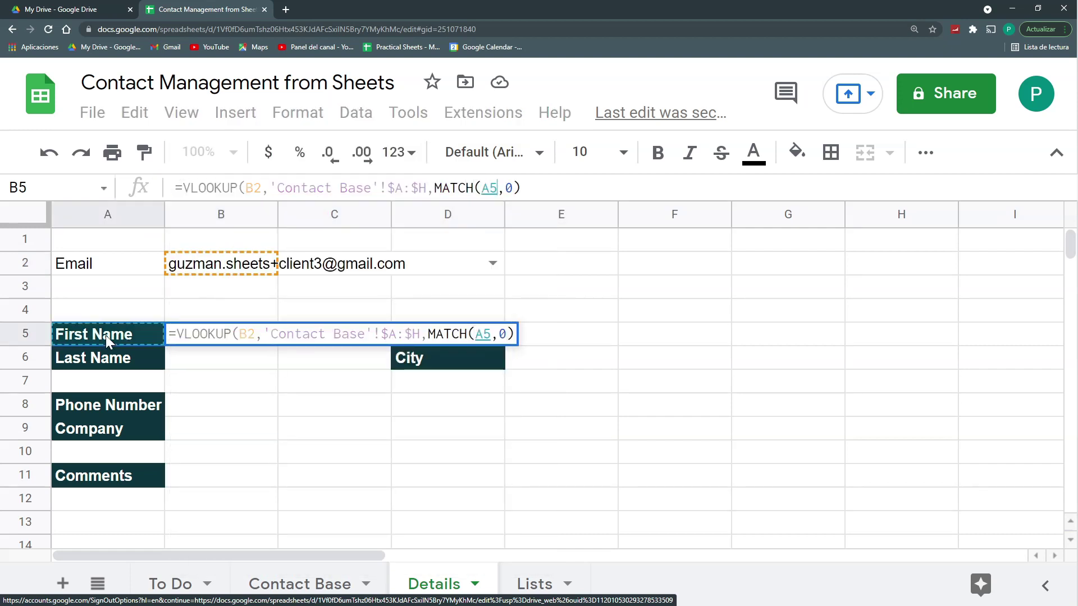
type(",")
left_click(300, 584)
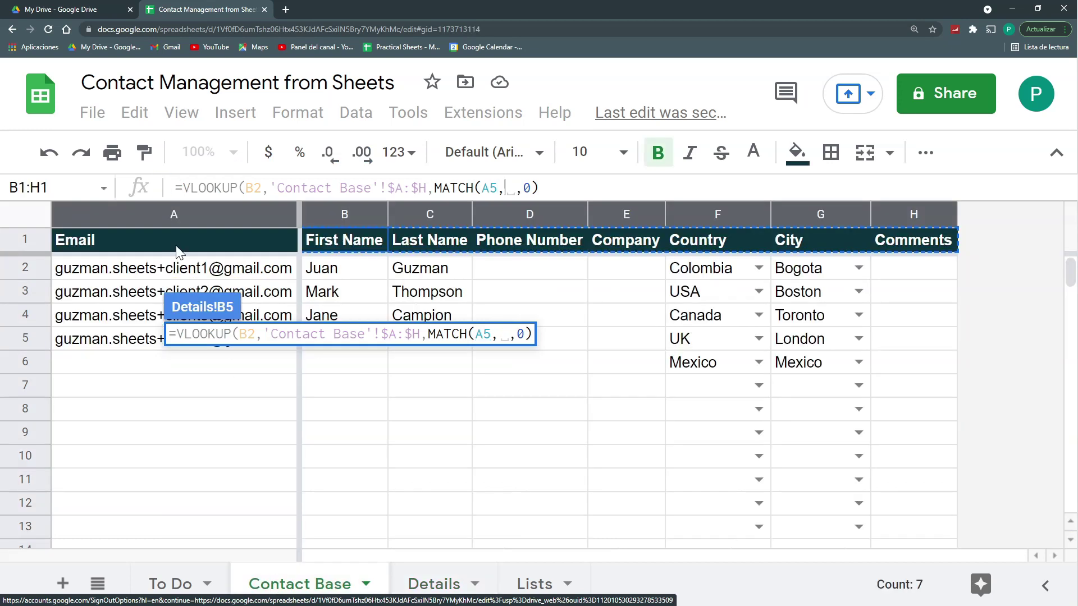
left_click_drag(177, 250, 914, 241)
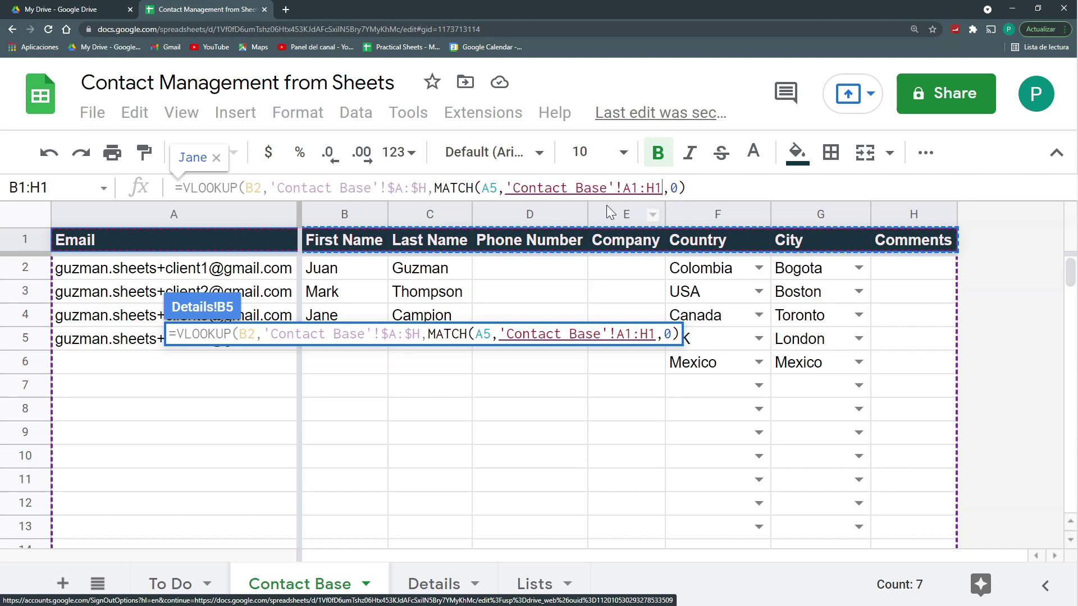
type(",0)")
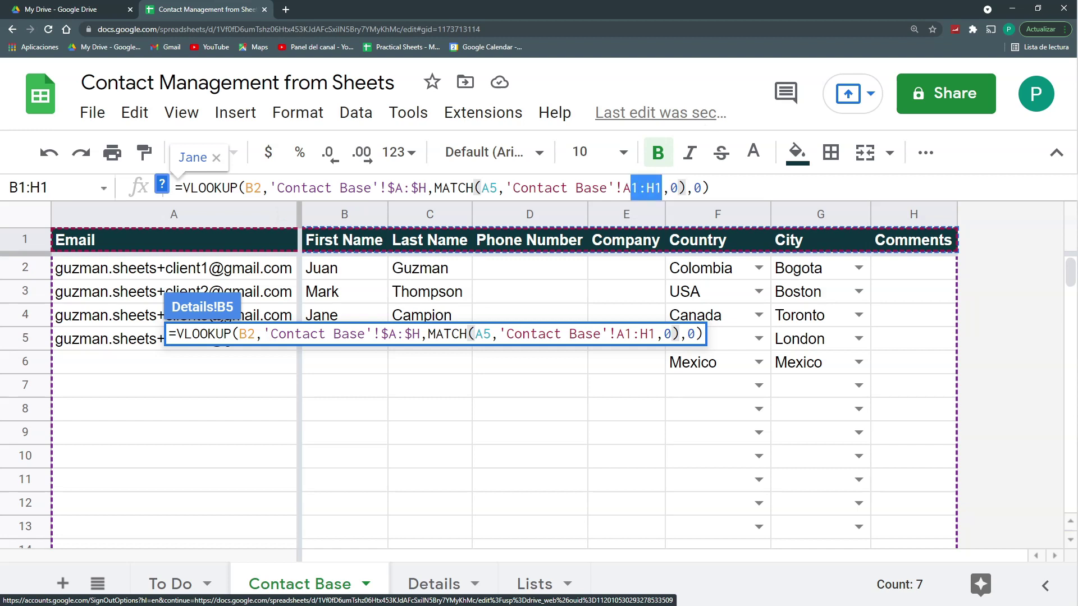
key("F4")
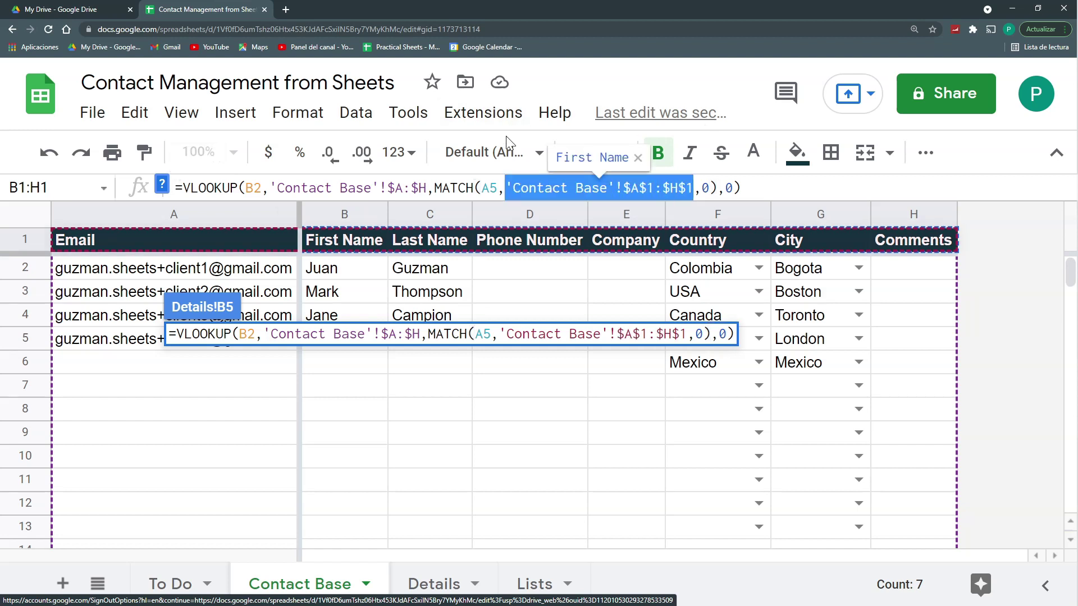
key("Return")
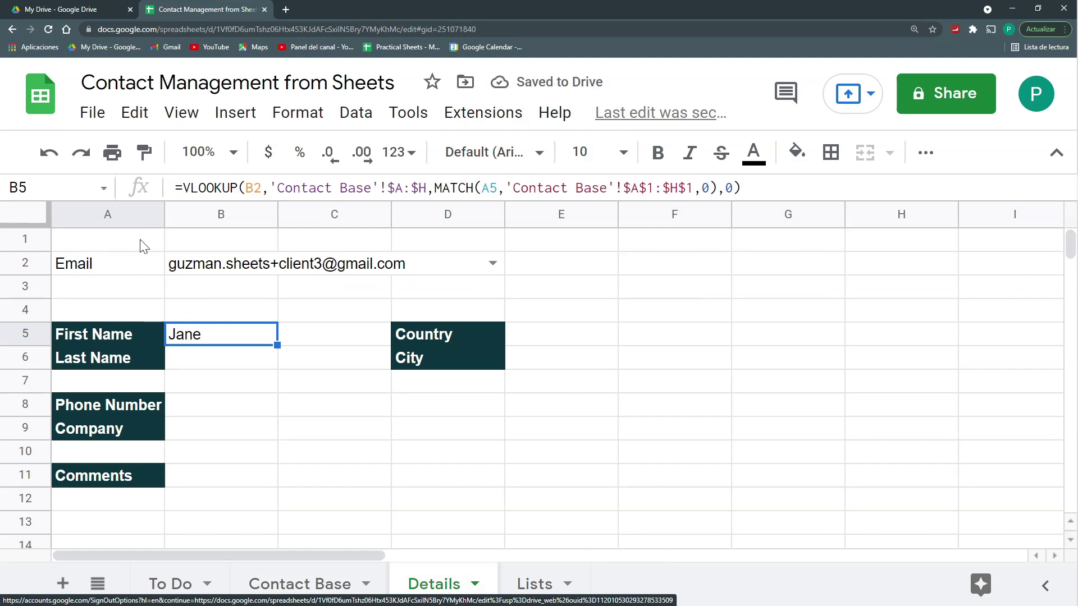
Step: Lock the email reference as $B$2 in B5 and fill the lookup down to B11
double_click(253, 188)
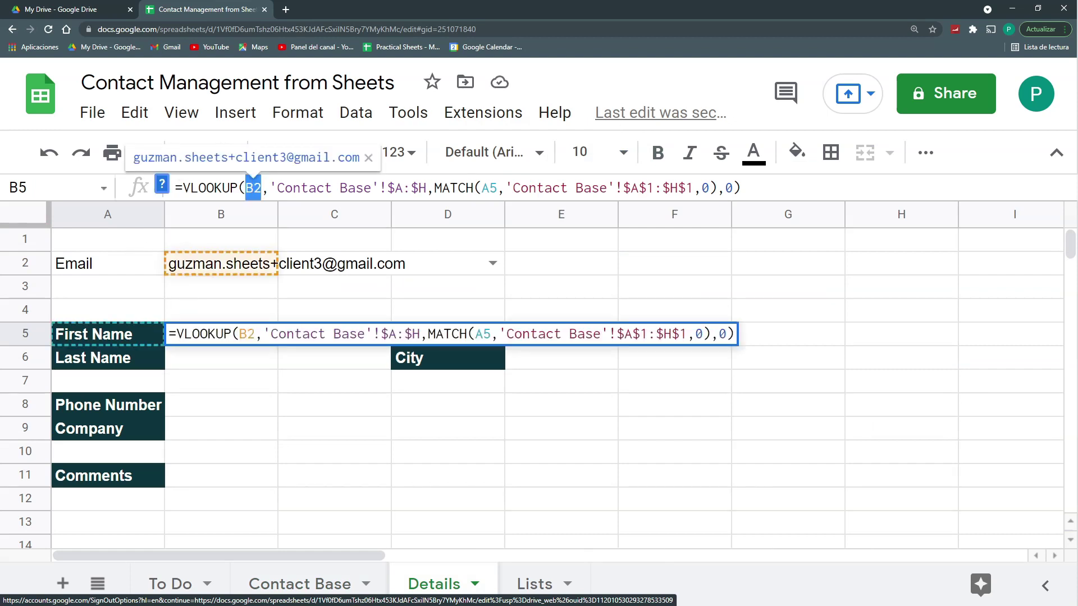
key("F4")
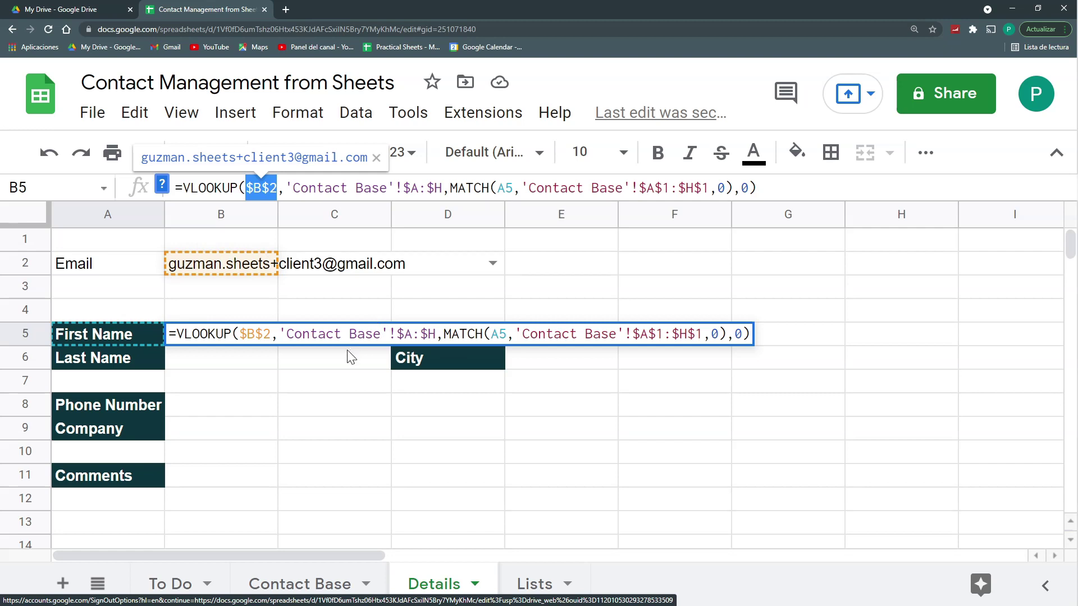
key("Return")
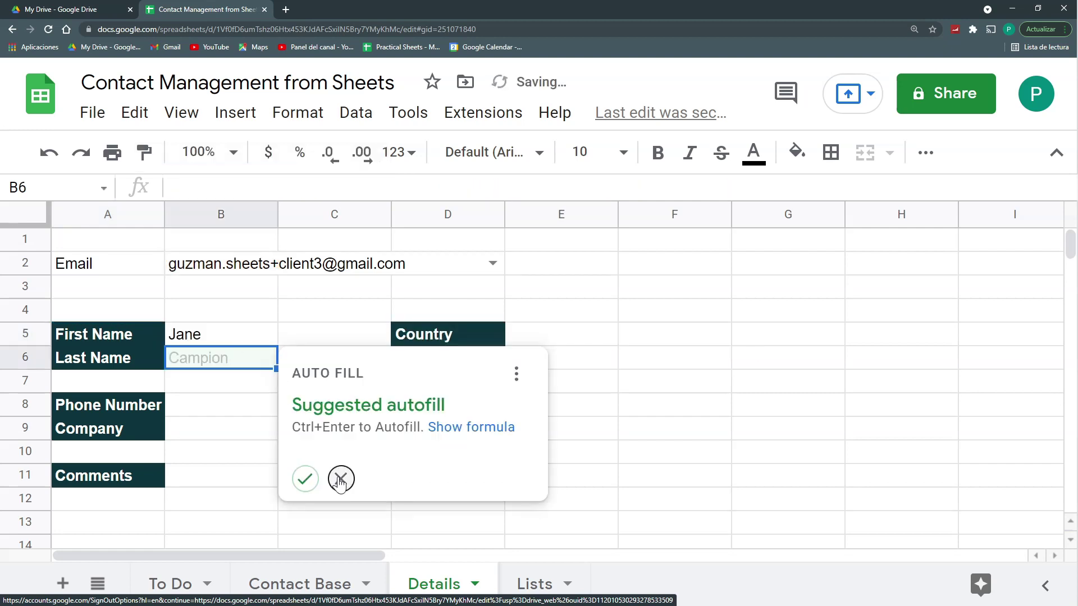
key("Escape")
key("Up")
left_click_drag(277, 346, 294, 472)
Step: Clear the #N/A errors in B7 and B10, leaving first and last name results
left_click(248, 382)
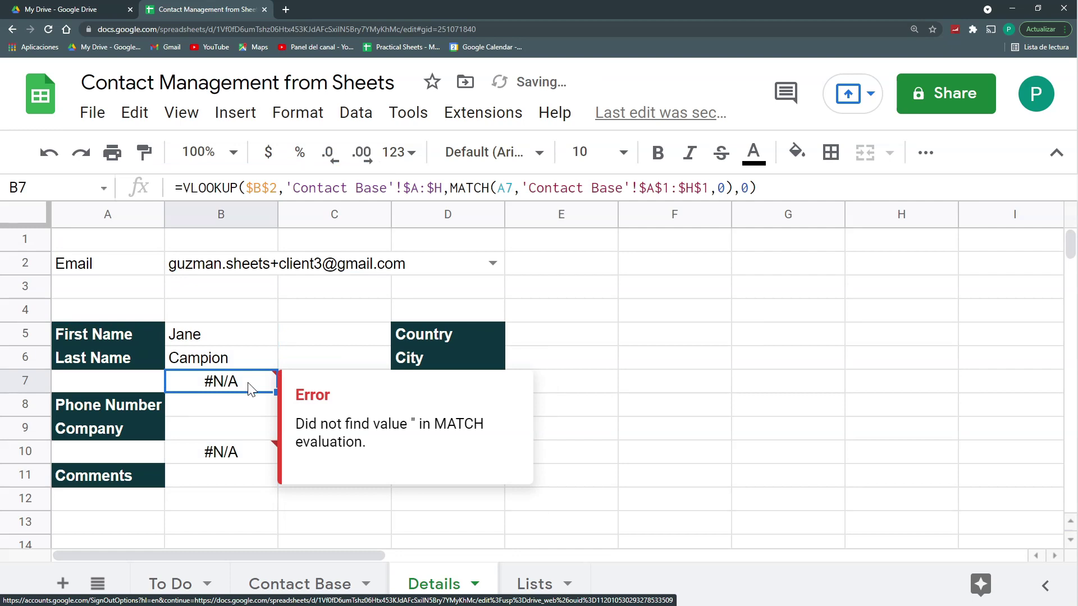
key("Delete")
left_click(256, 452)
key("Delete")
left_click_drag(222, 334, 222, 358)
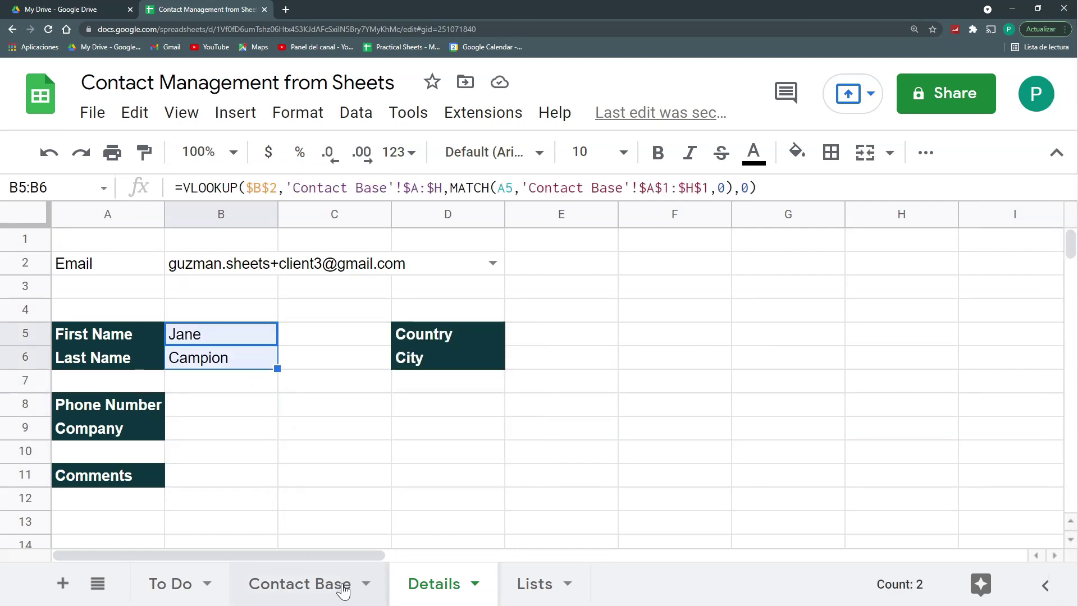
Step: On Contact Base, enter the chosen contact's phone number, company and comment 'One of my best friends'
left_click(269, 584)
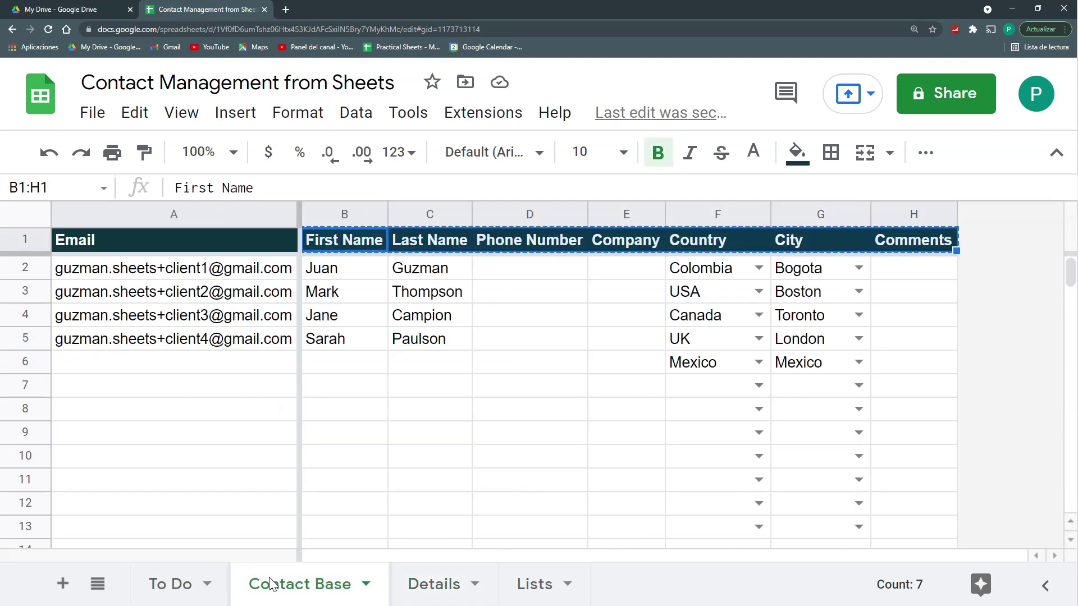
left_click(502, 323)
type("'+57 3454545")
key("Return")
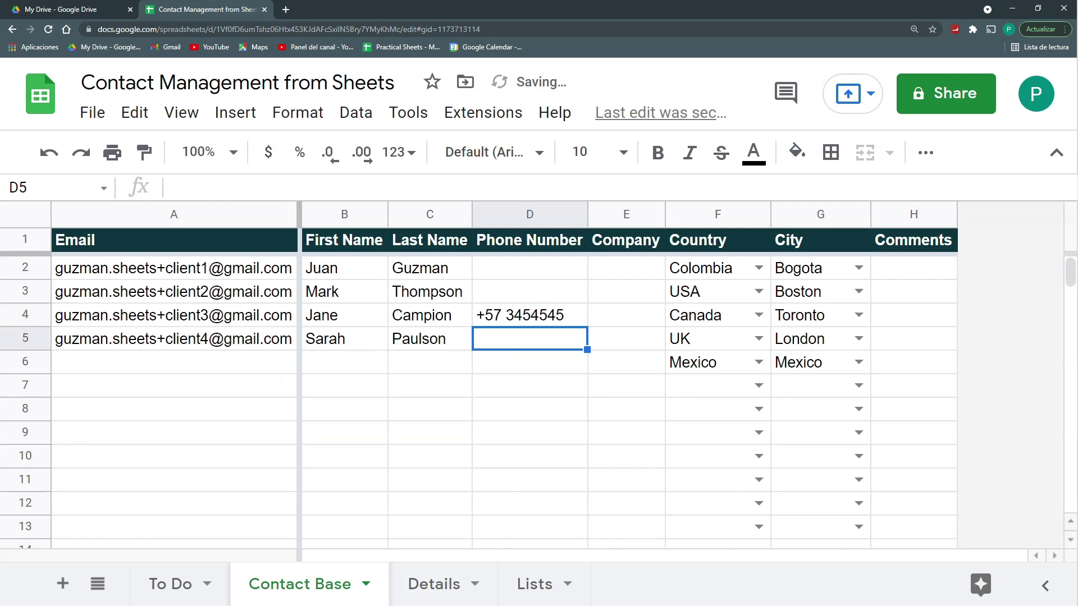
left_click(626, 315)
key("Return")
left_click(914, 315)
type("One of my best f")
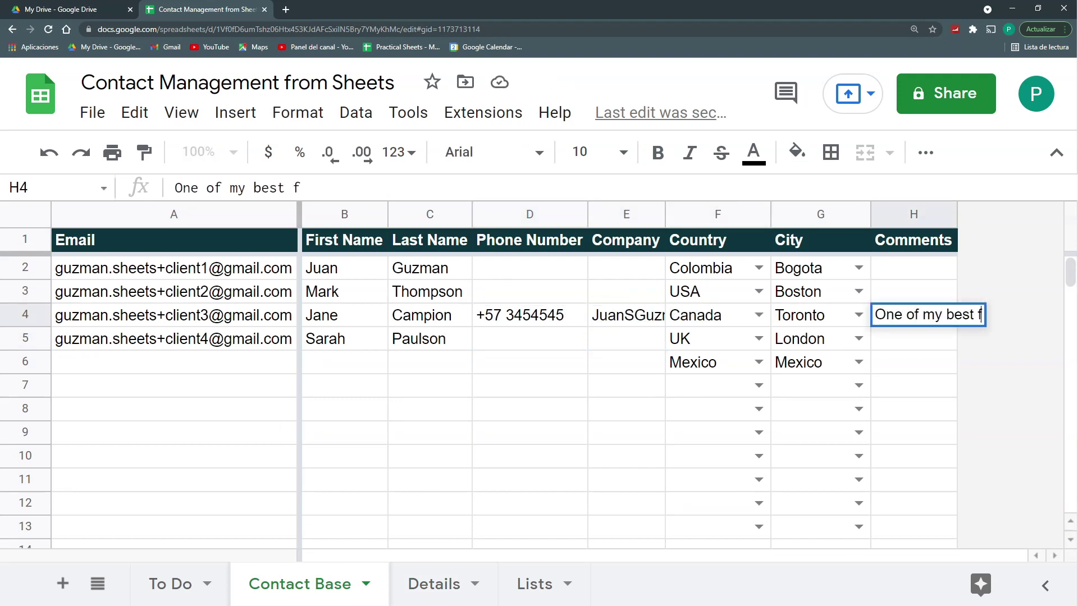
type("riends")
key("Return")
left_click_drag(626, 214, 914, 214)
left_click(434, 584)
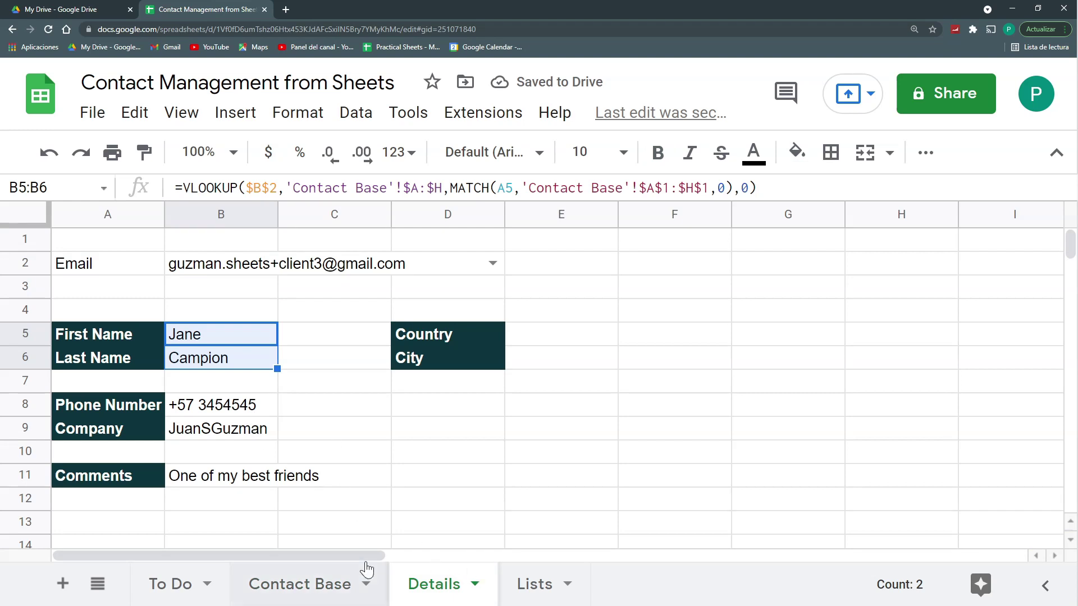
left_click(320, 584)
Step: Copy the B5:B6 lookups into E5:E6 for the Country and City fields
left_click(421, 584)
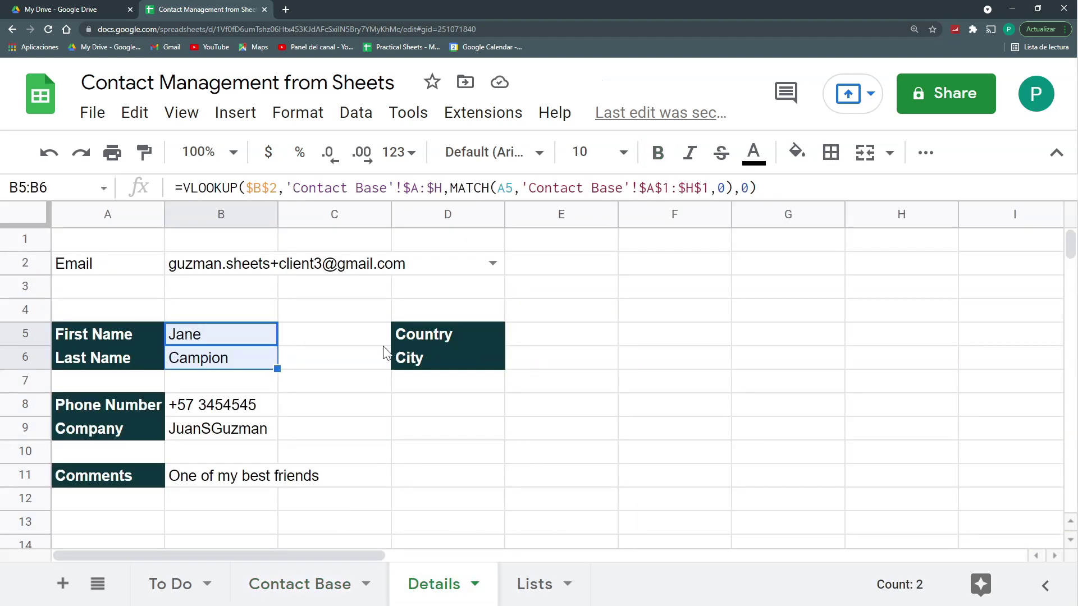
left_click_drag(248, 340, 250, 364)
key("ctrl+c")
left_click(542, 341)
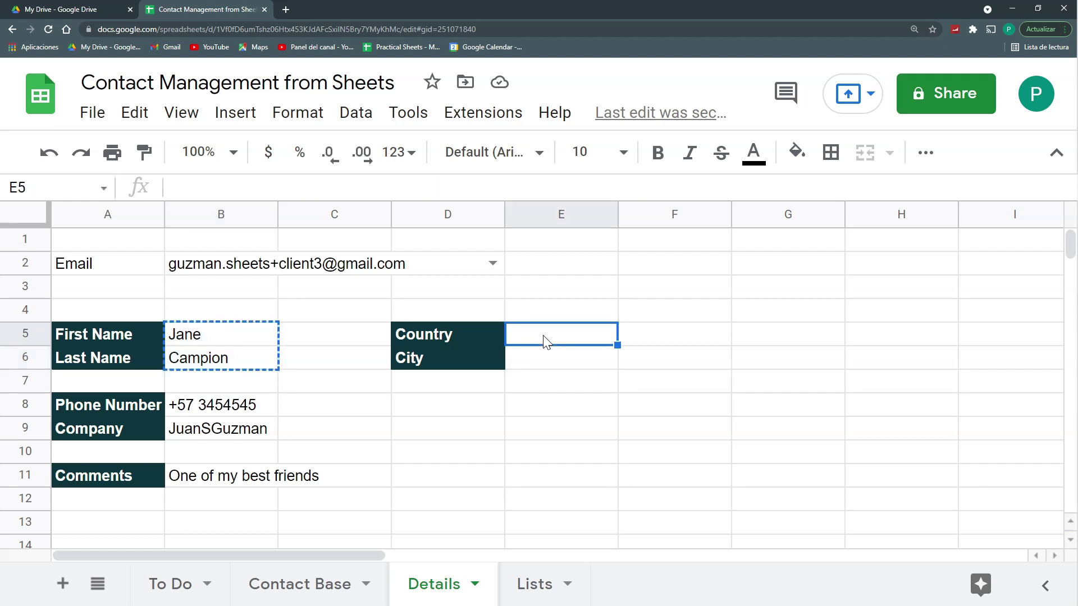
key("ctrl+v")
Step: Review the Country lookup returning Canada and Toronto, then widen column B to fit the email
left_click(547, 397)
left_click(548, 334)
left_click_drag(548, 335, 555, 373)
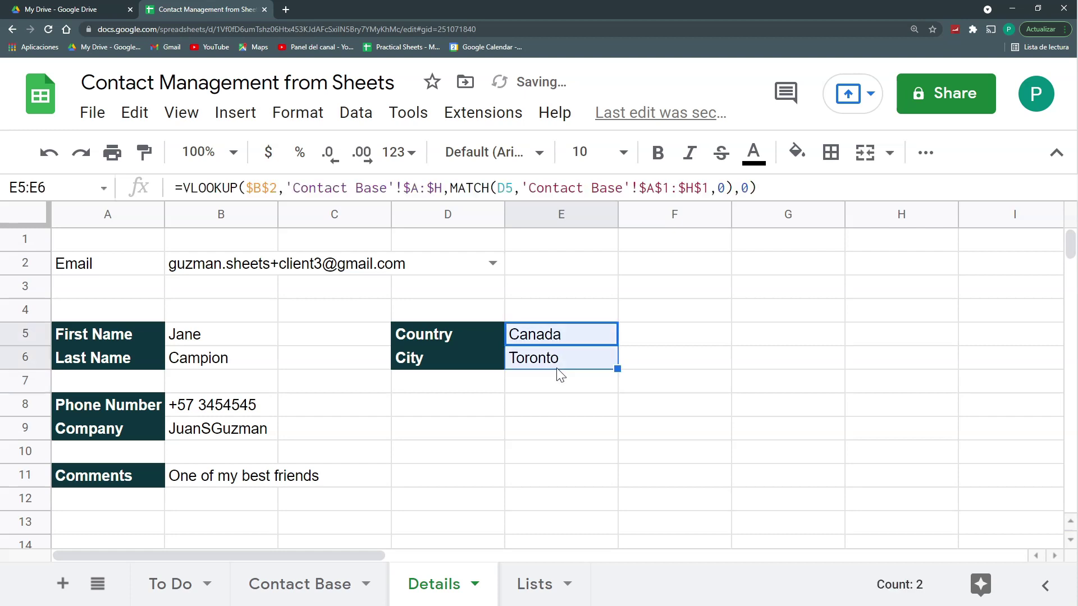
left_click(548, 334)
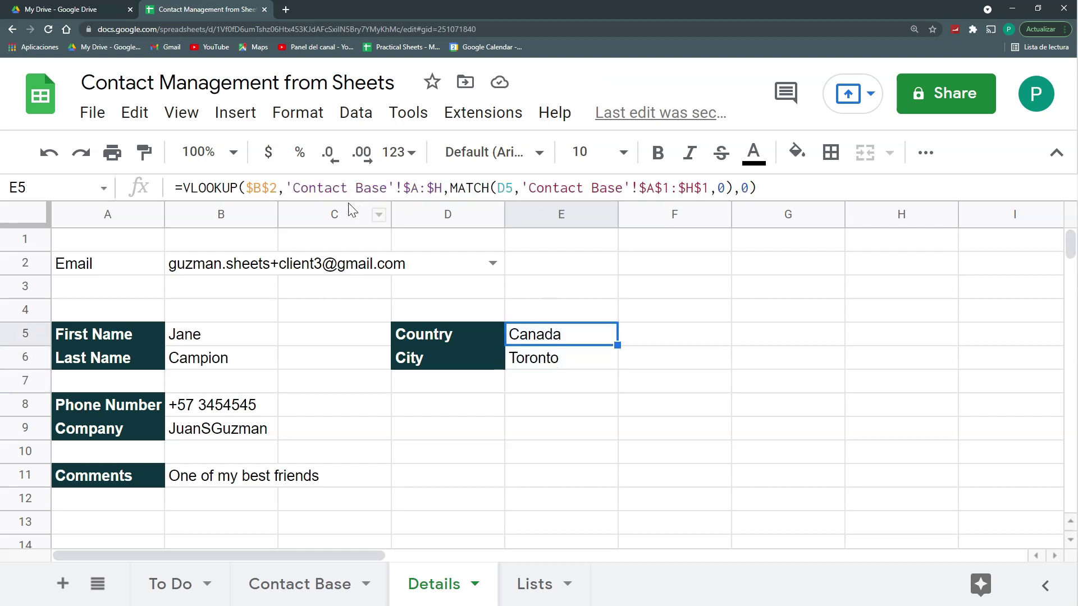
left_click_drag(183, 187, 756, 188)
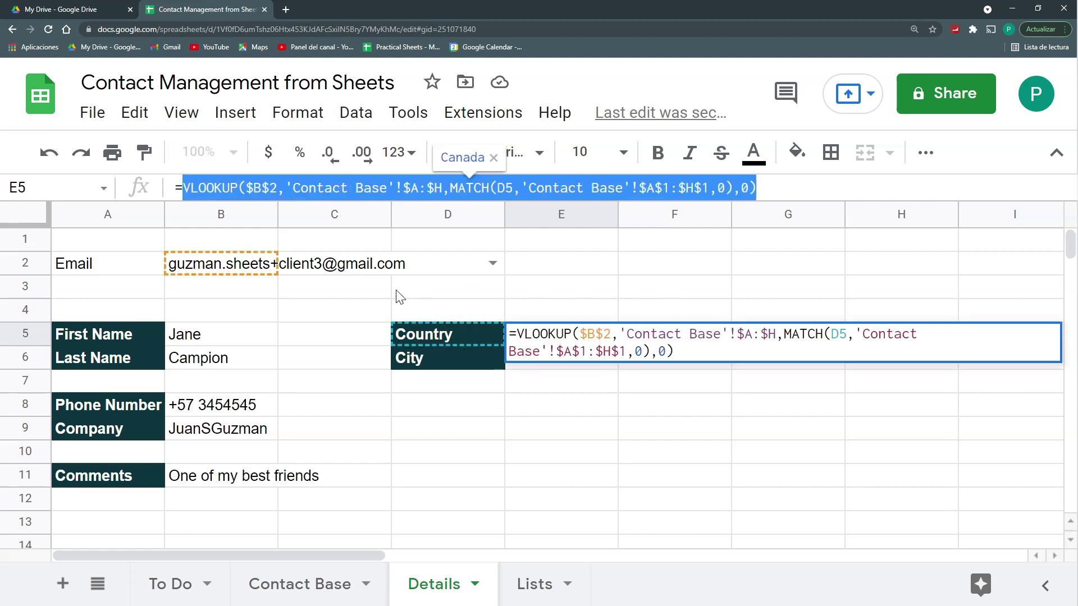
key("Escape")
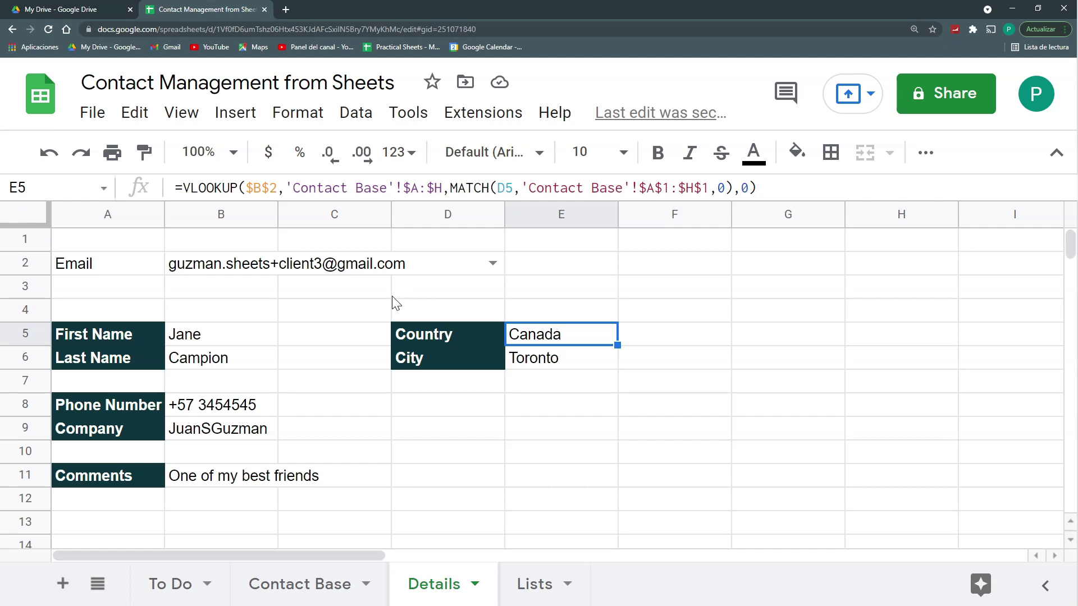
key("Left")
key("Down")
key("Down")
left_click_drag(277, 215, 320, 211)
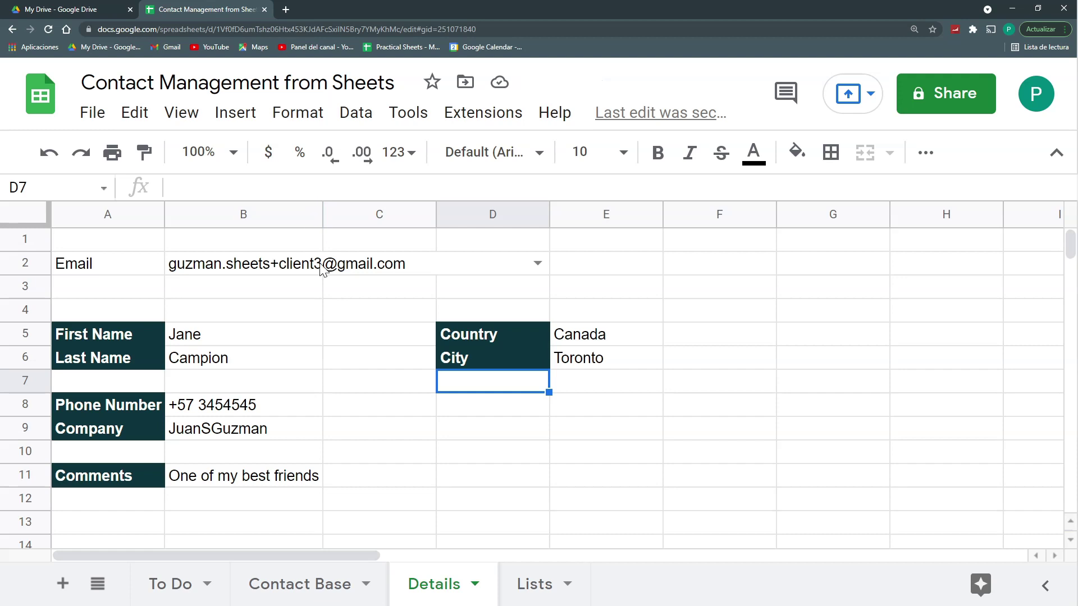
Step: Widen column B slightly more and set the chosen contact's country to Colombia on Contact Base
left_click_drag(323, 215, 338, 216)
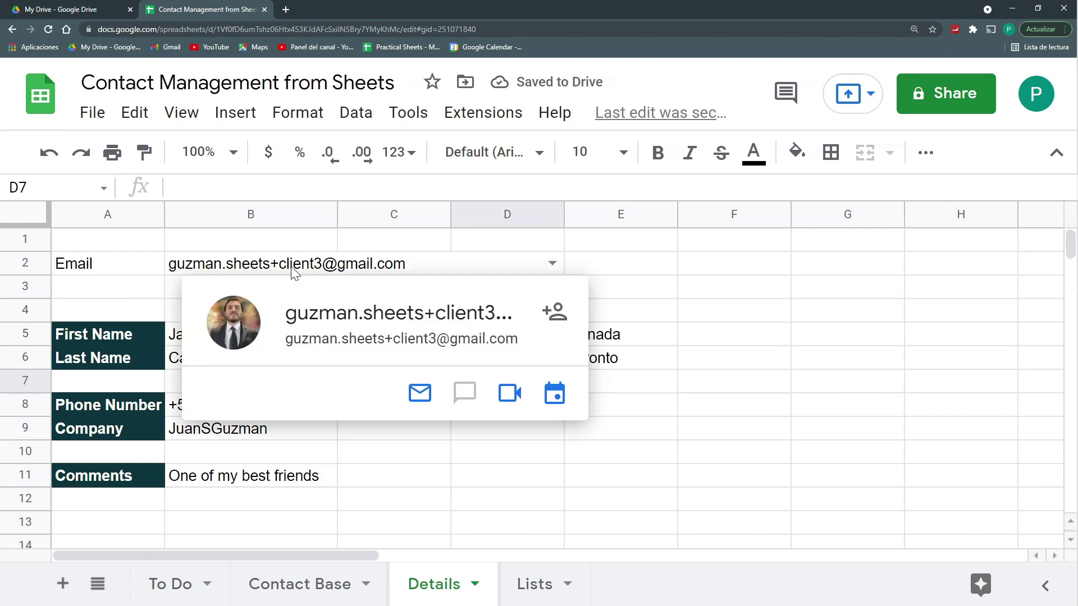
left_click(372, 267)
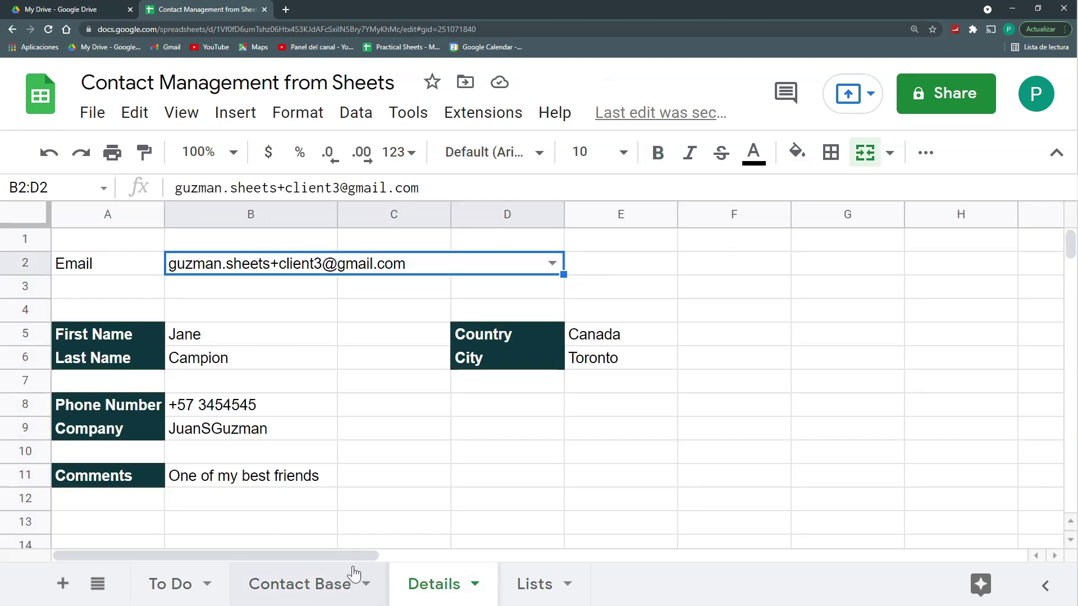
left_click(333, 583)
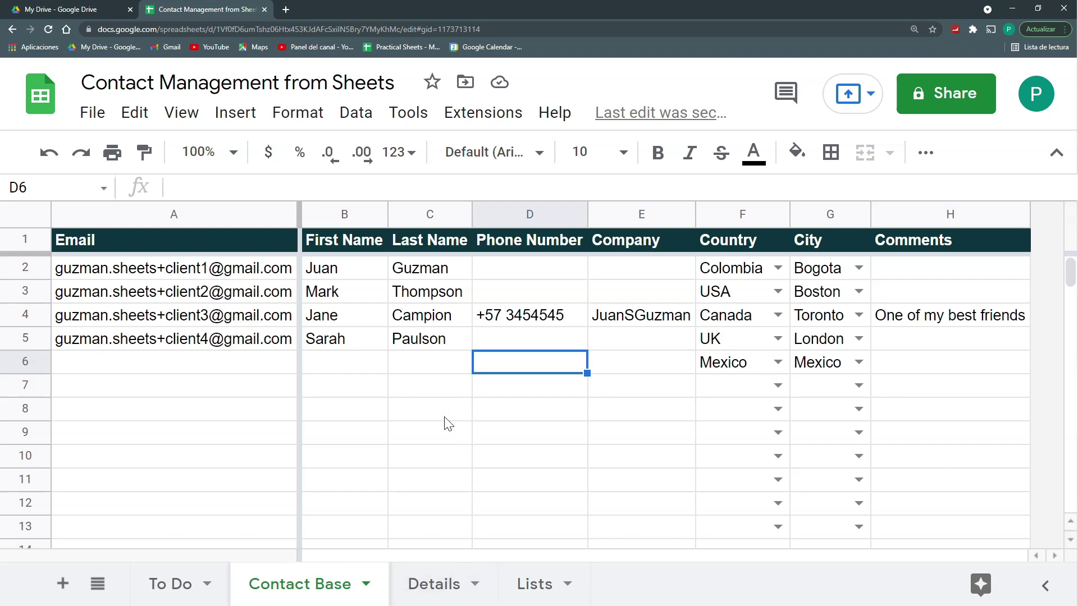
left_click(754, 275)
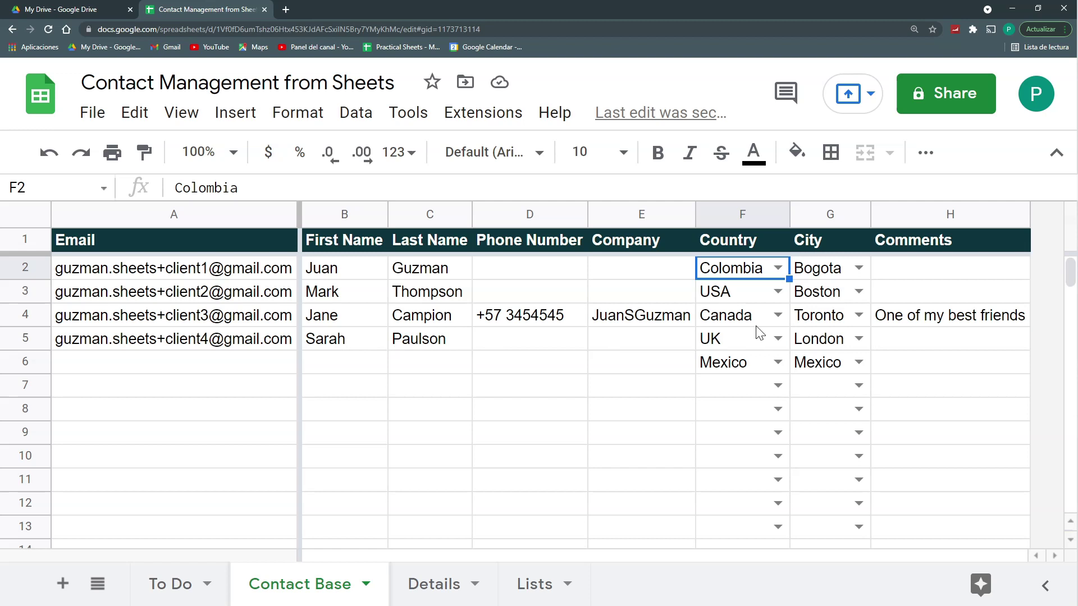
left_click(777, 315)
left_click(771, 344)
Step: Set the fourth contact's country to Colombia and the chosen contact's city to Bogota
left_click(777, 338)
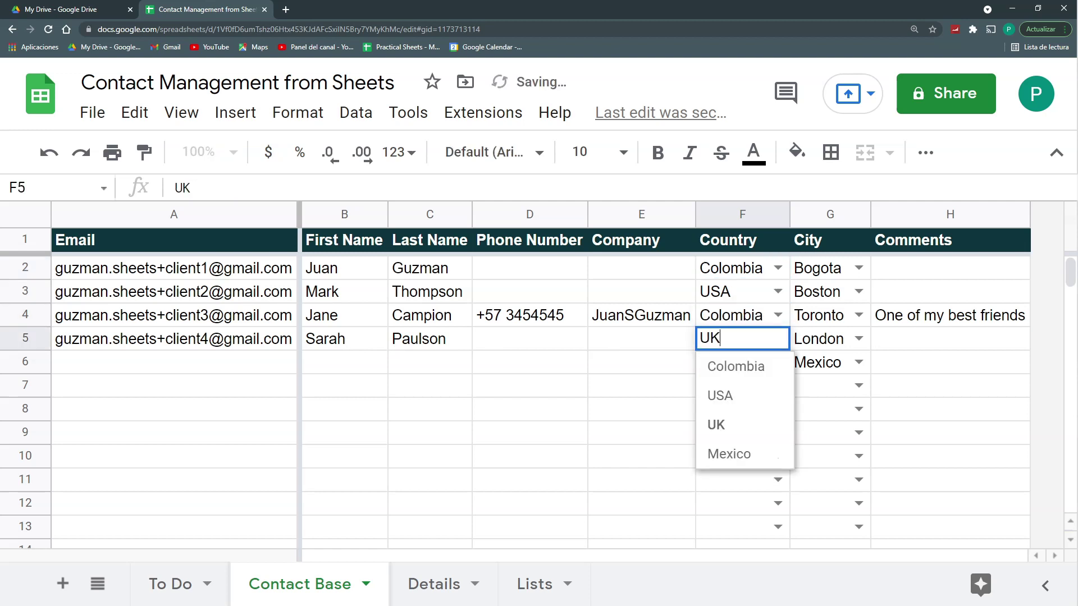
left_click(770, 371)
left_click(859, 315)
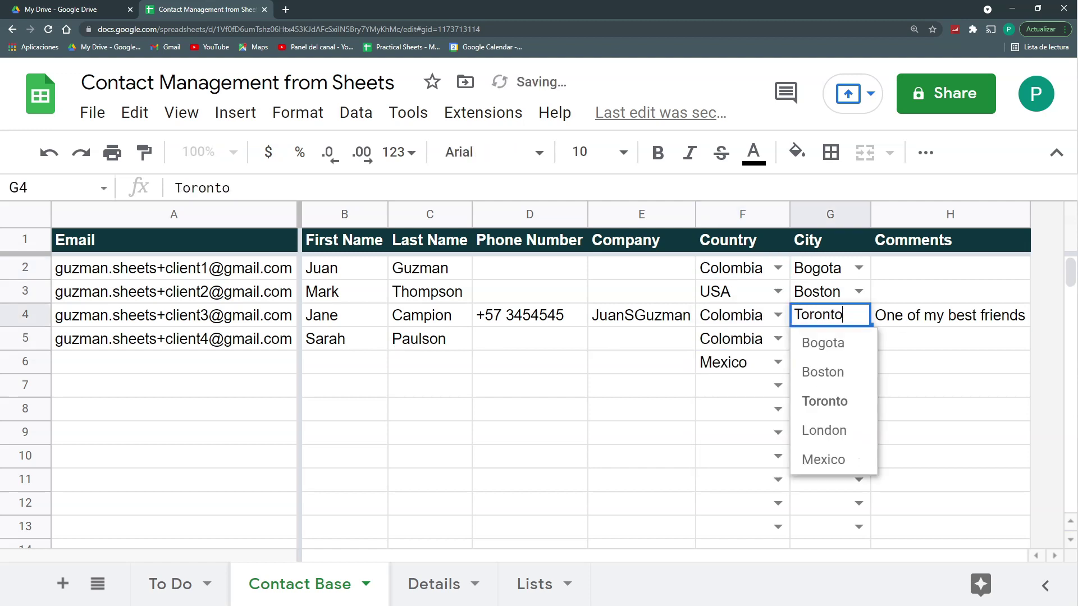
left_click(854, 341)
left_click(434, 584)
left_click_drag(539, 405, 548, 467)
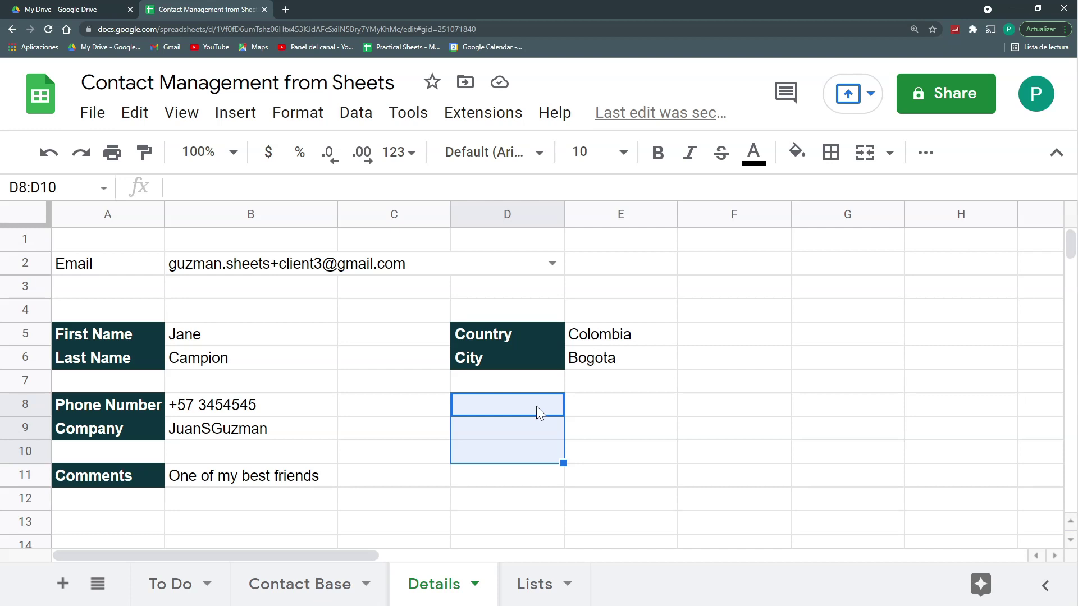
Step: Drag column C's border left so Country and City sit beside the name fields
left_click_drag(451, 216, 361, 216)
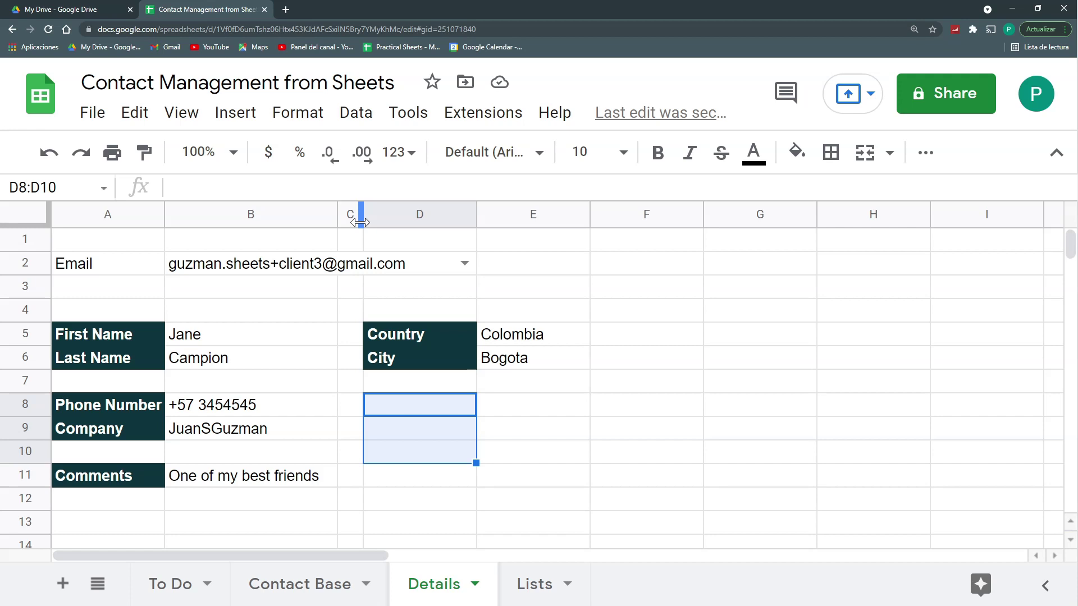
Step: Insert a new column H before Comments and title it Hoobies
left_click(299, 584)
right_click(930, 216)
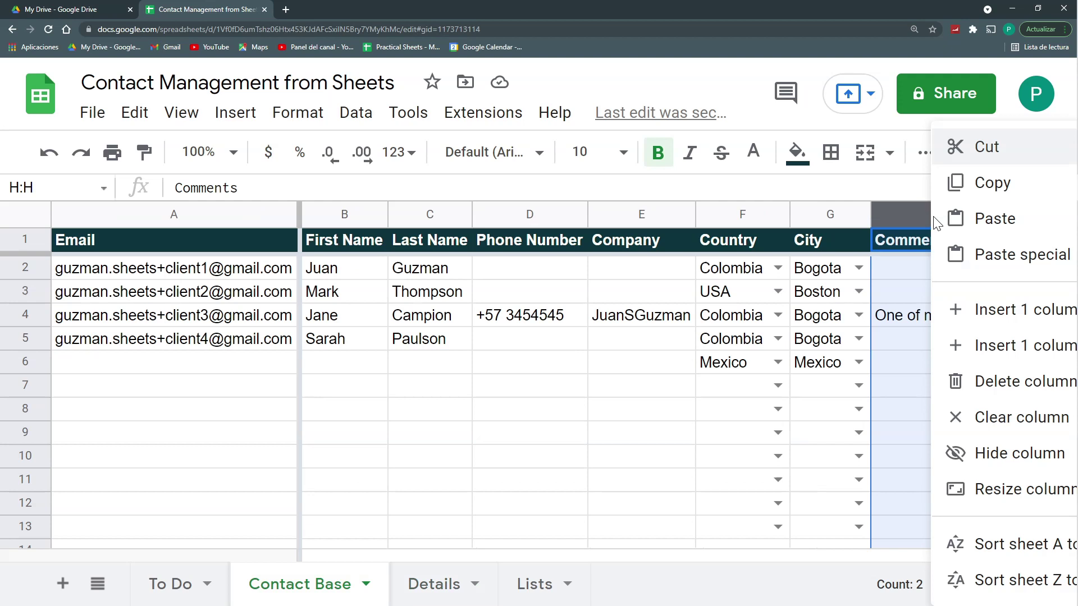
left_click(988, 309)
left_click(917, 274)
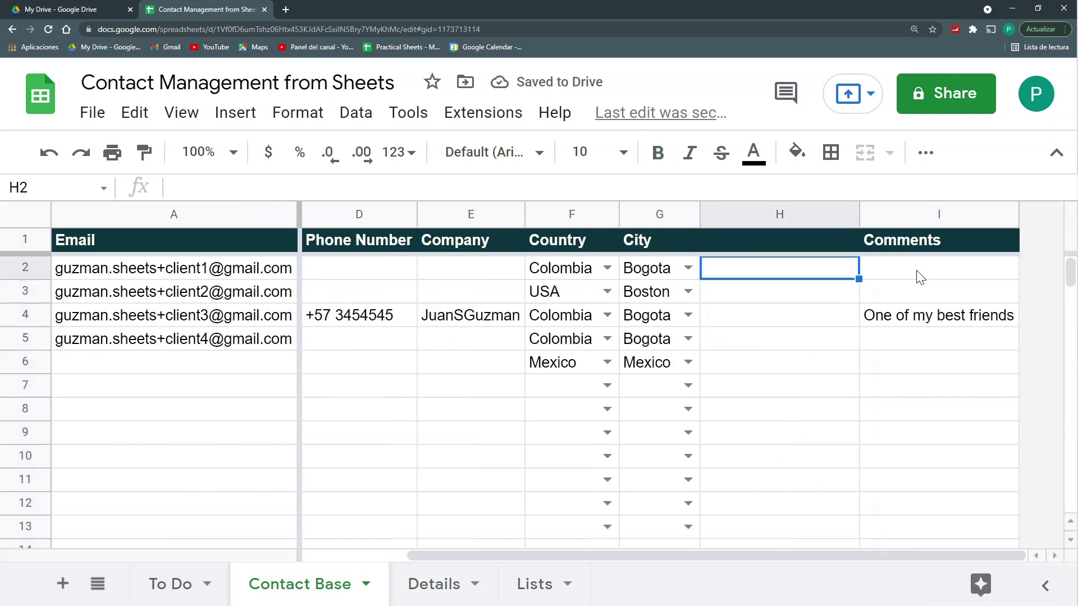
key("Up")
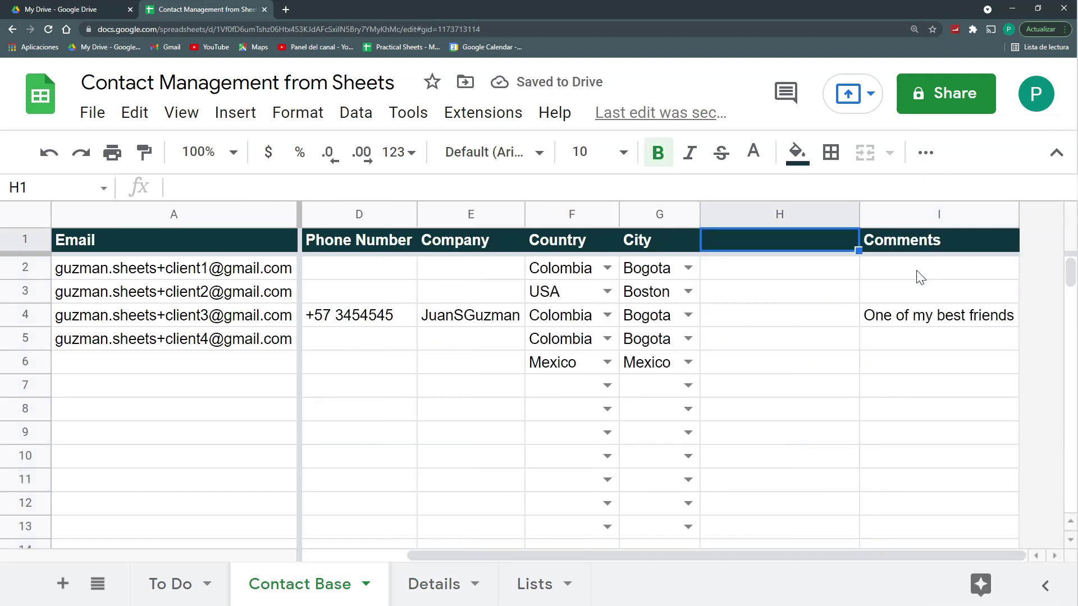
type("Hoobies")
key("Return")
Step: Fill H2:H6 with the hobbies Books, Tenis, Hiking, Movies and Tenis
key("Down")
type("Te")
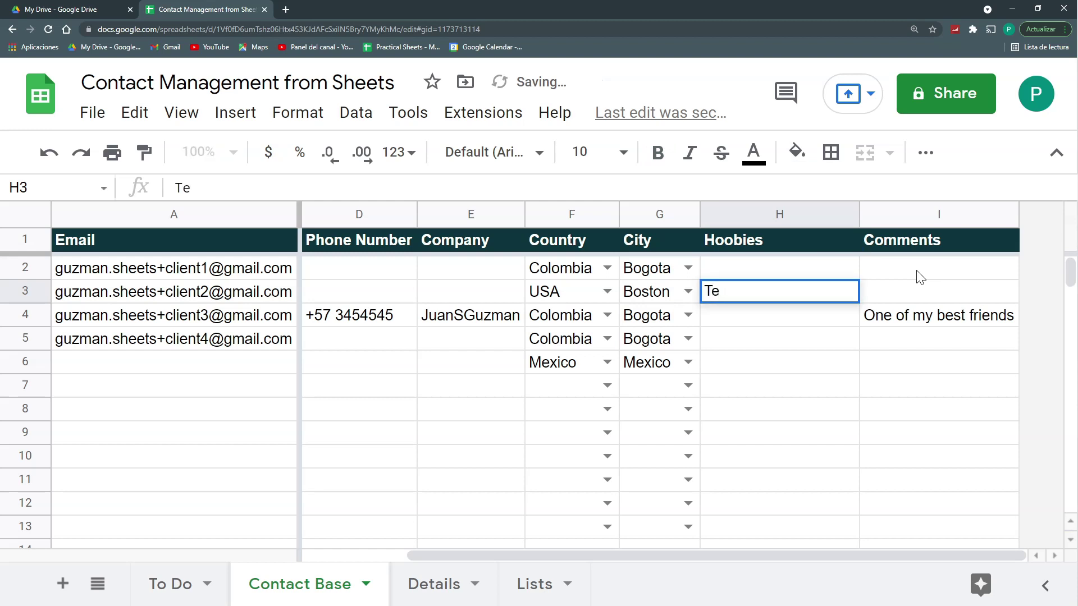
type("nis")
key("Return")
key("Down")
key("Down")
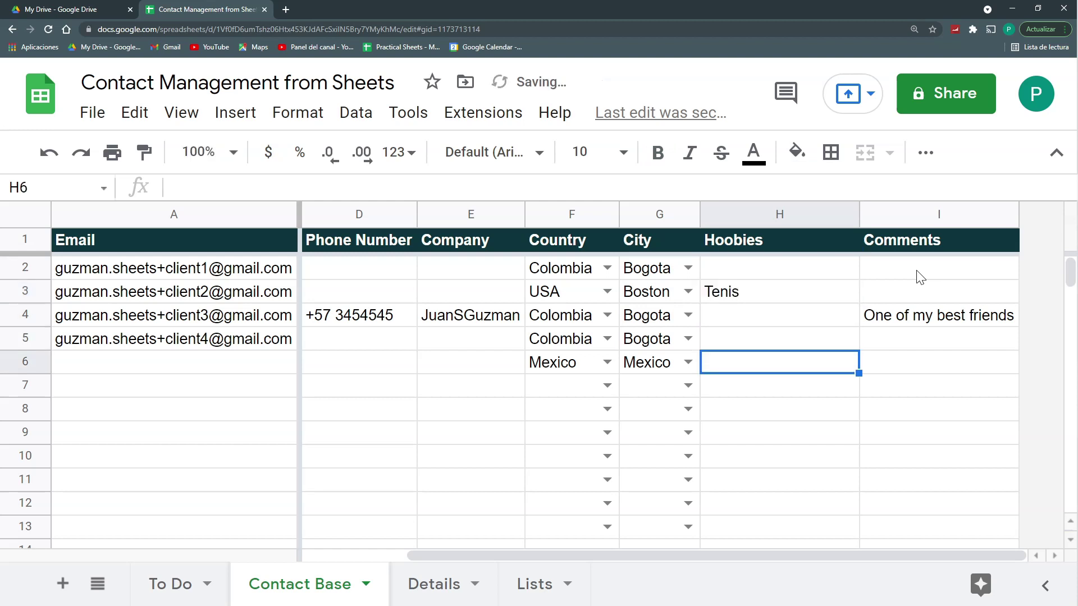
type("Tenis")
key("Up")
type("Movies")
key("Up")
key("Up")
key("Up")
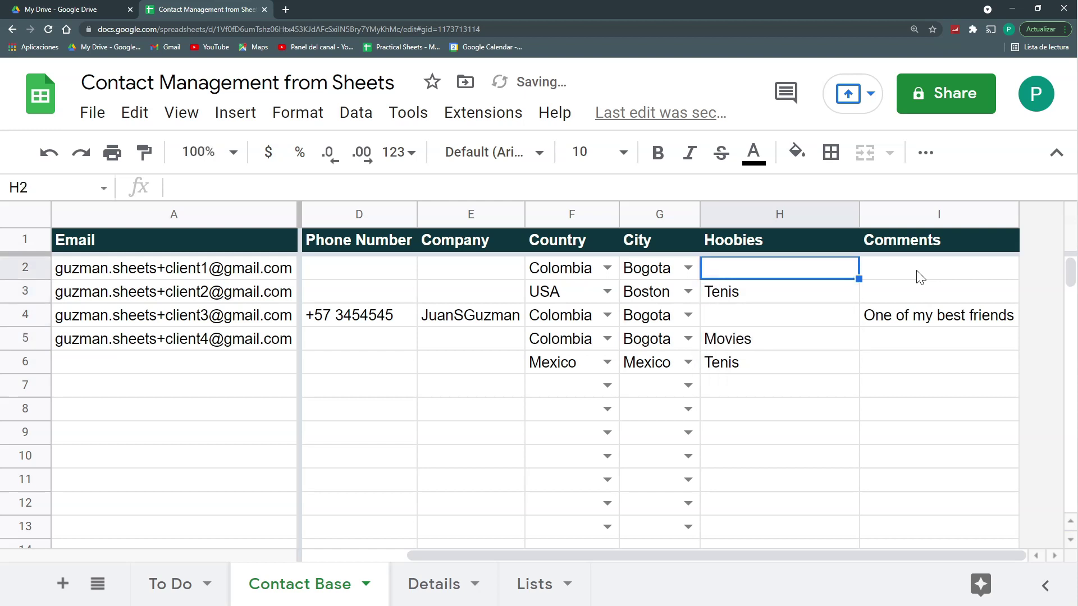
type("Books")
key("Return")
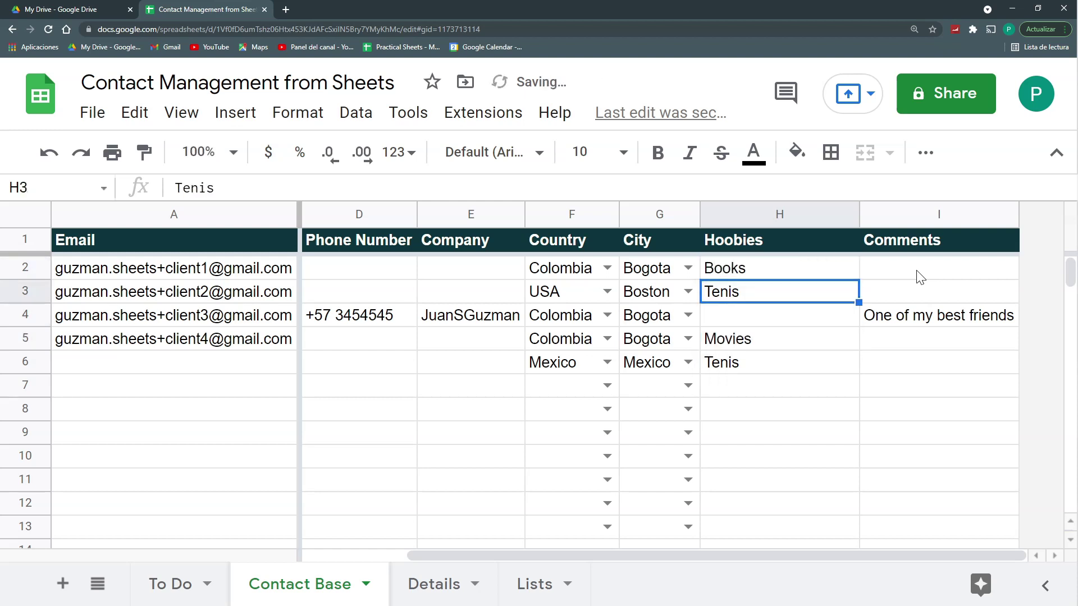
key("Down")
type("Hiking")
key("Return")
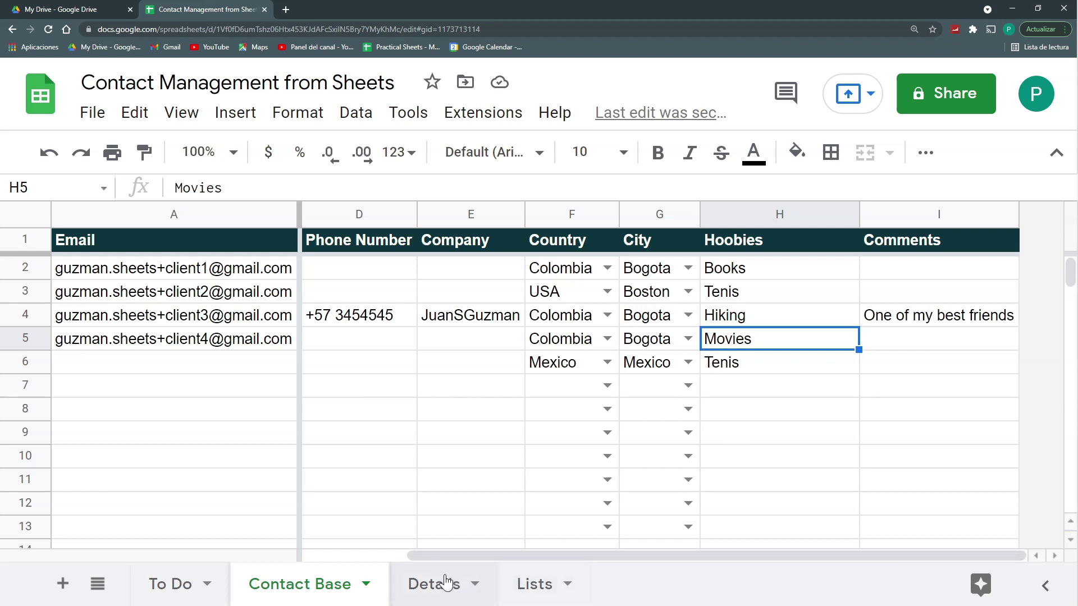
Step: Type 'Other contacts living in this Country' into Details D8, below City
left_click(441, 594)
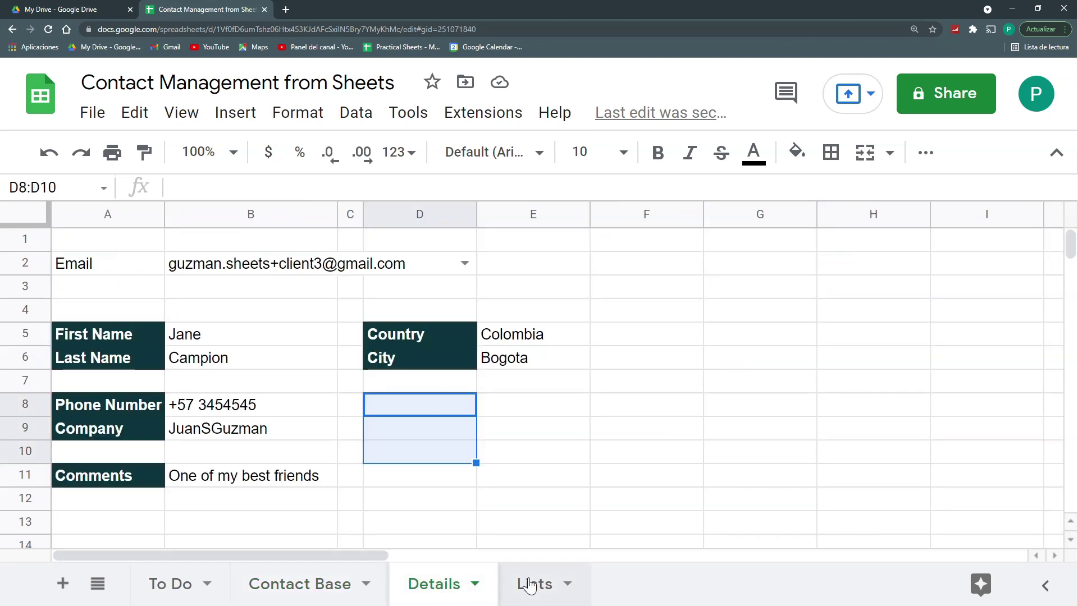
left_click(436, 408)
type("O")
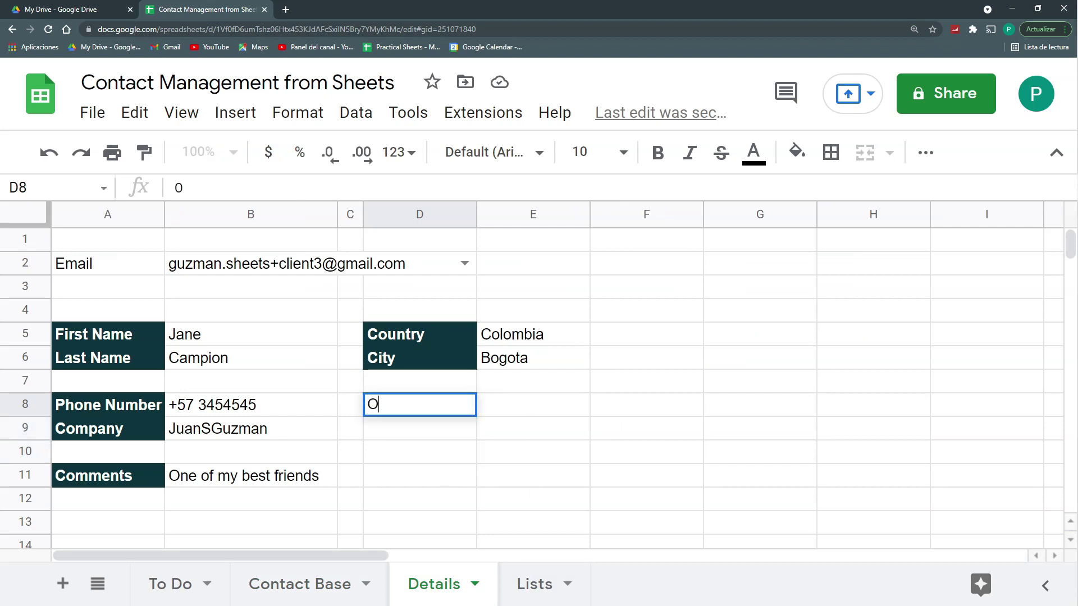
type("ther contacts living in this Country")
key("Return")
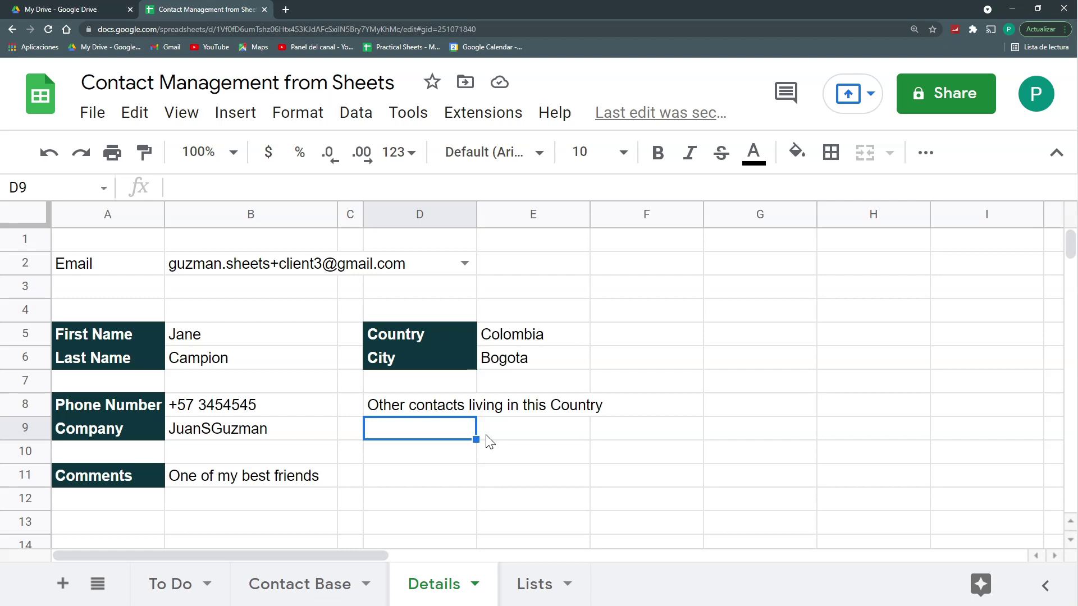
Step: Begin typing =QUERY('Contact Base'!A1:I;"SELECT in Details cell D9
type("=QUE")
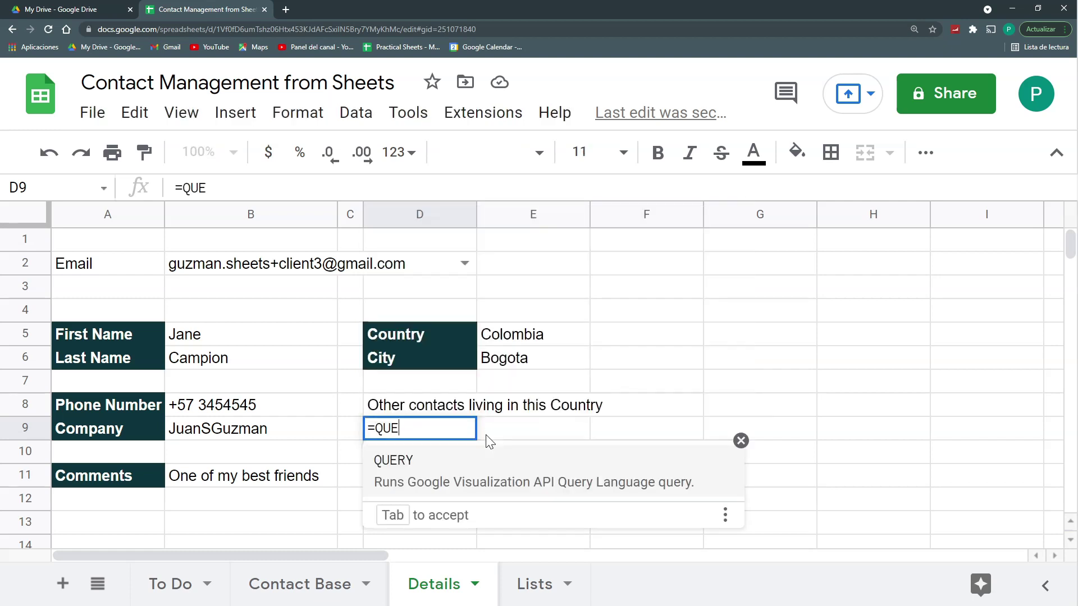
type("RY(")
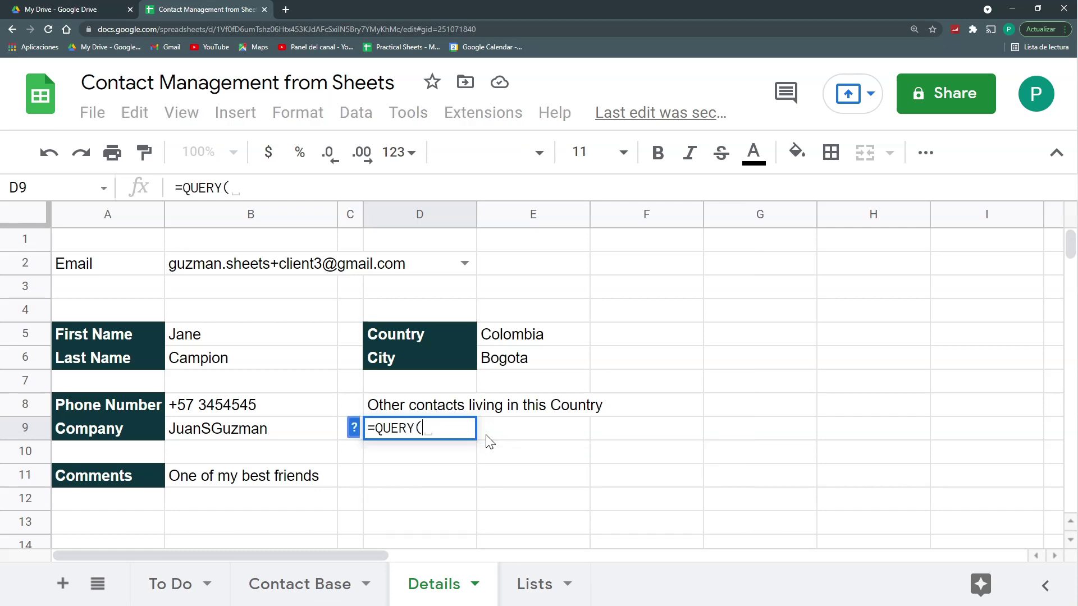
left_click(303, 584)
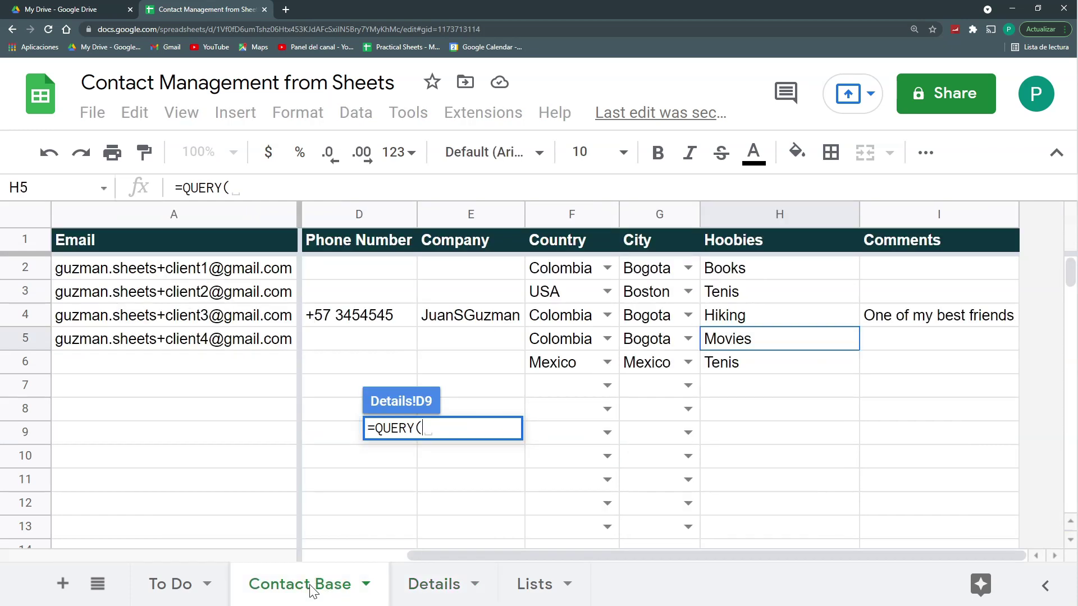
left_click_drag(168, 214, 927, 212)
left_click_drag(174, 240, 938, 240)
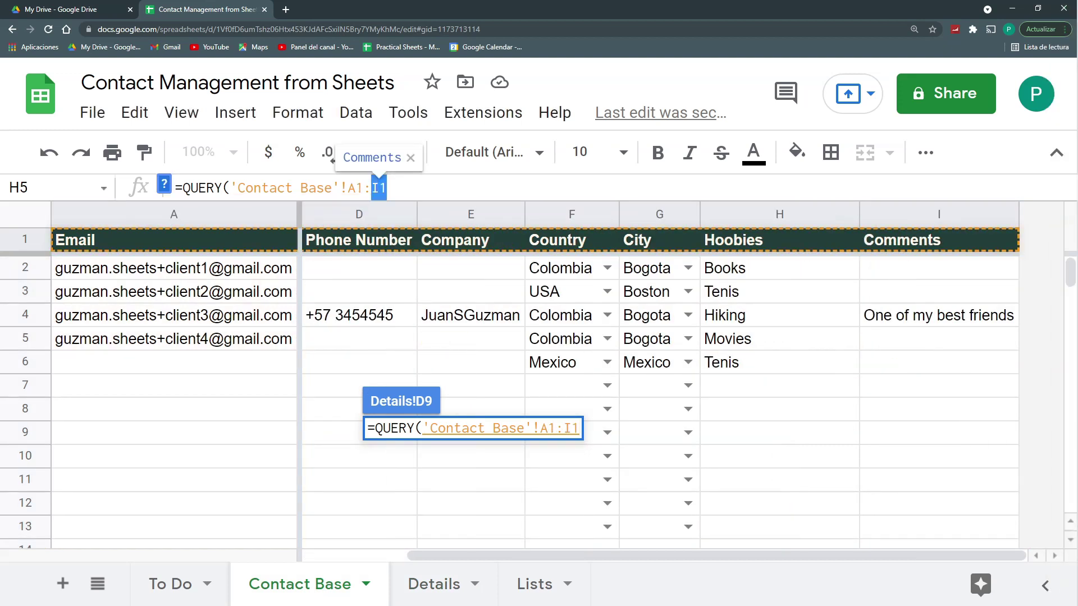
type("i")
key("BackSpace")
type("I")
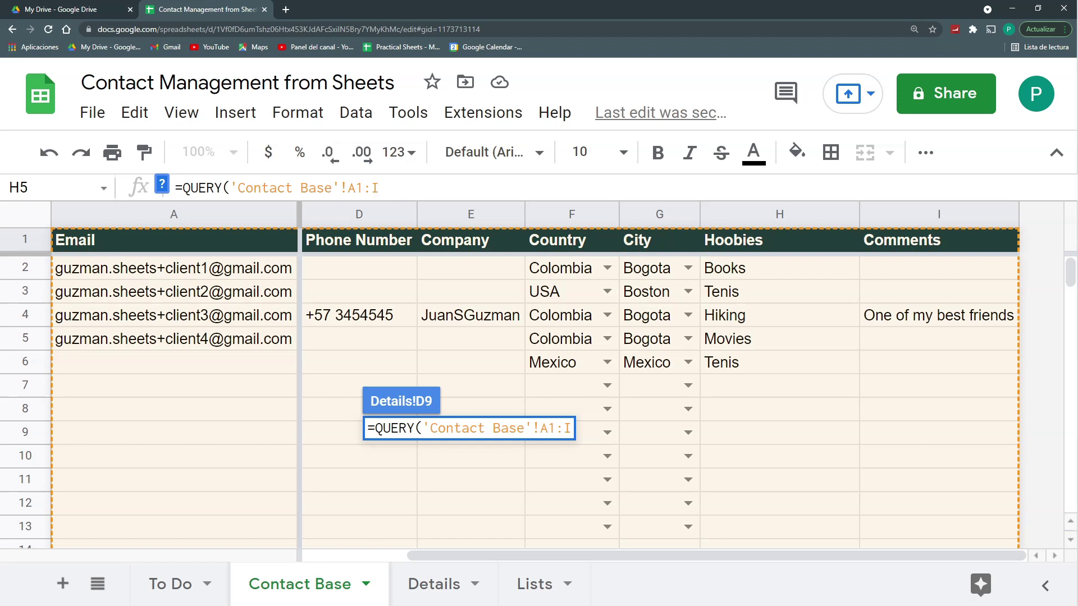
type(";\"SELECT")
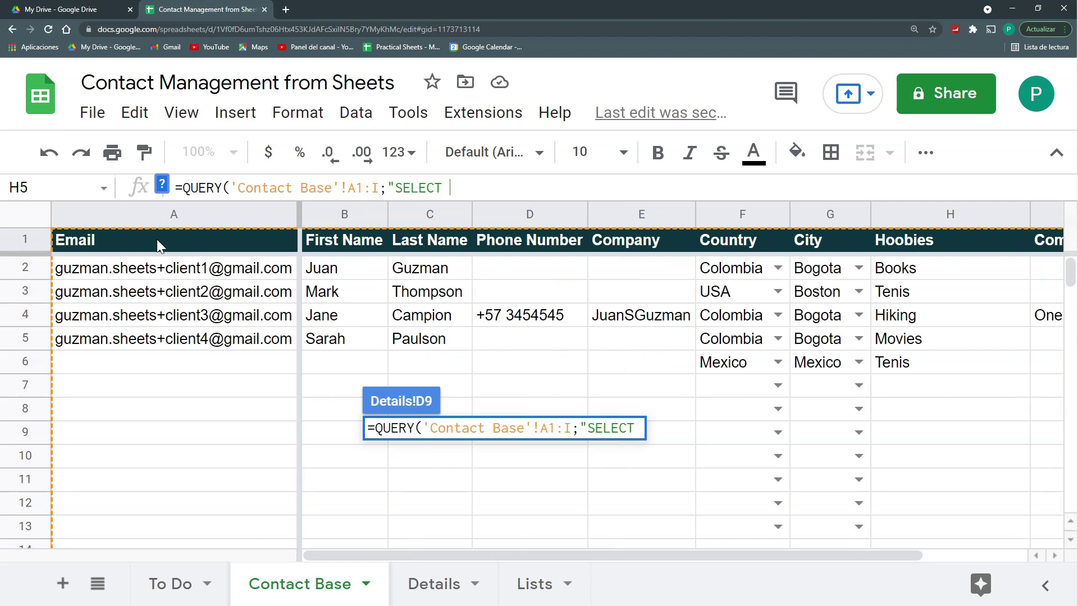
mouse_move(221, 268)
Step: Finish the query with SELECT A,B,C WHERE F='Colombia' and enter it
type("a")
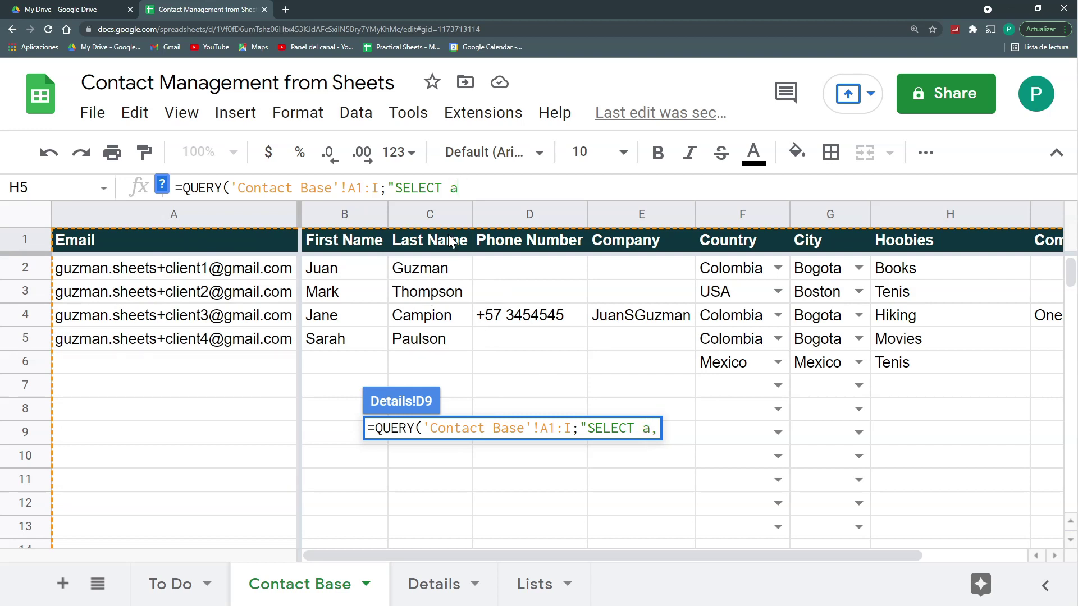
key("BackSpace")
type("A,B,C")
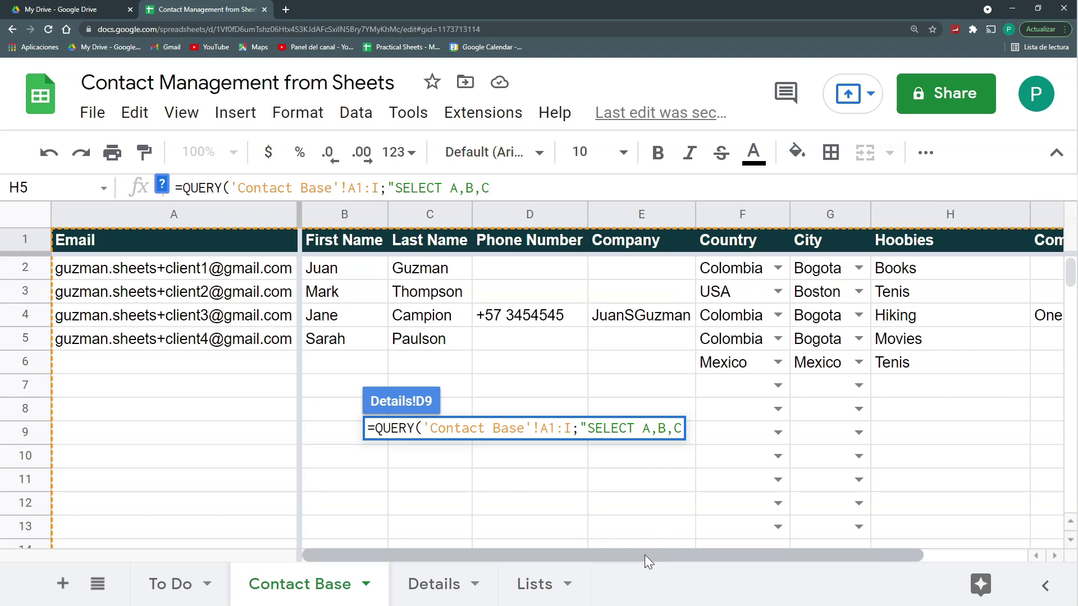
left_click_drag(645, 554, 644, 555)
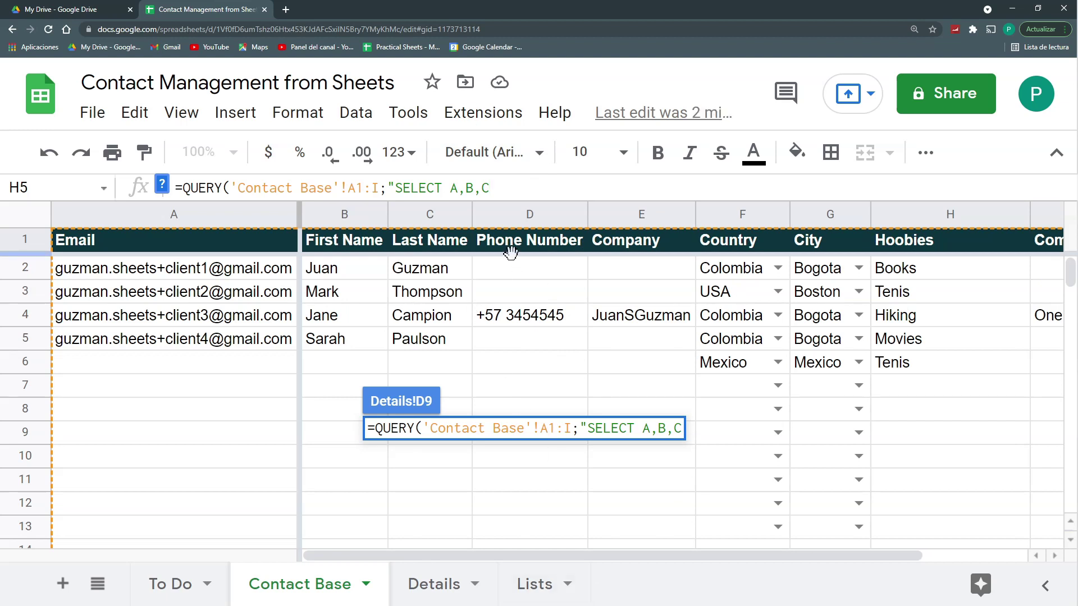
type("WHERE")
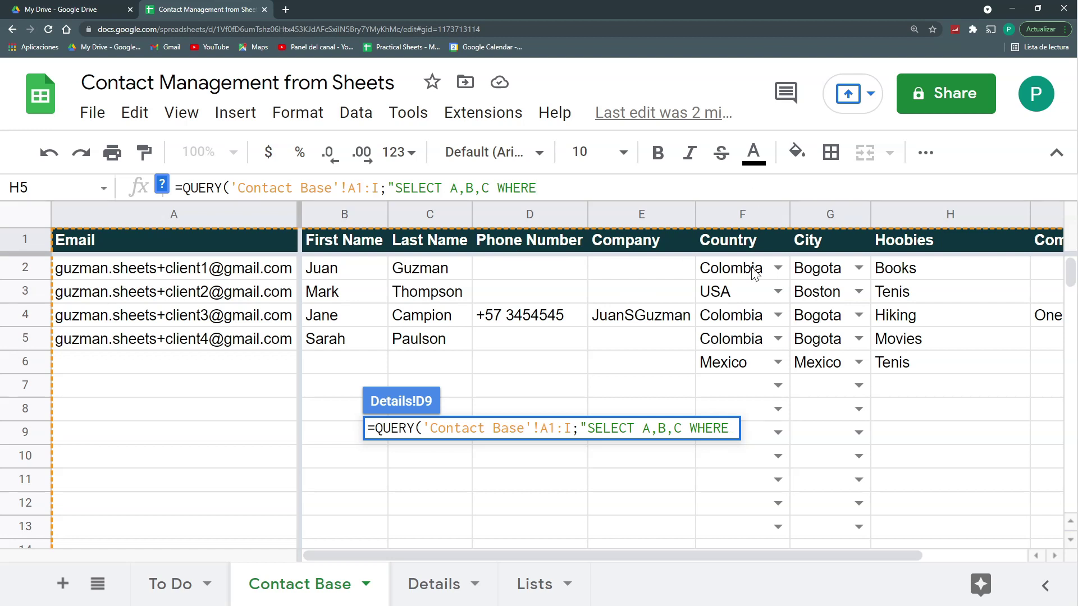
type(" F=")
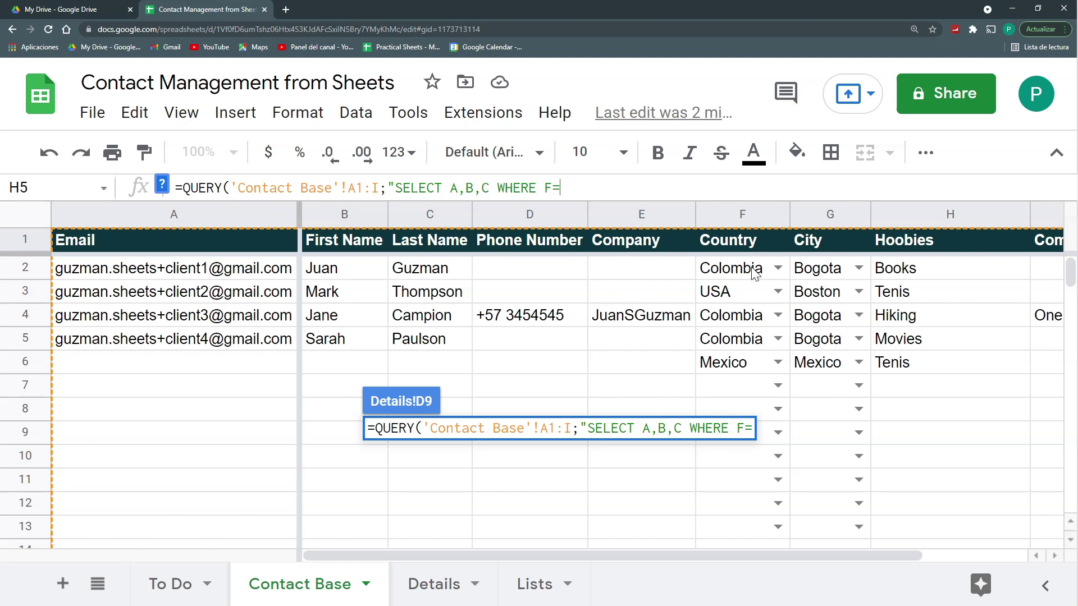
type("'Colombia'\"")
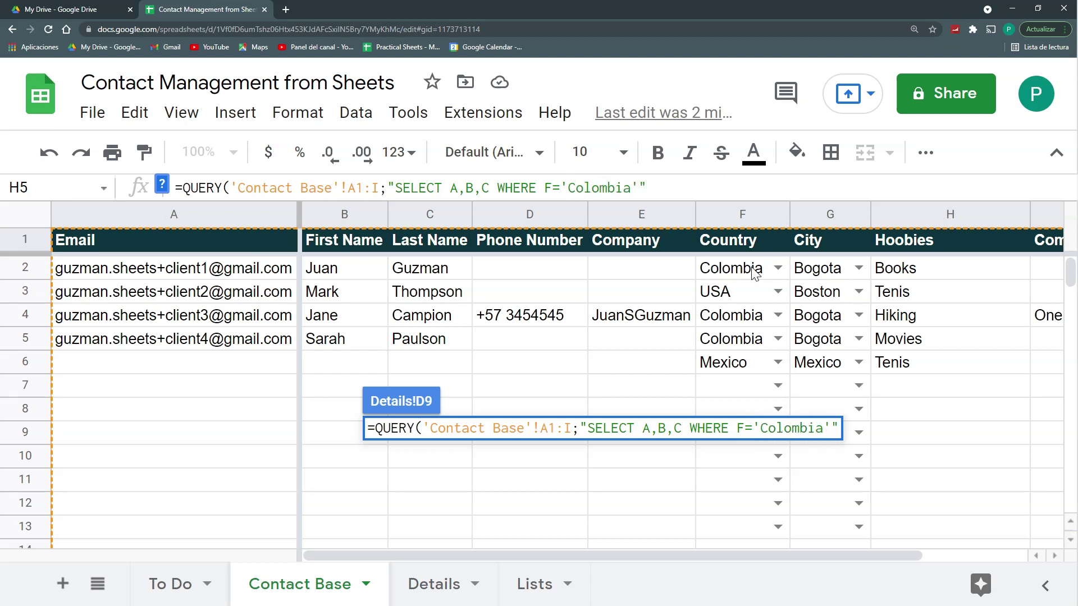
type(")")
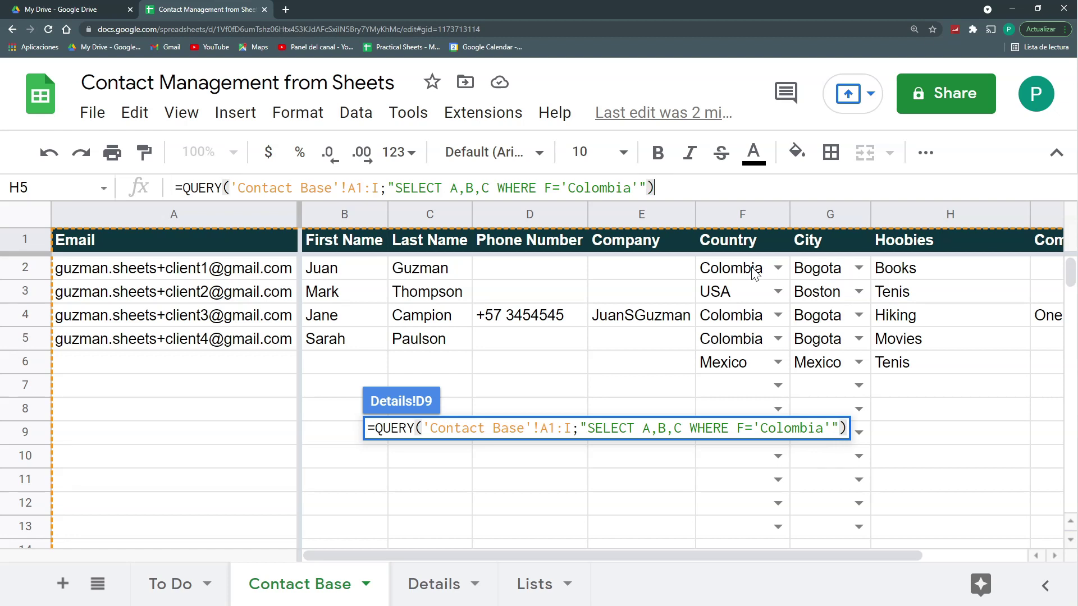
key("Return")
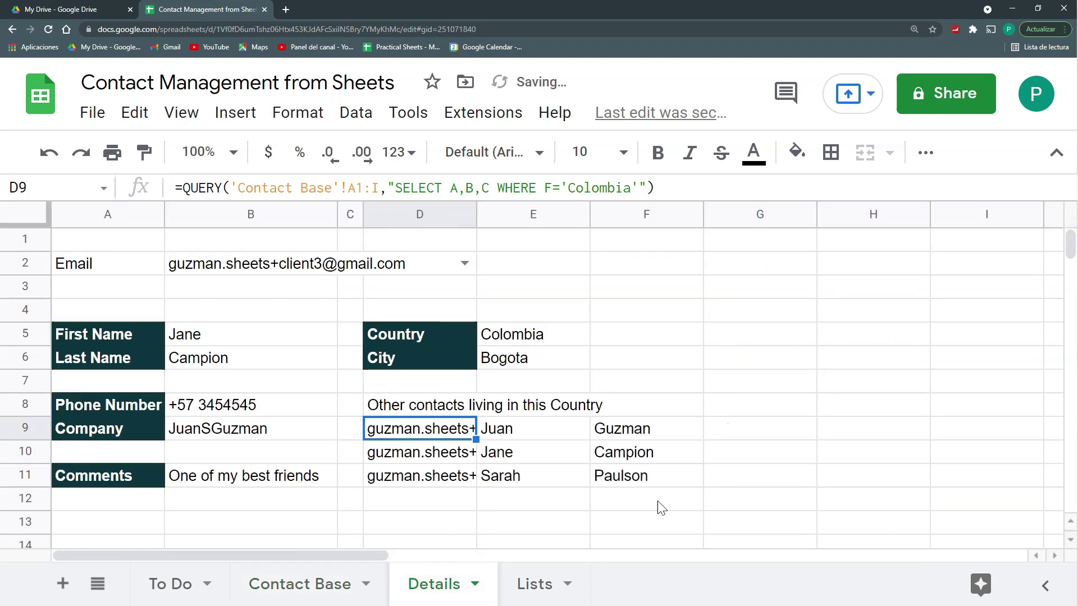
Step: Add a headers argument of 1 to the D9 query so Email, First Name, Last Name head the list
key("Return")
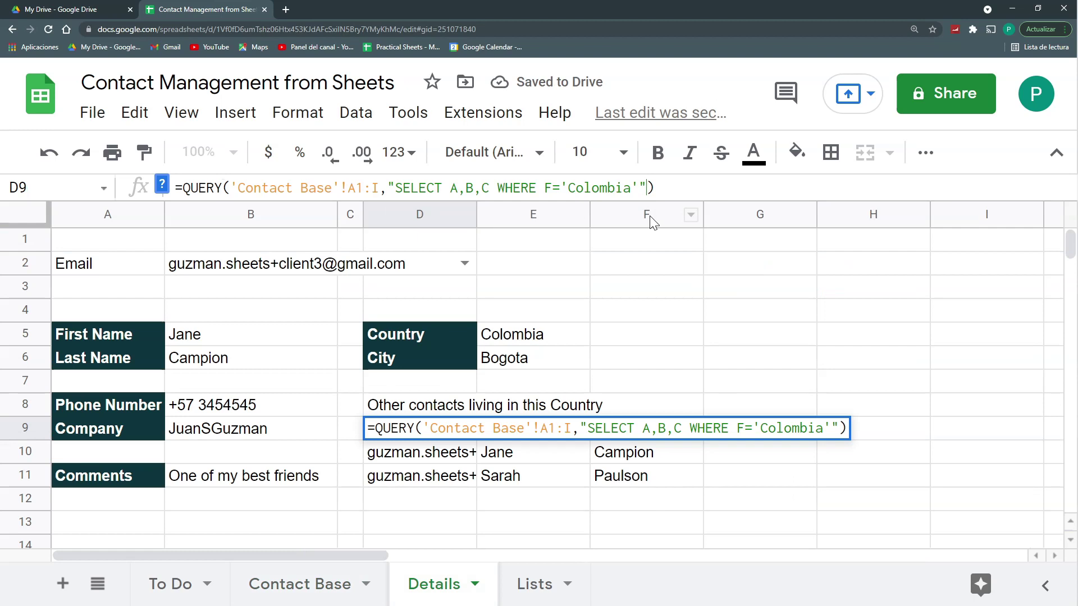
type(";1")
key("Return")
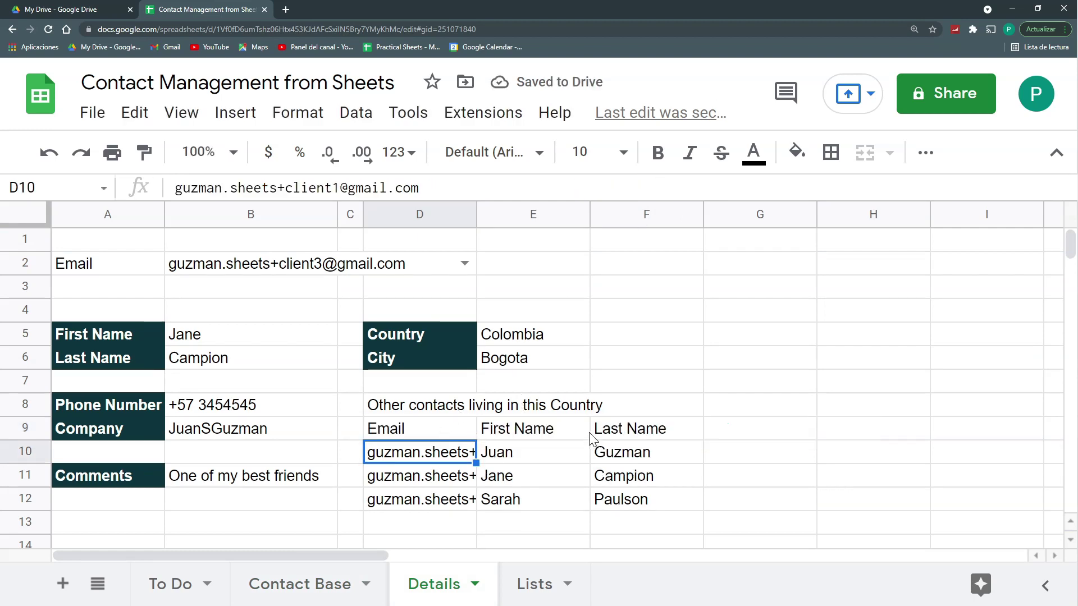
key("Up")
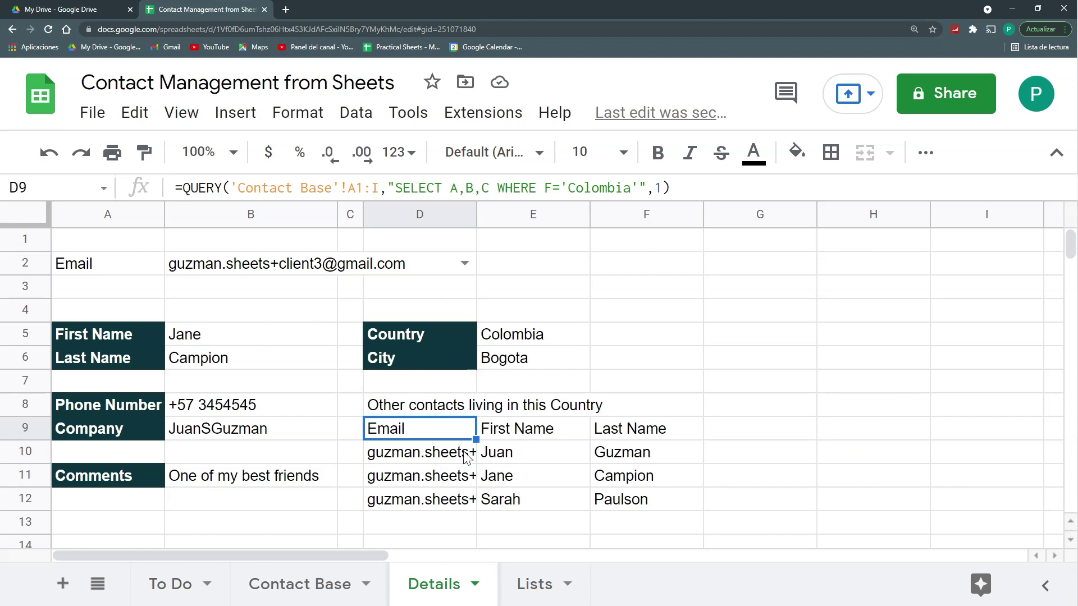
left_click(518, 340)
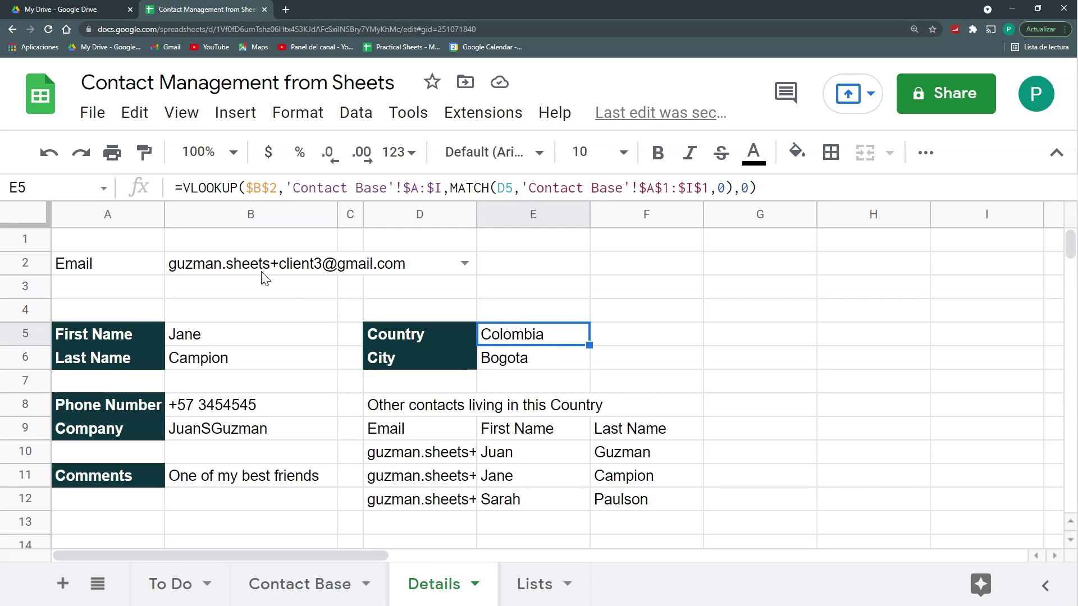
Step: On Contact Base, copy USA from F3 into F6, replacing Mexico
left_click(286, 602)
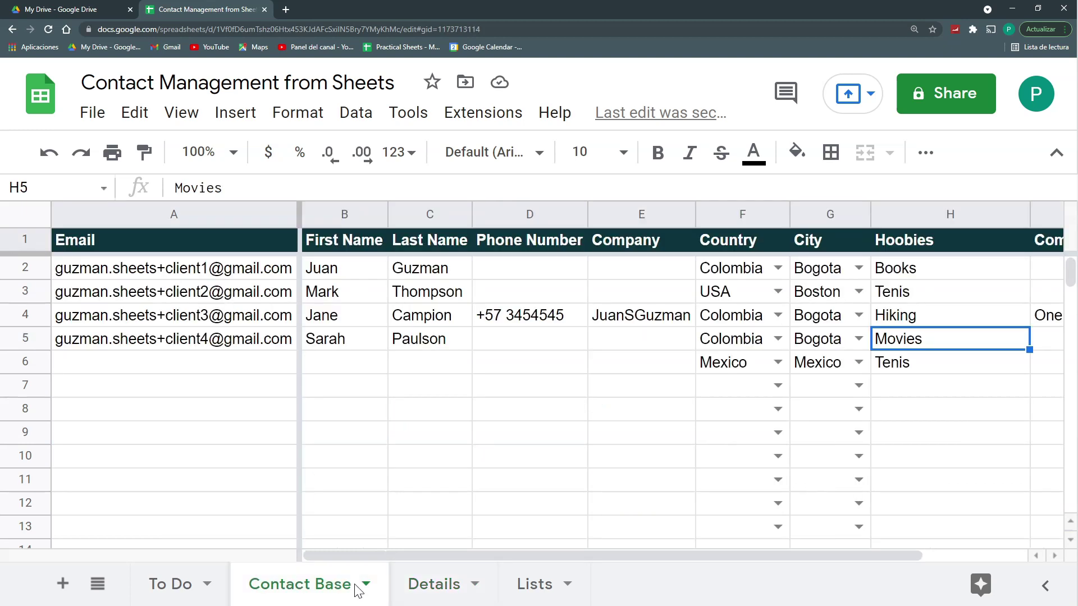
left_click(728, 298)
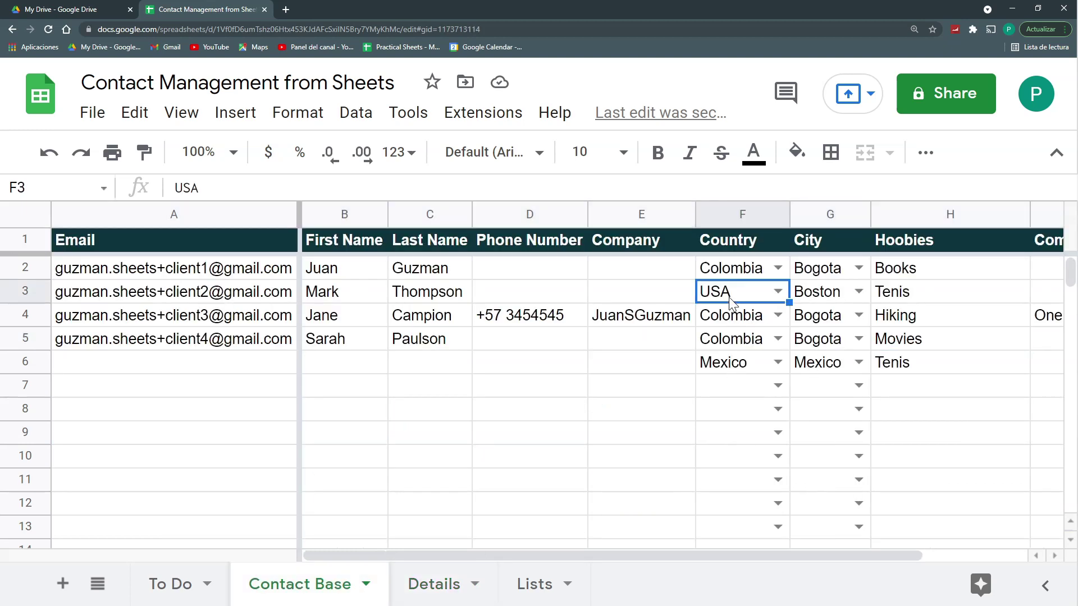
key("ctrl+c")
left_click(729, 364)
key("ctrl+v")
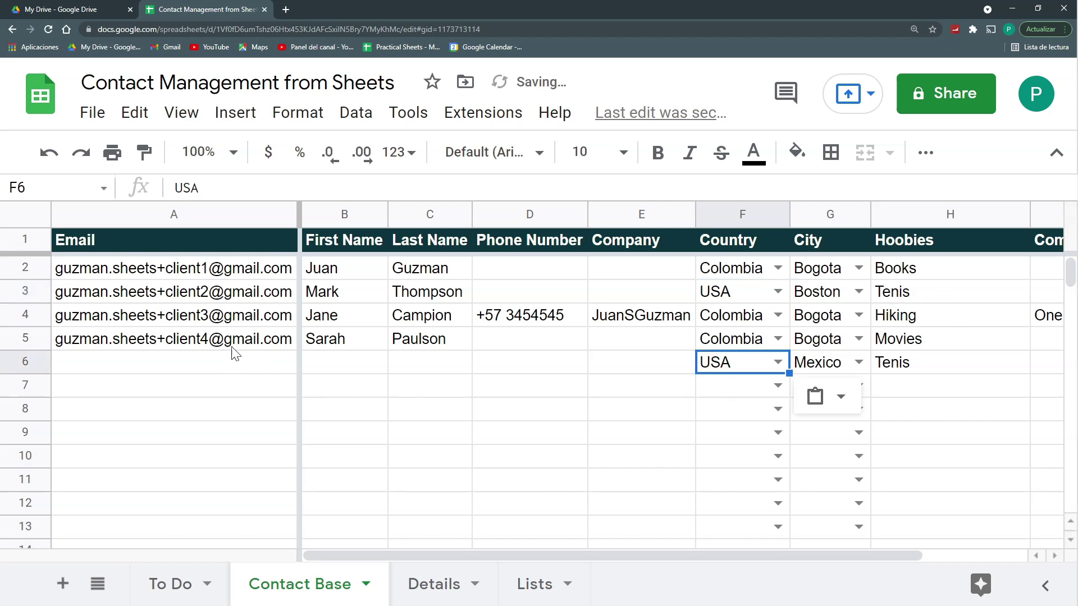
Step: Create the row 6 email by copying A5 and changing its 4 to 5
left_click(230, 341)
key("ctrl+c")
left_click(230, 365)
key("ctrl+v")
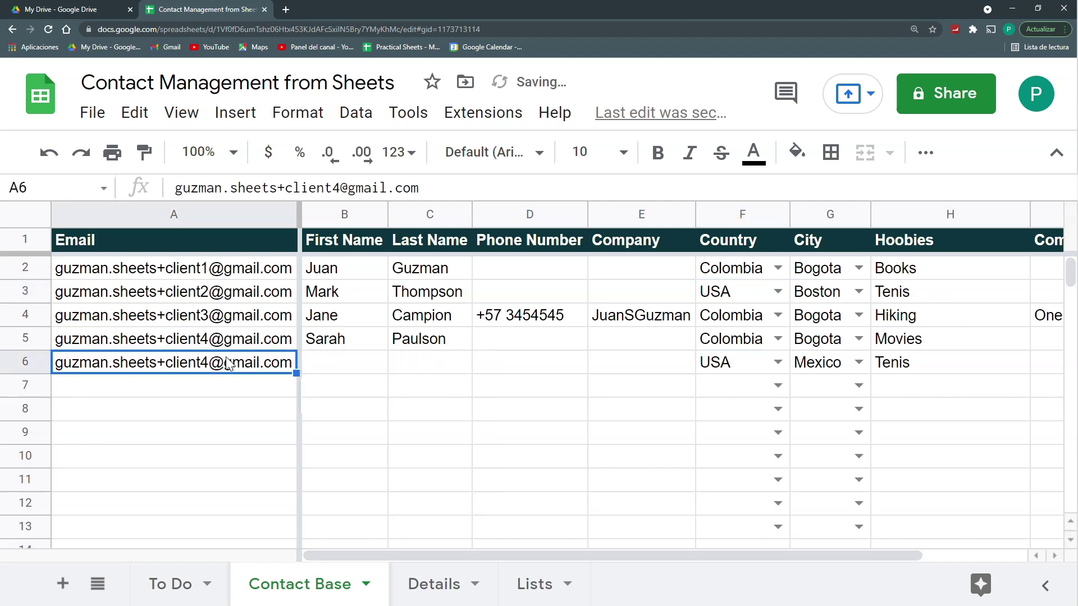
left_click_drag(340, 187, 331, 187)
type("5")
Step: Enter the new contact's first and last names in B6:C6, then return to Details
left_click(346, 368)
key("Tab")
key("Tab")
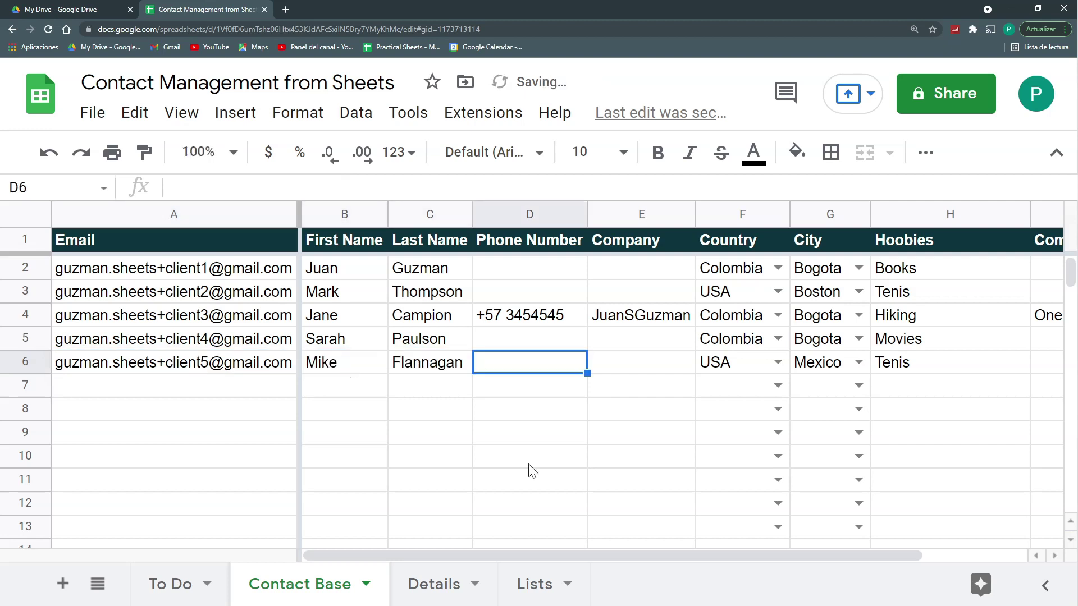
left_click(436, 585)
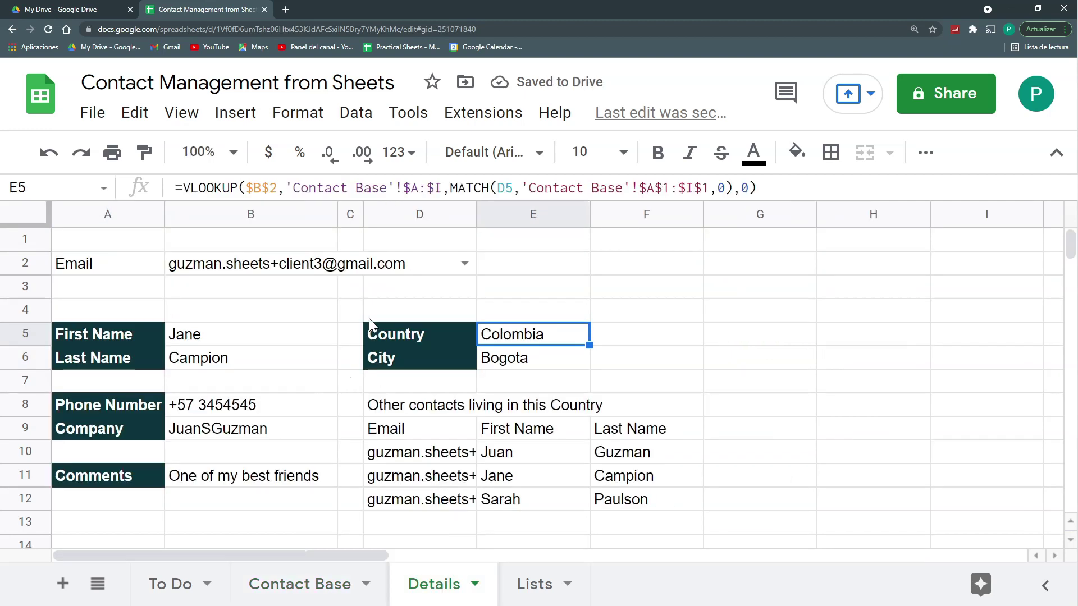
Step: Replace the hard-coded 'Colombia' in the D9 query with a quoted concatenation placeholder
left_click(438, 430)
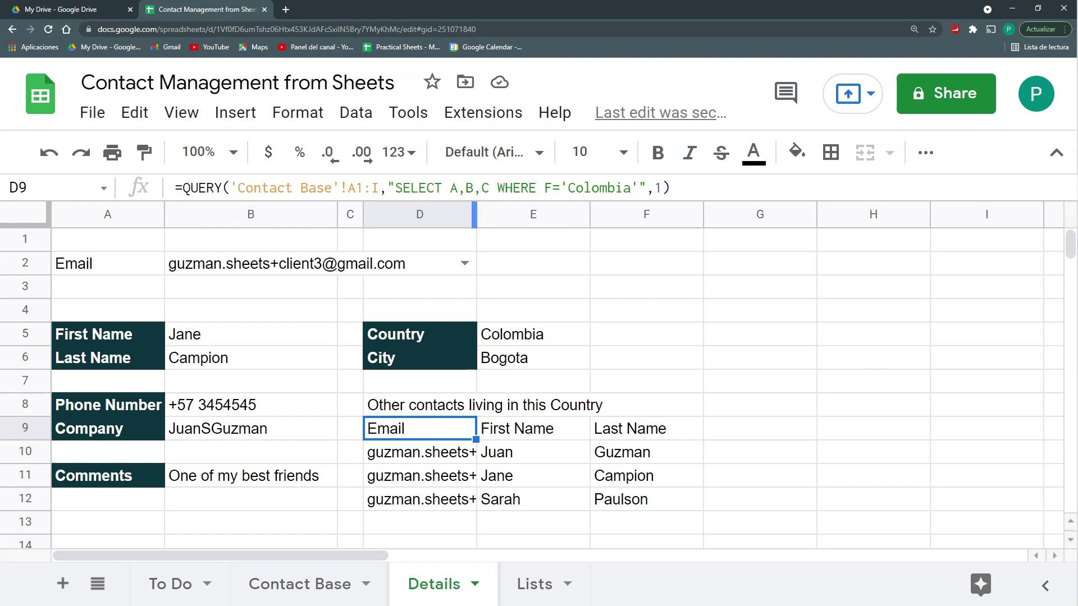
left_click_drag(490, 199, 494, 232)
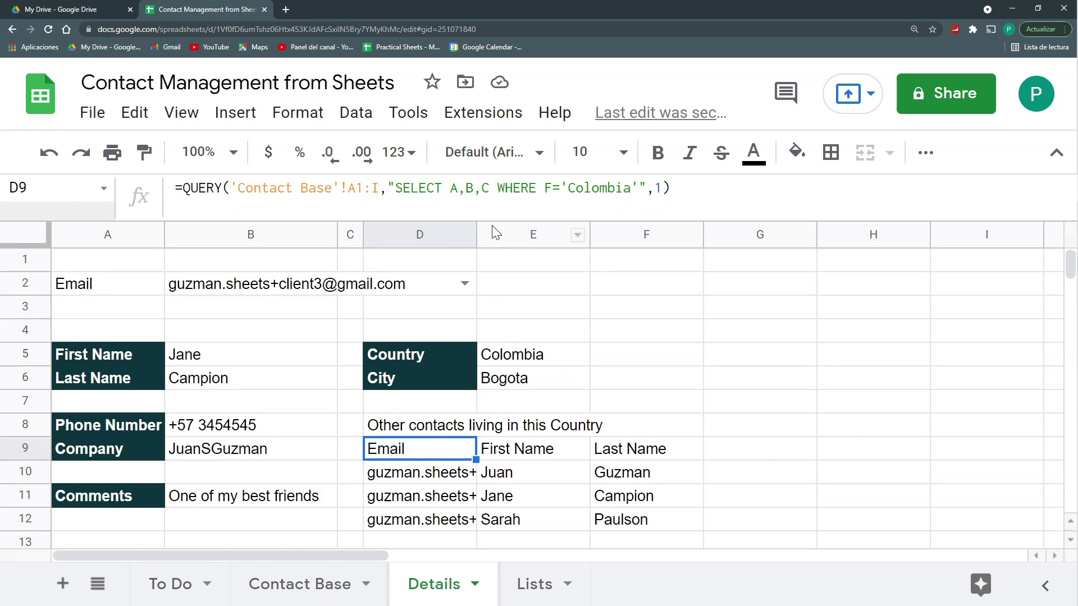
left_click(639, 188)
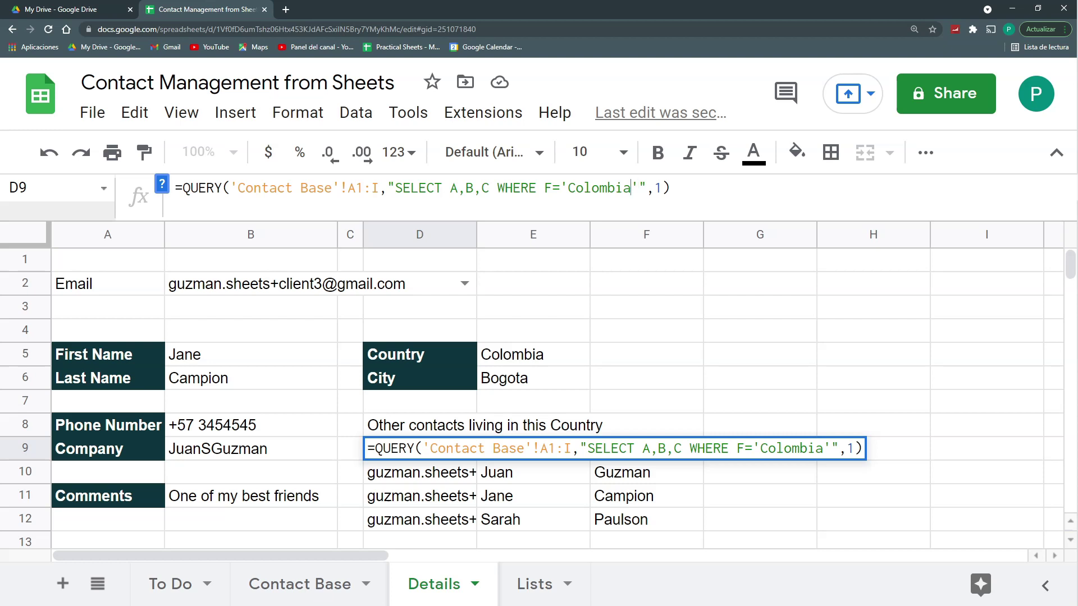
key("ctrl+shift+Left")
key("BackSpace")
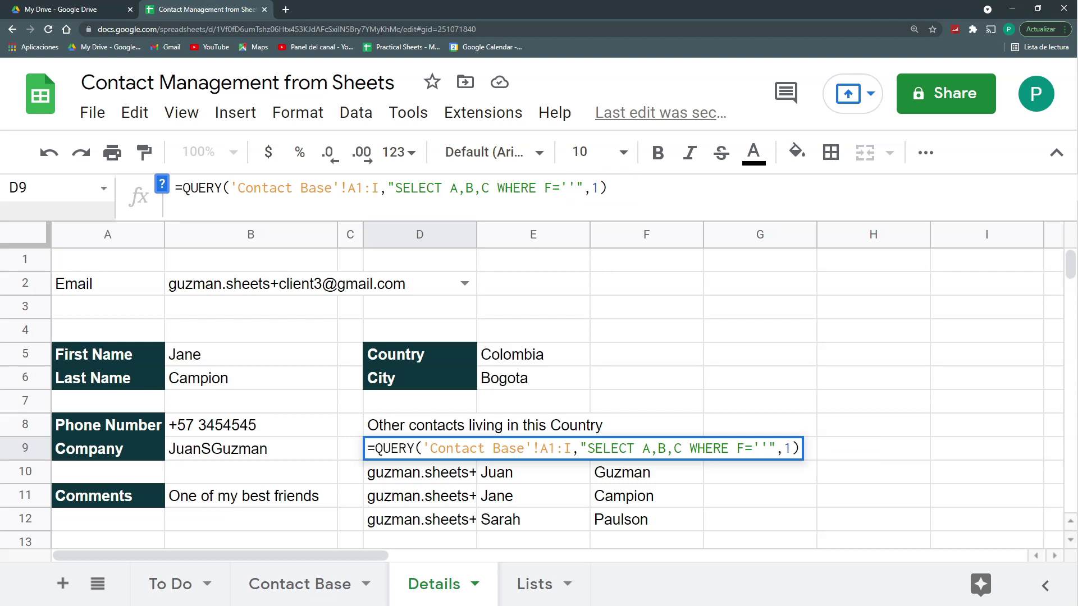
type("\"\"")
key("Left")
type("&")
key("BackSpace")
key("ctrl+shift+Left")
key("ctrl+shift+Left")
key("ctrl+shift+Left")
key("ctrl+shift+Left")
key("ctrl+shift+Left")
key("ctrl+shift+Left")
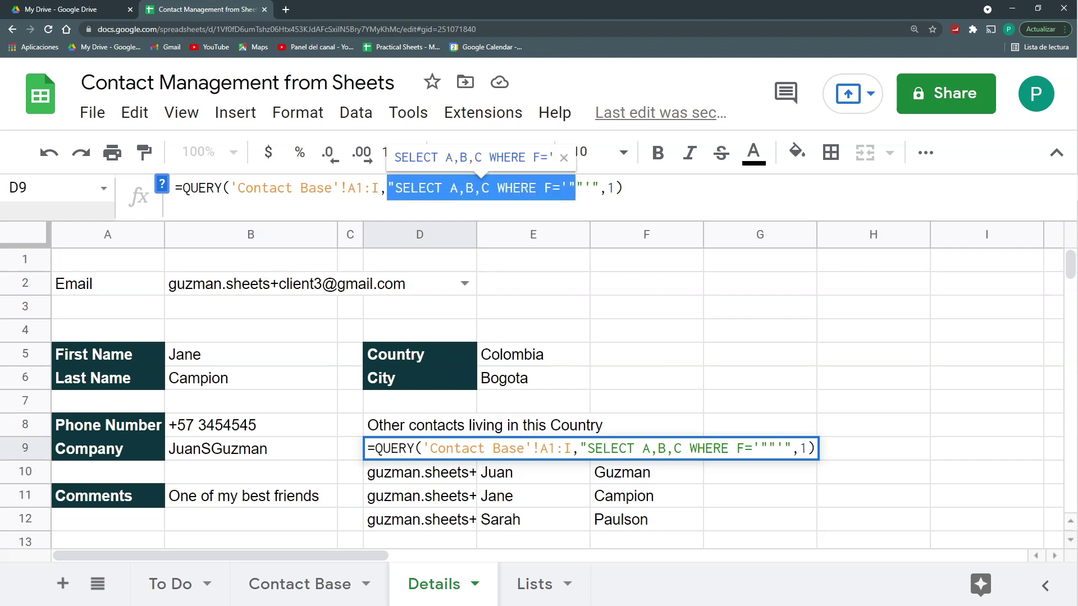
key("Right")
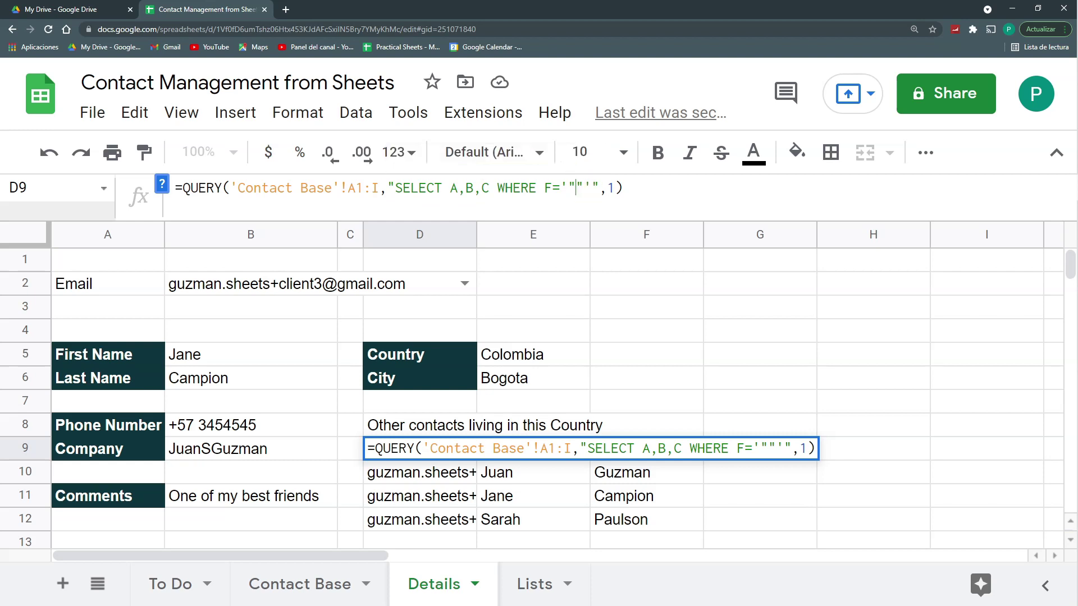
type("&")
key("Return")
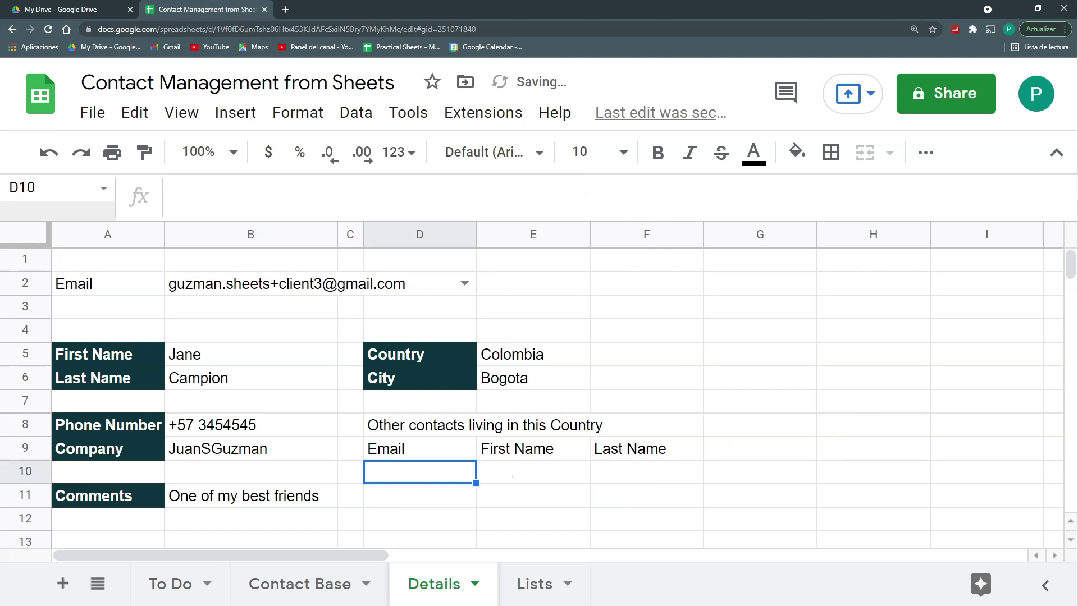
Step: Insert the E5 reference so the query filters WHERE F='"&E5&"'
left_click(449, 458)
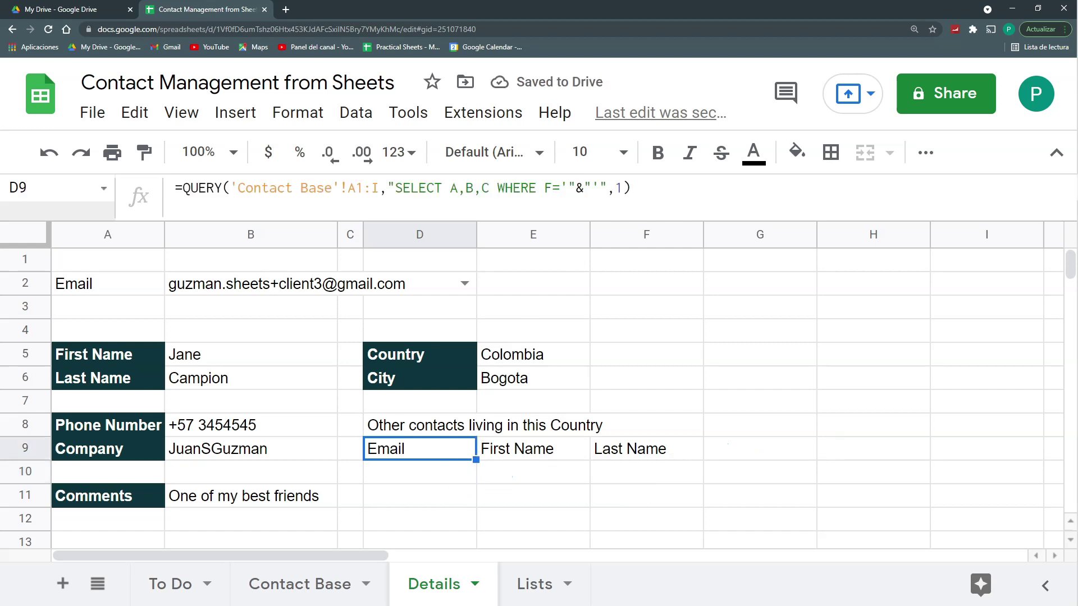
key("F2")
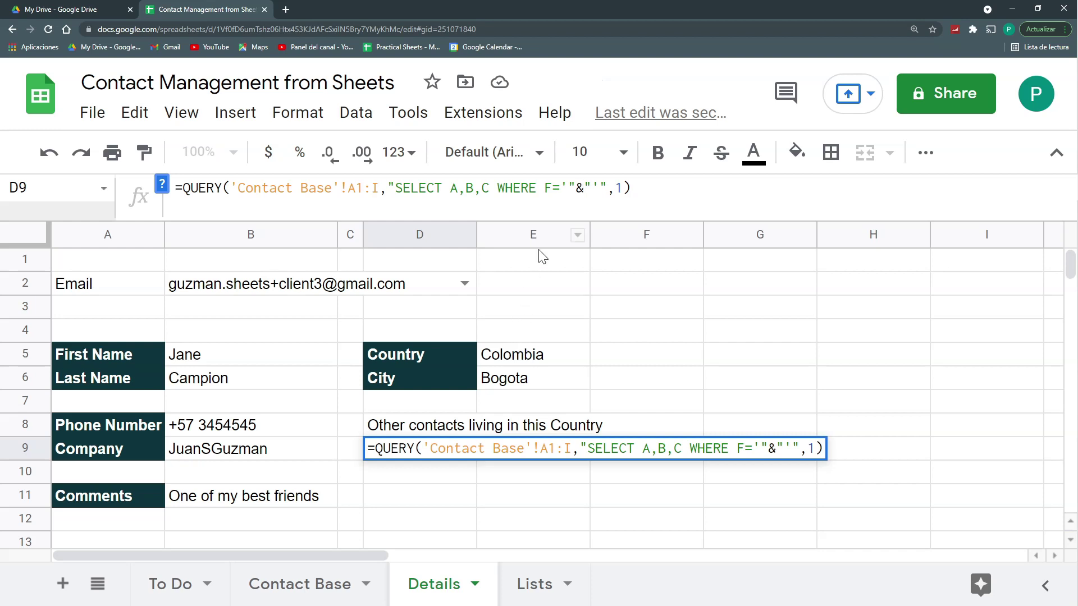
left_click(511, 358)
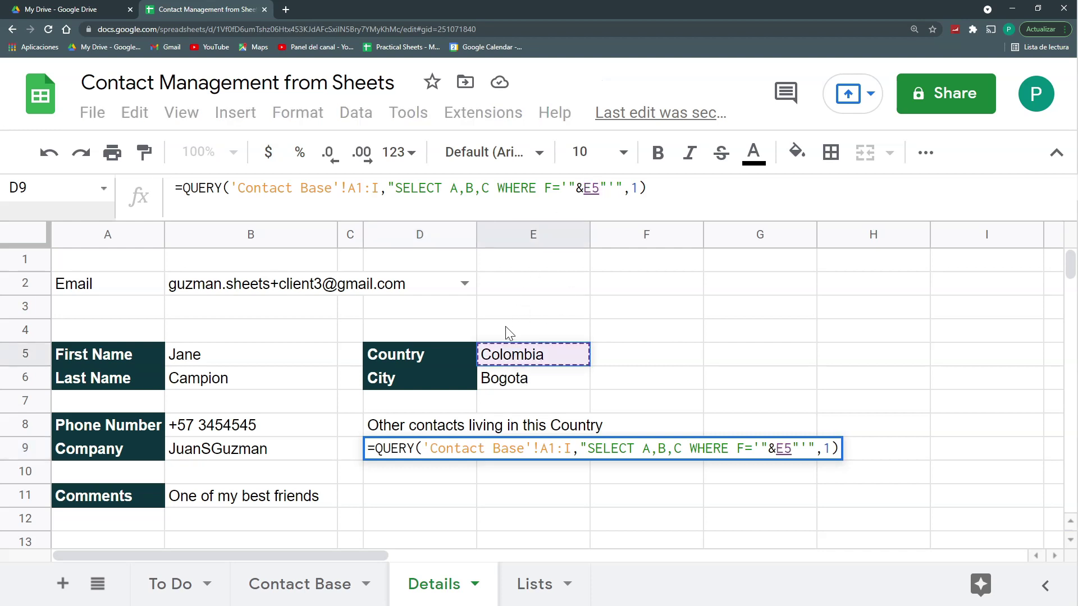
type("&")
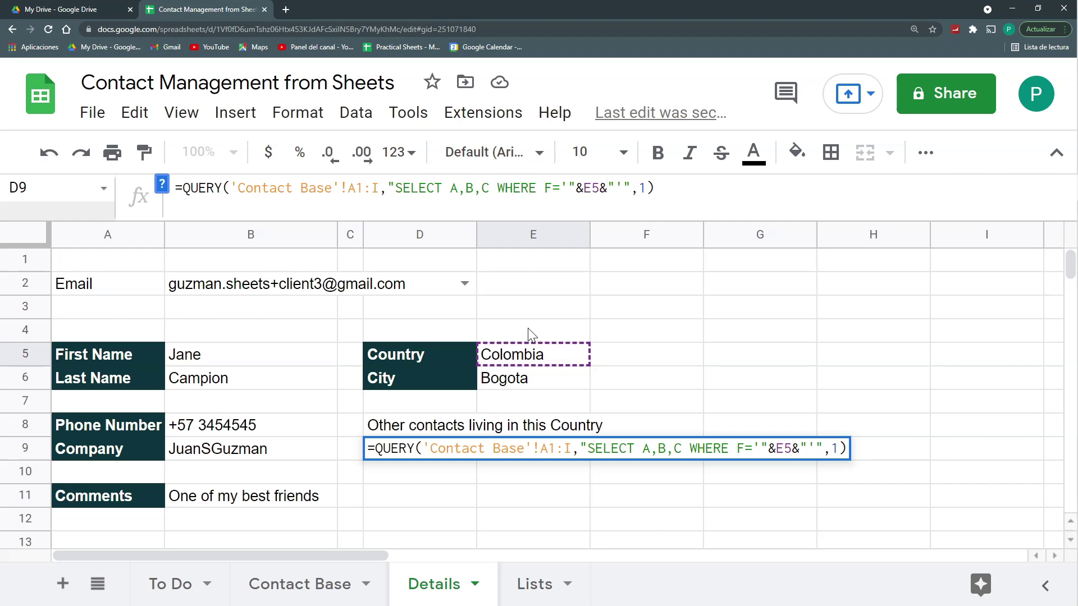
key("Return")
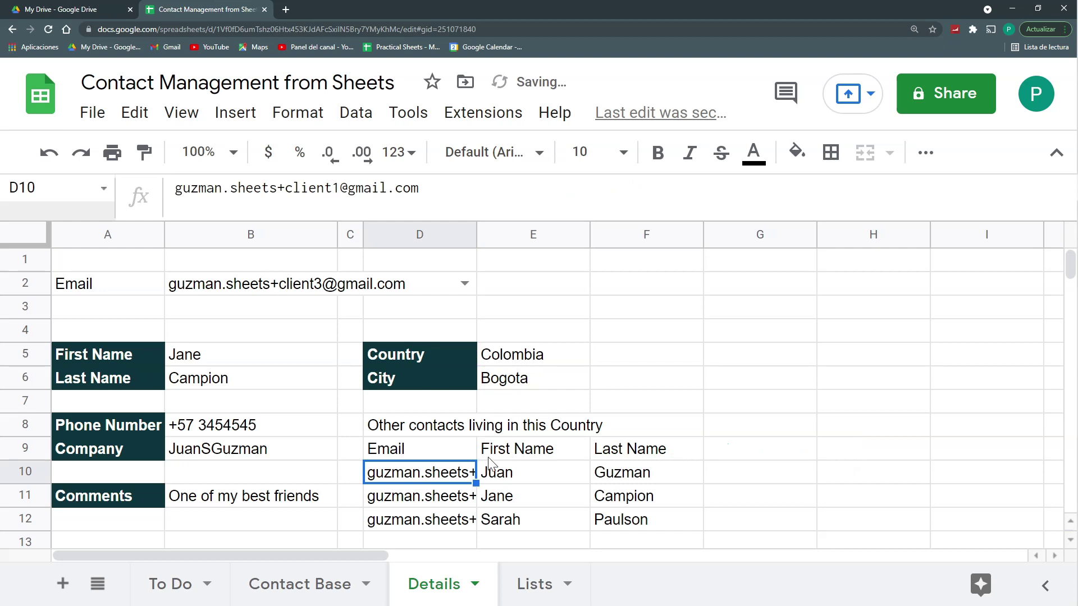
Step: Choose the first client's email in B2 and widen column D to fit full emails
left_click(464, 285)
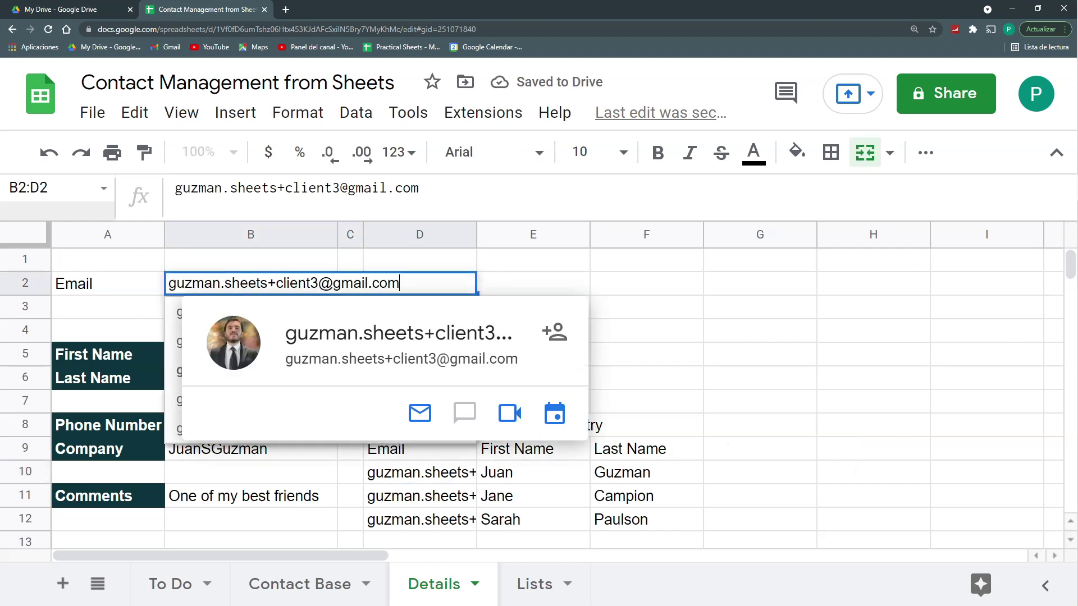
left_click(492, 267)
left_click(469, 282)
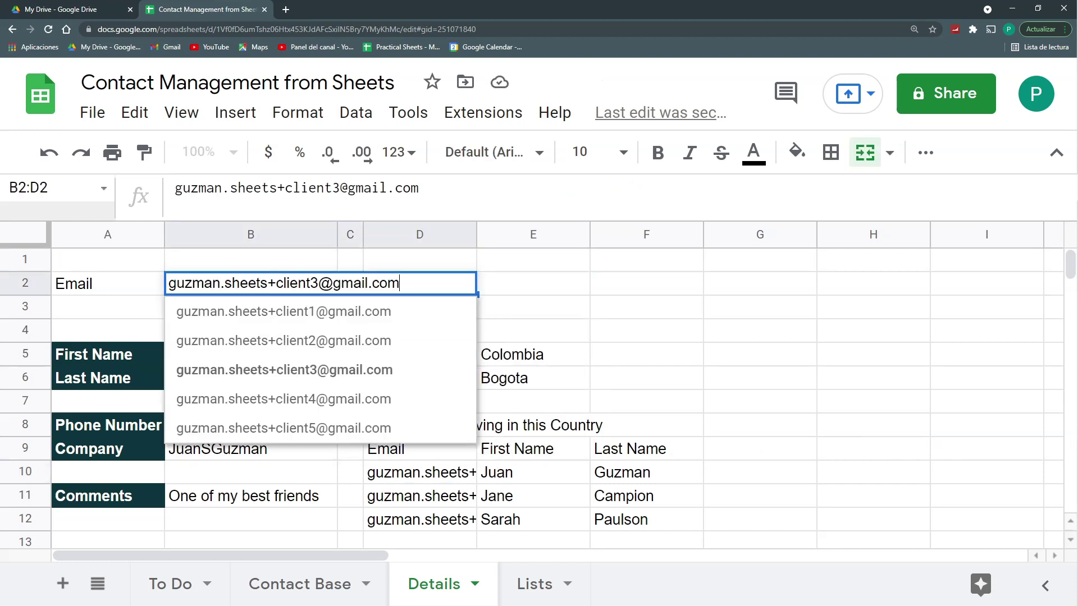
left_click(352, 319)
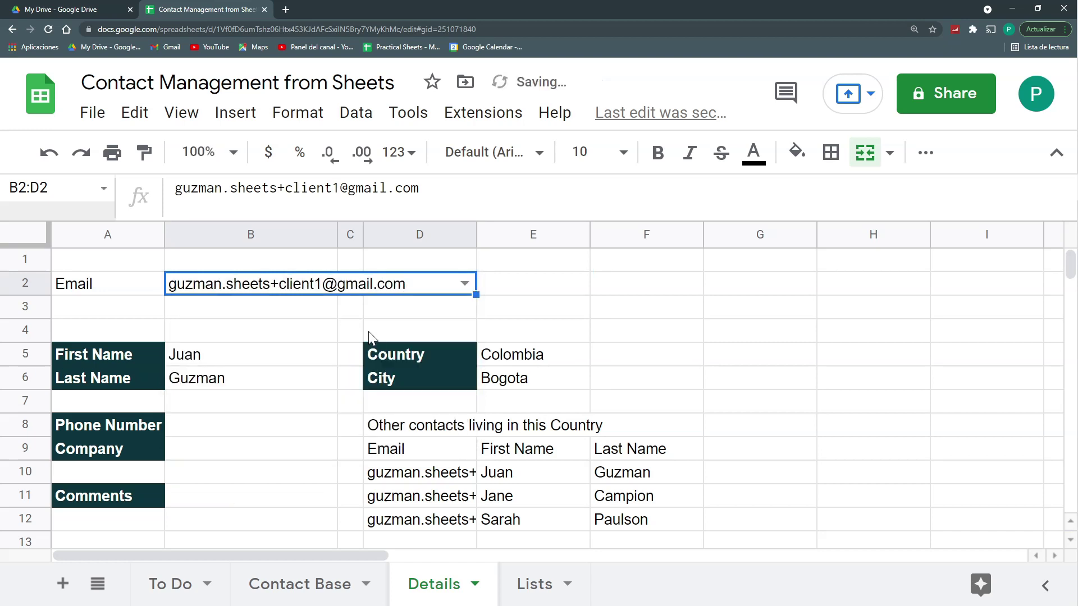
left_click_drag(477, 234, 609, 241)
Step: Pick the second client, who lives in USA, and check the two USA contacts listed
left_click(596, 284)
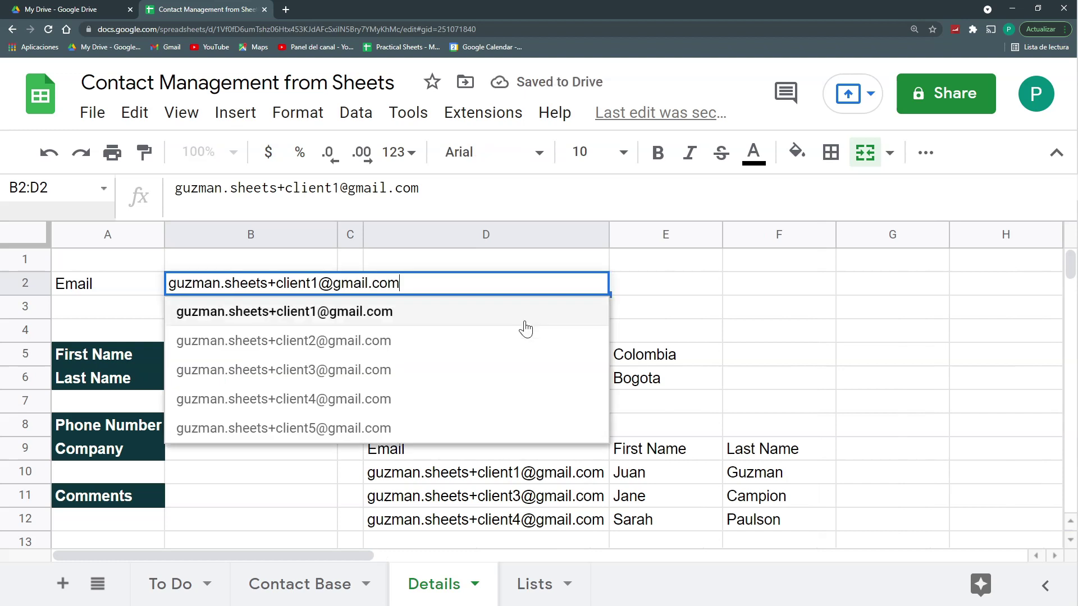
left_click(478, 342)
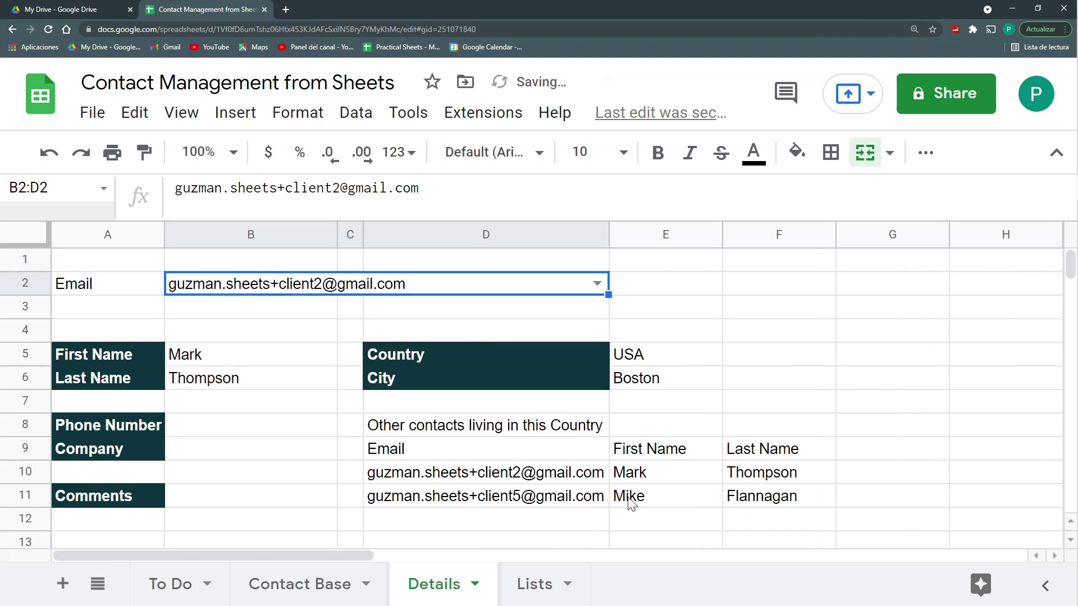
left_click(590, 479)
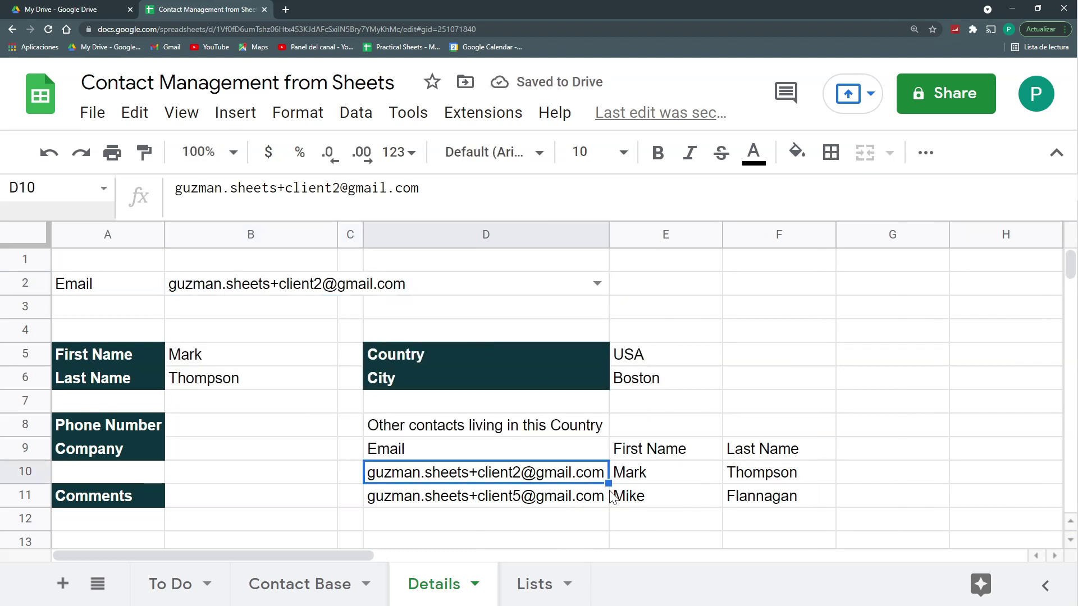
mouse_move(581, 482)
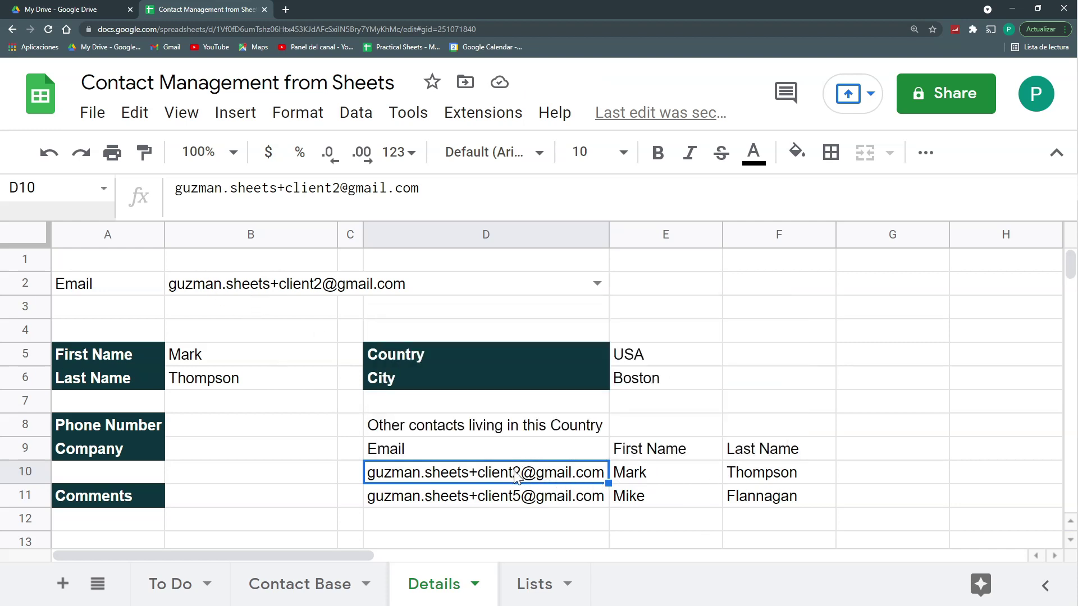
left_click_drag(272, 362, 272, 381)
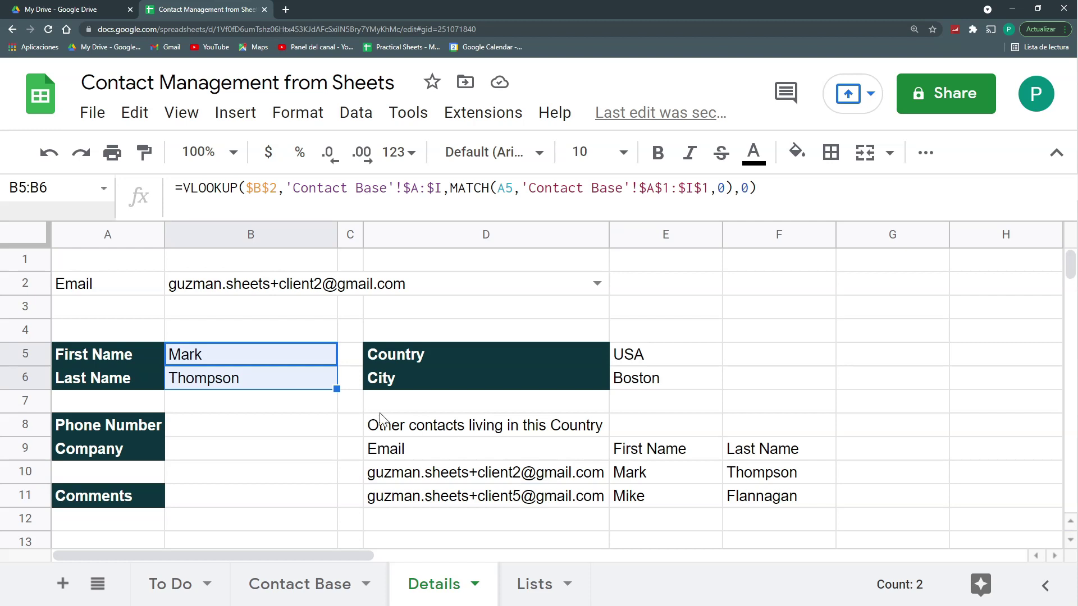
left_click_drag(554, 471, 764, 472)
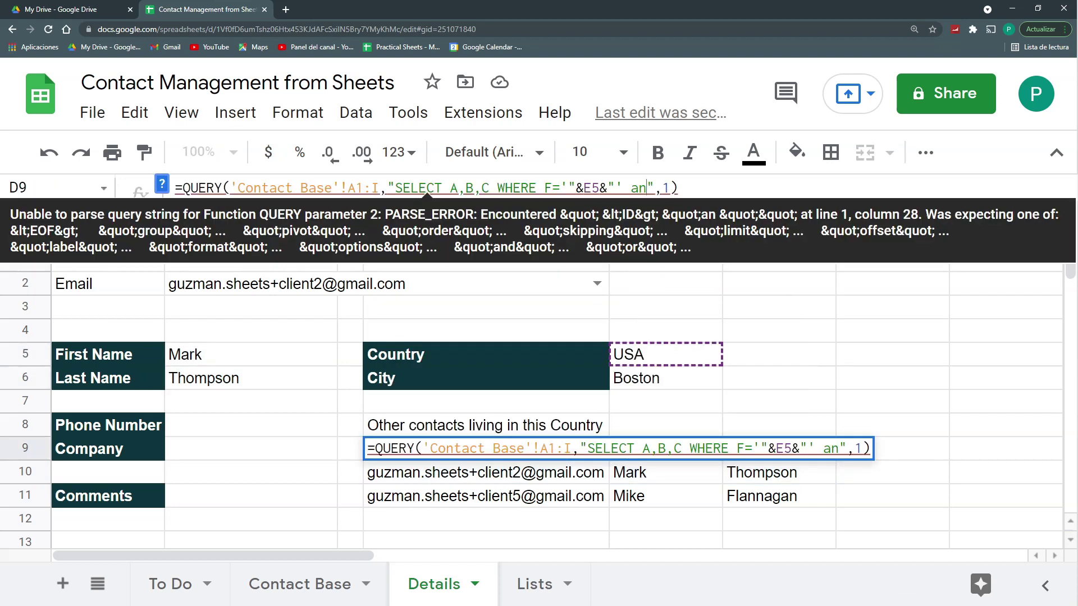
Step: Add AND A !='"&B2&"' to the D9 query to exclude the chosen contact
key("ctrl+shift+Left")
type("AND")
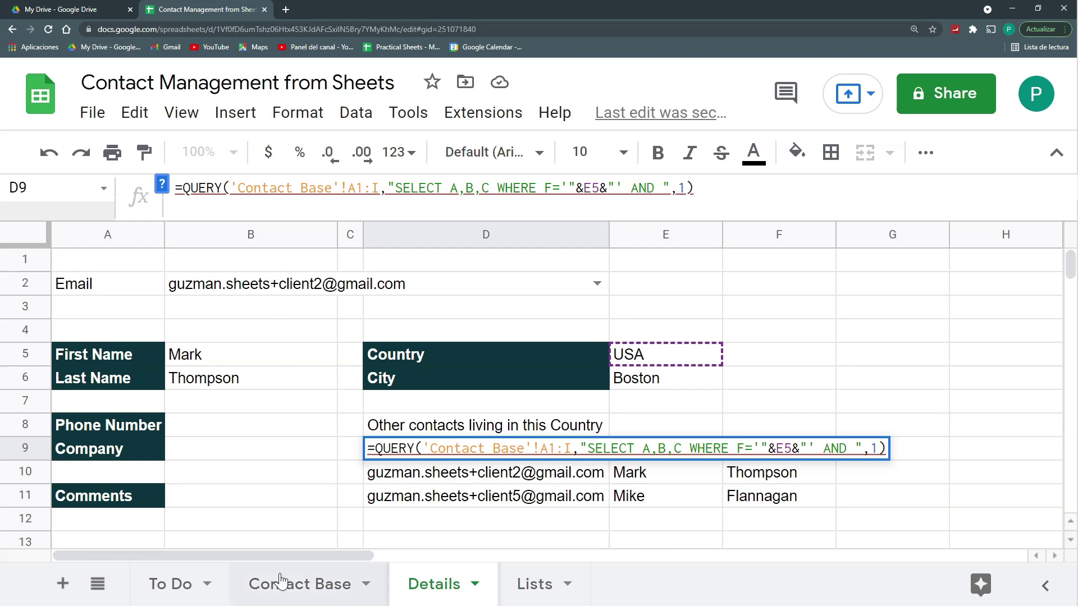
left_click(289, 596)
left_click(416, 589)
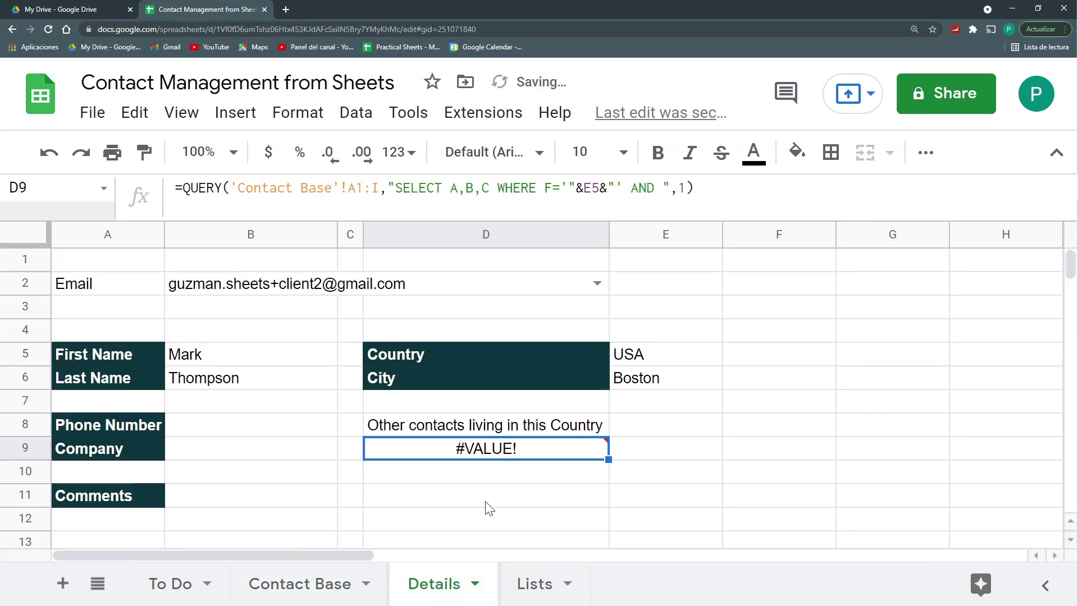
type("A")
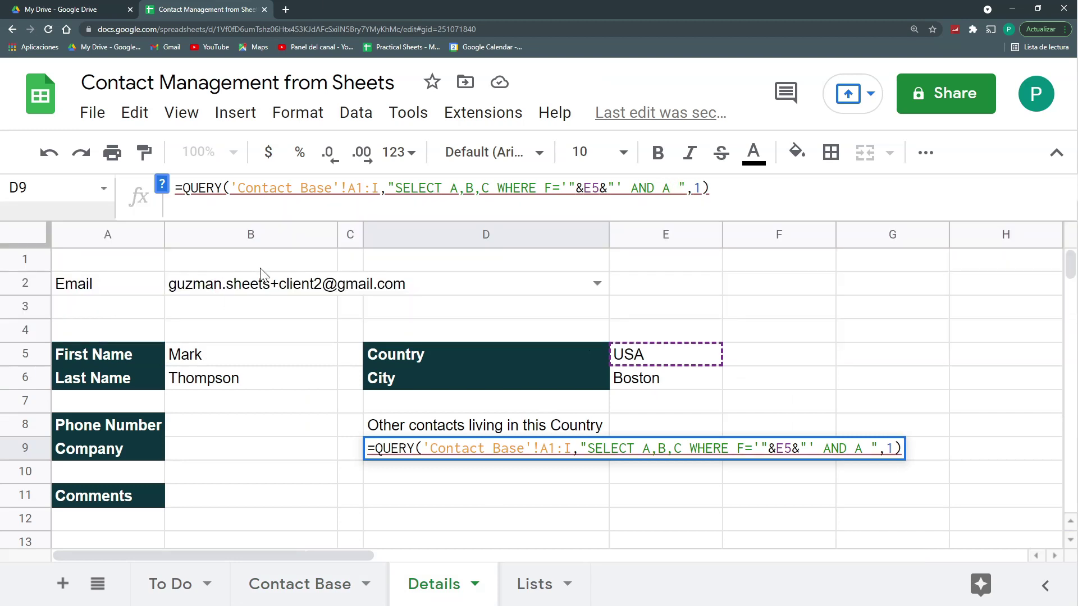
mouse_move(303, 285)
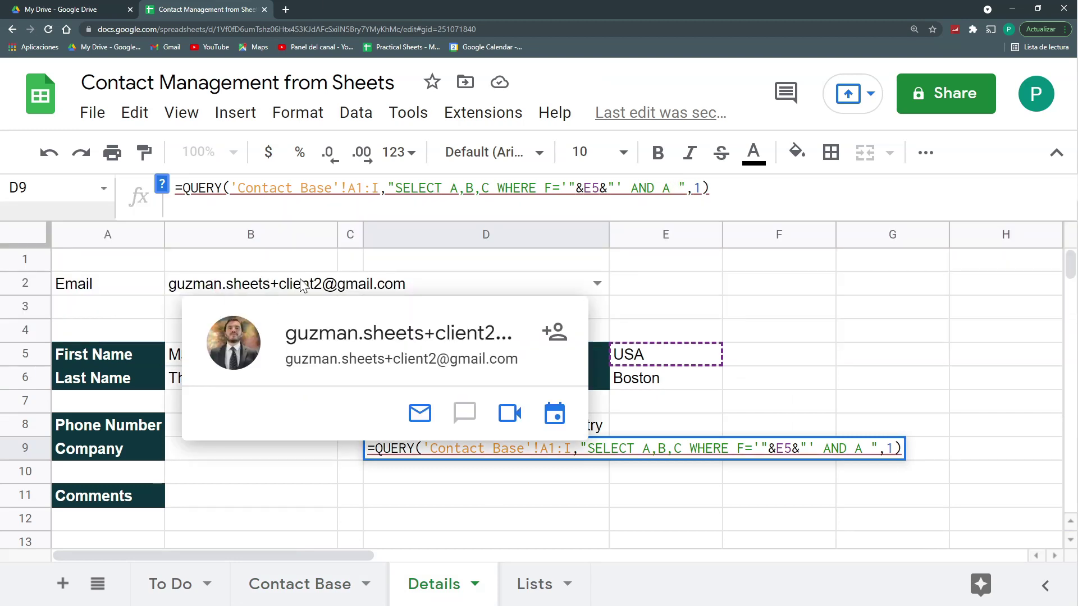
type("!=")
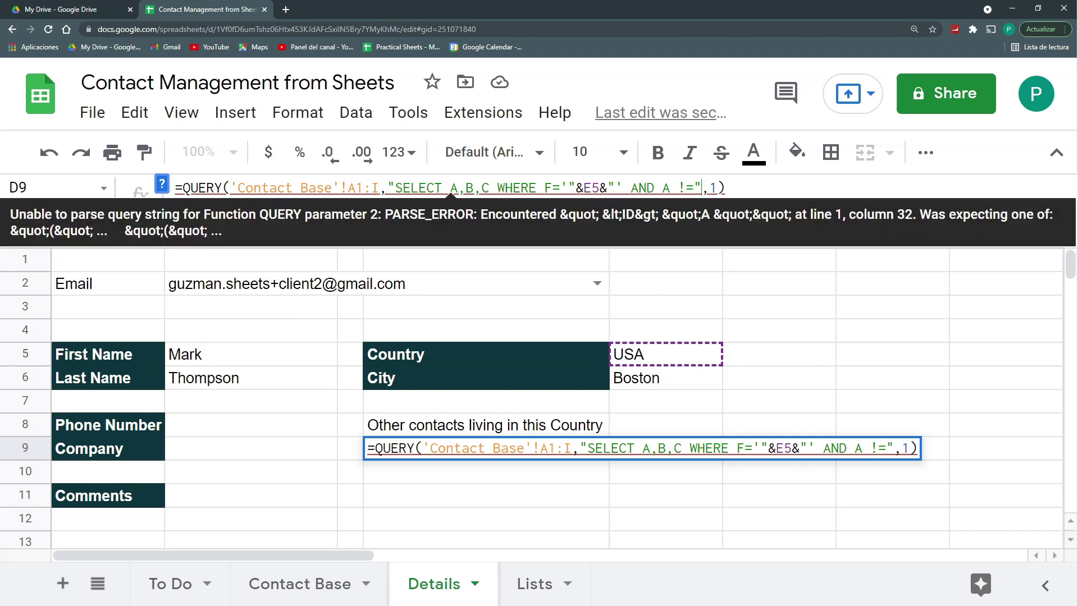
type("&")
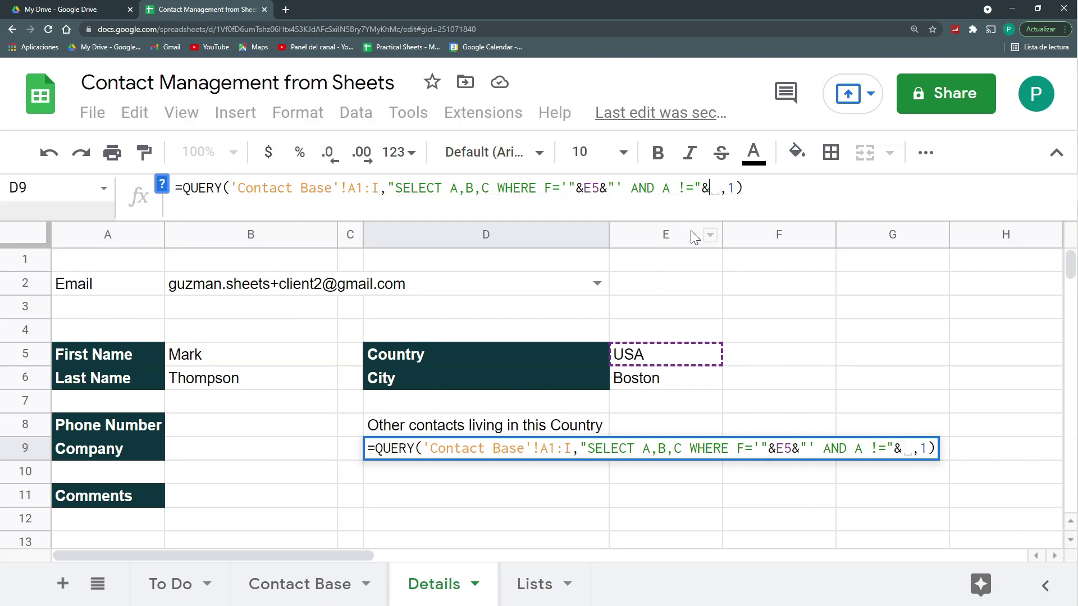
left_click(285, 287)
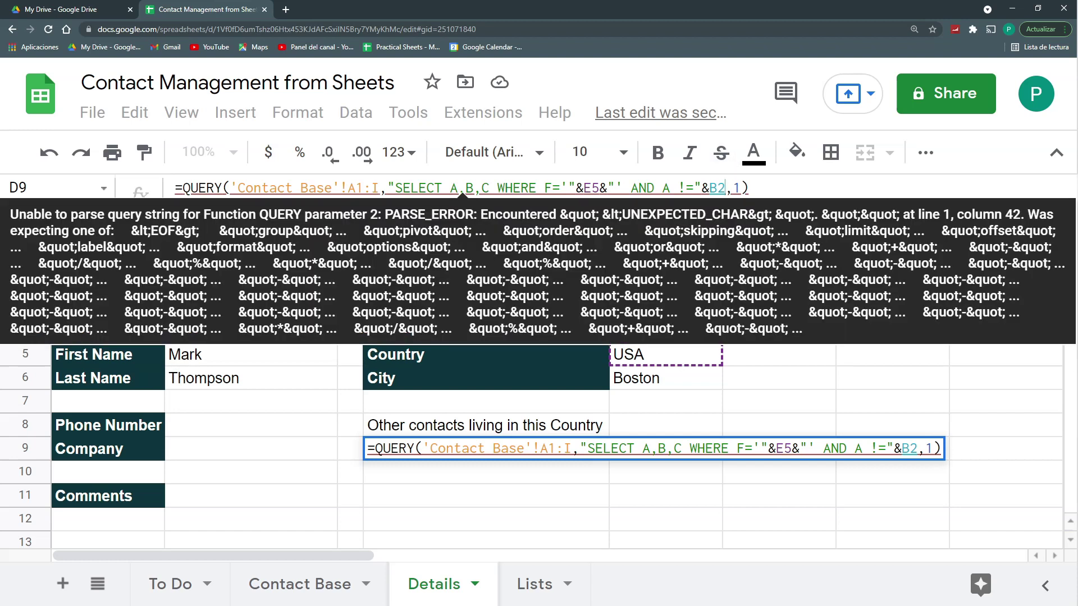
type("'\"")
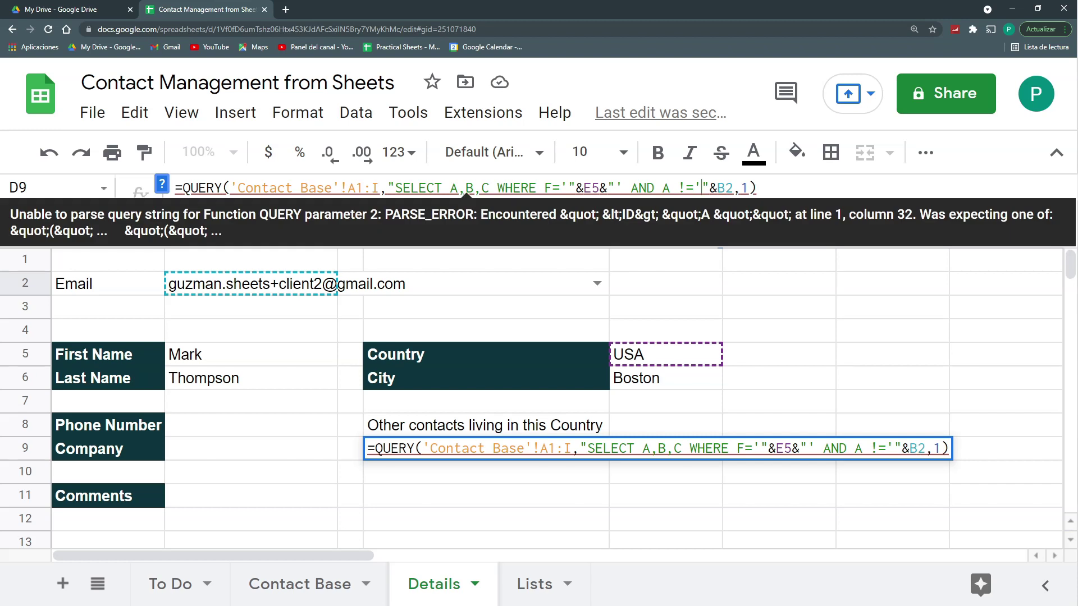
type("&B2&")
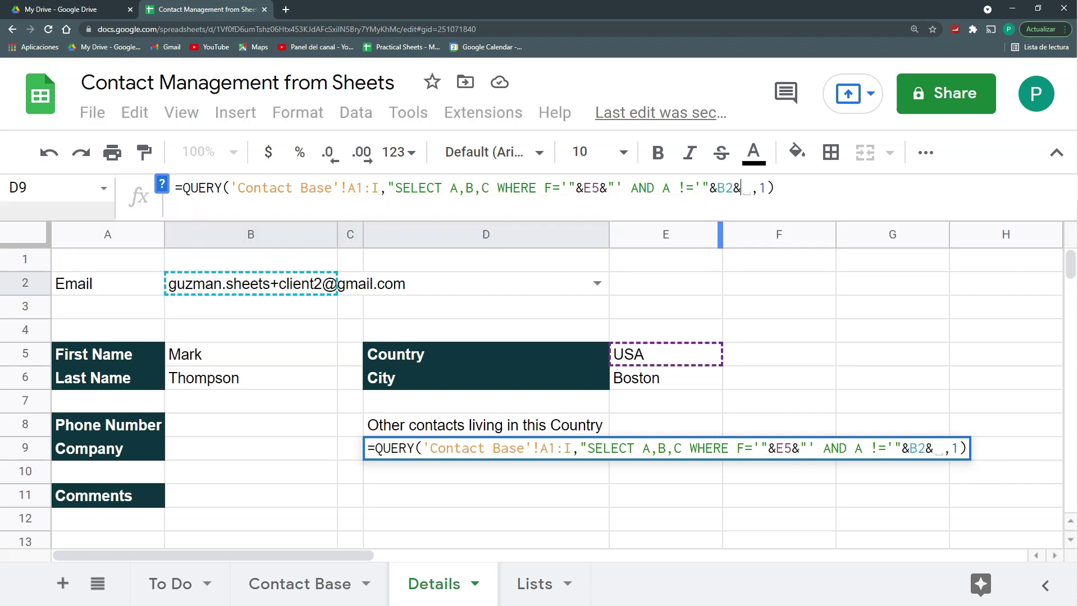
type("\"'\"")
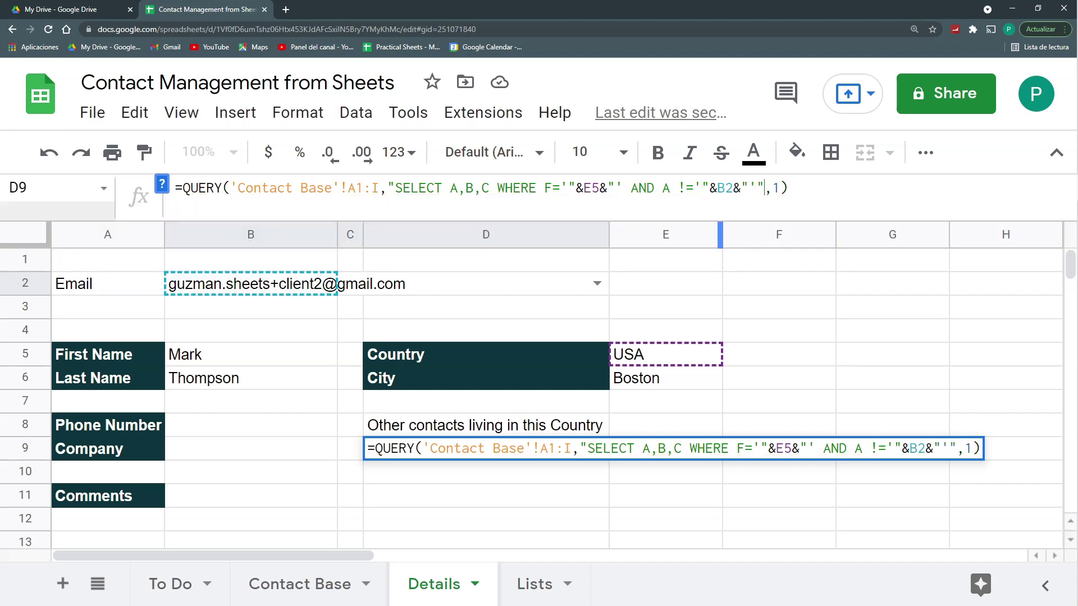
key("Return")
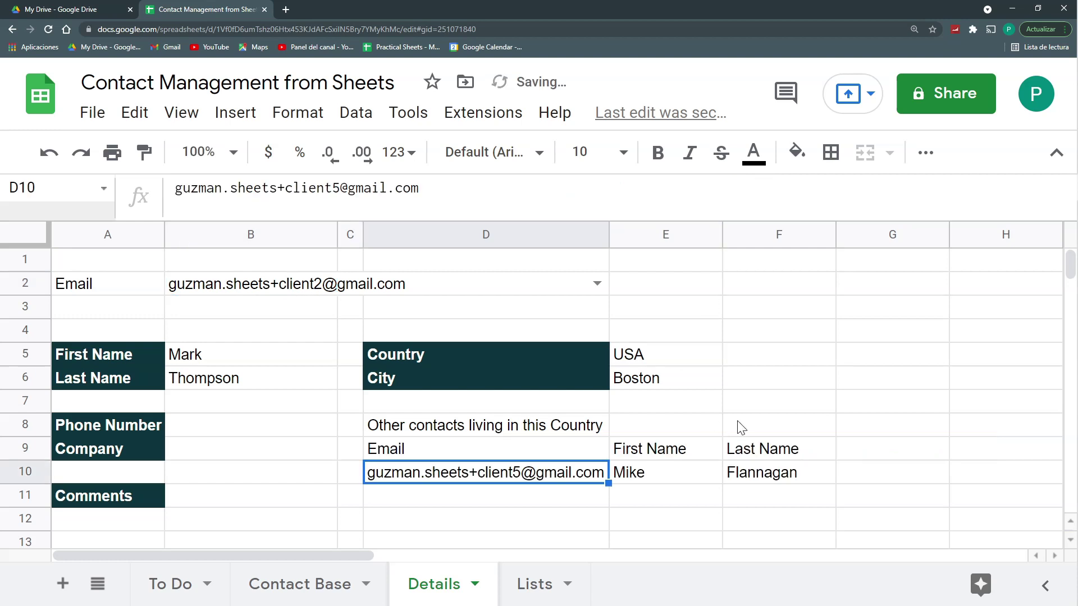
Step: Choose another USA contact in B2 and check the looked-up names and result row
left_click_drag(264, 355, 253, 379)
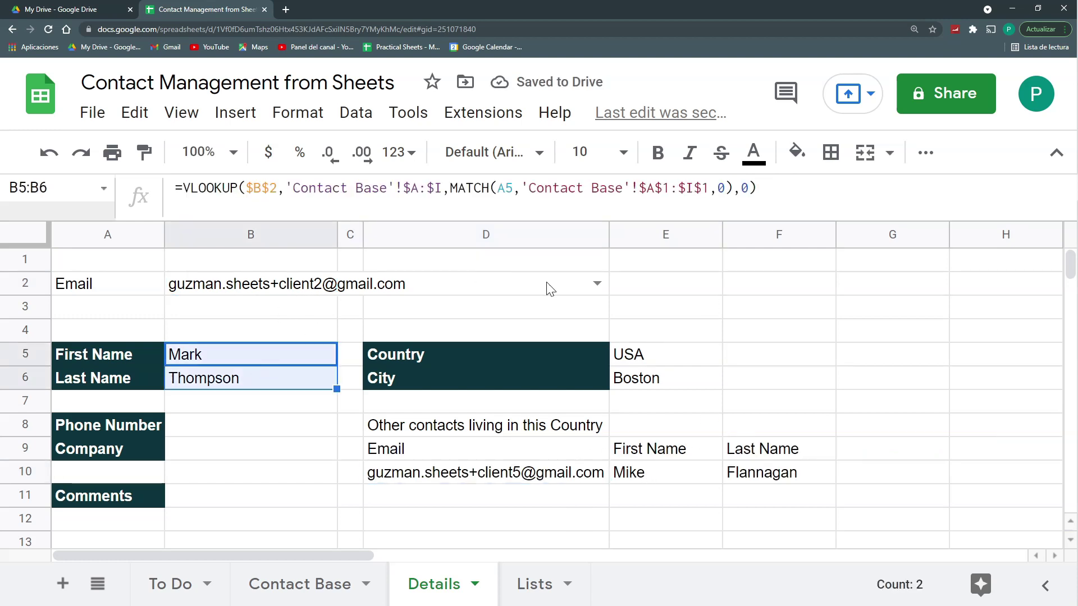
left_click(597, 284)
left_click(388, 432)
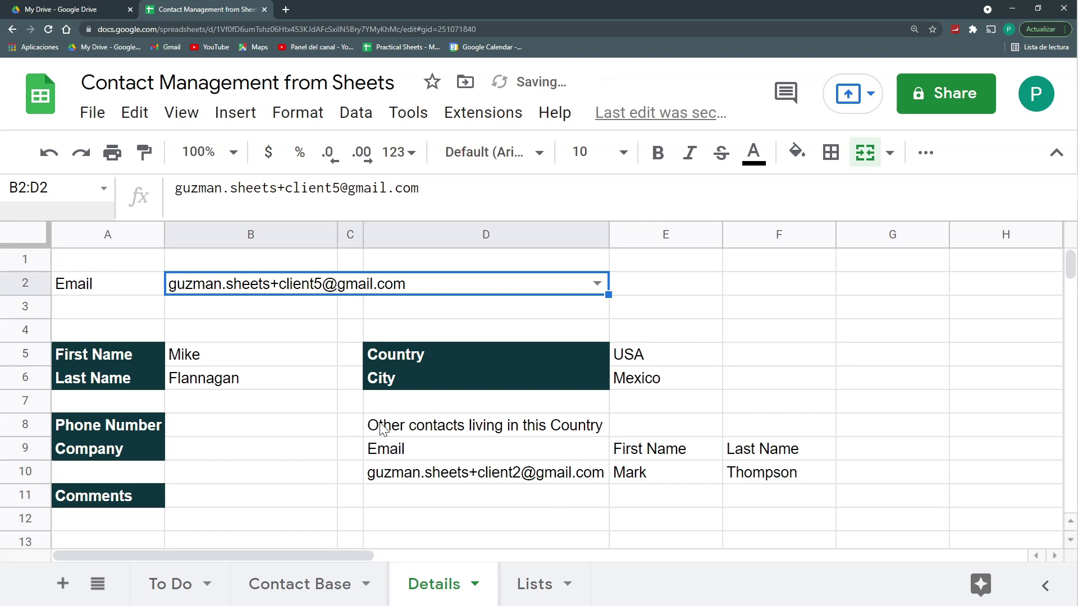
left_click_drag(235, 358, 239, 379)
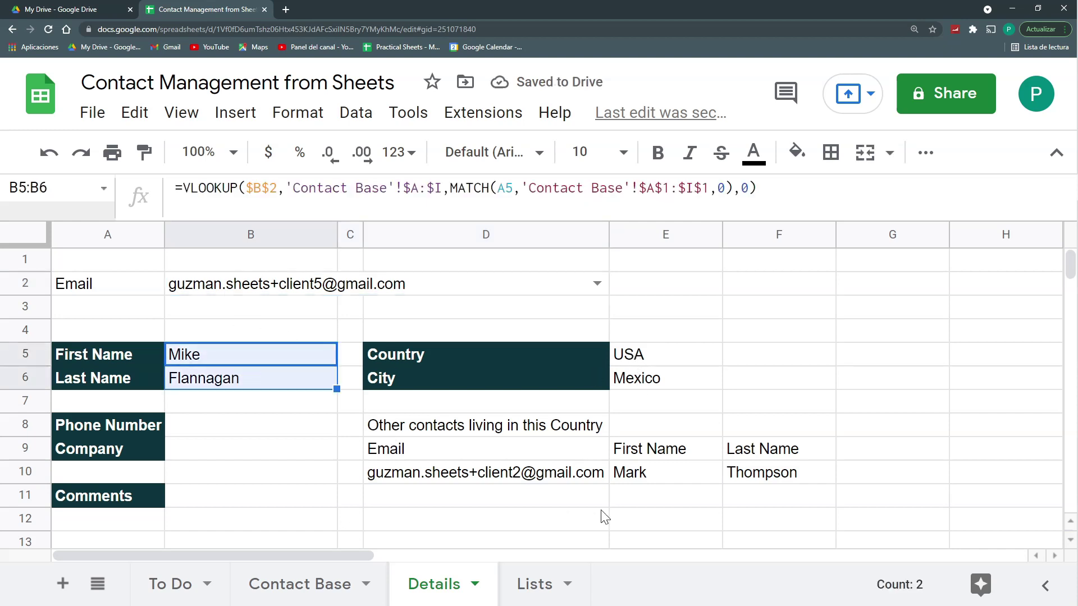
left_click_drag(550, 477, 755, 469)
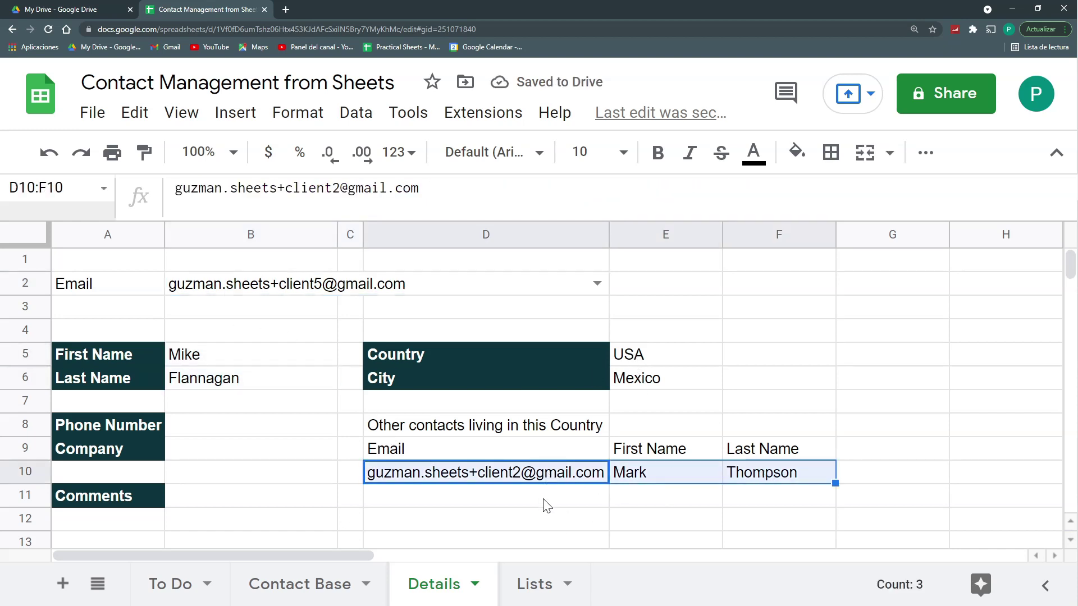
Step: Choose client3, living in Bogota, Colombia, and confirm two other Colombian contacts appear
left_click(597, 283)
left_click(386, 376)
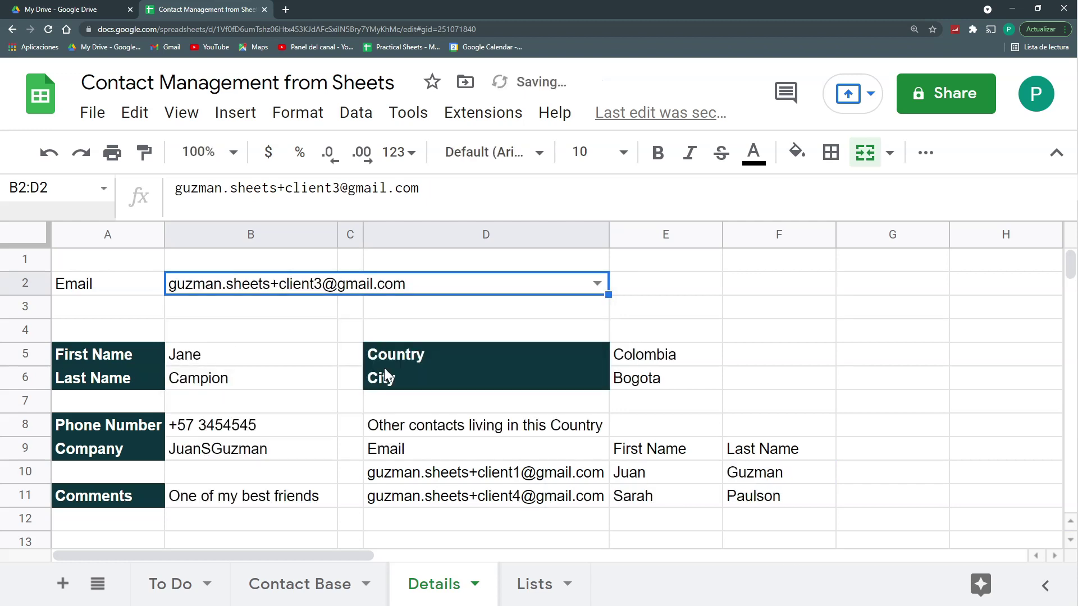
left_click_drag(247, 359, 248, 379)
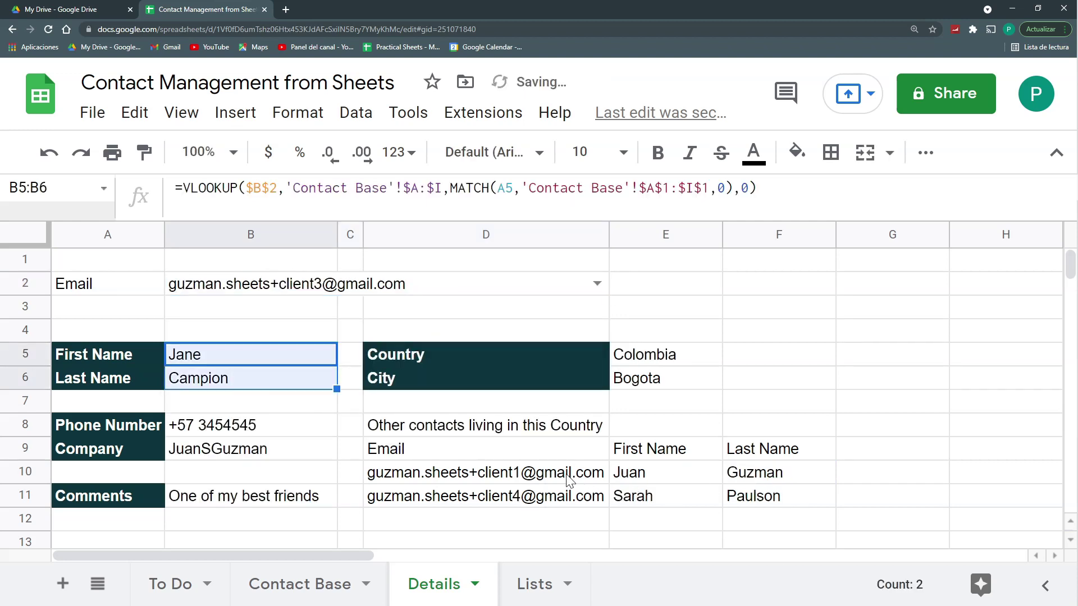
left_click_drag(567, 473, 823, 505)
left_click(660, 362)
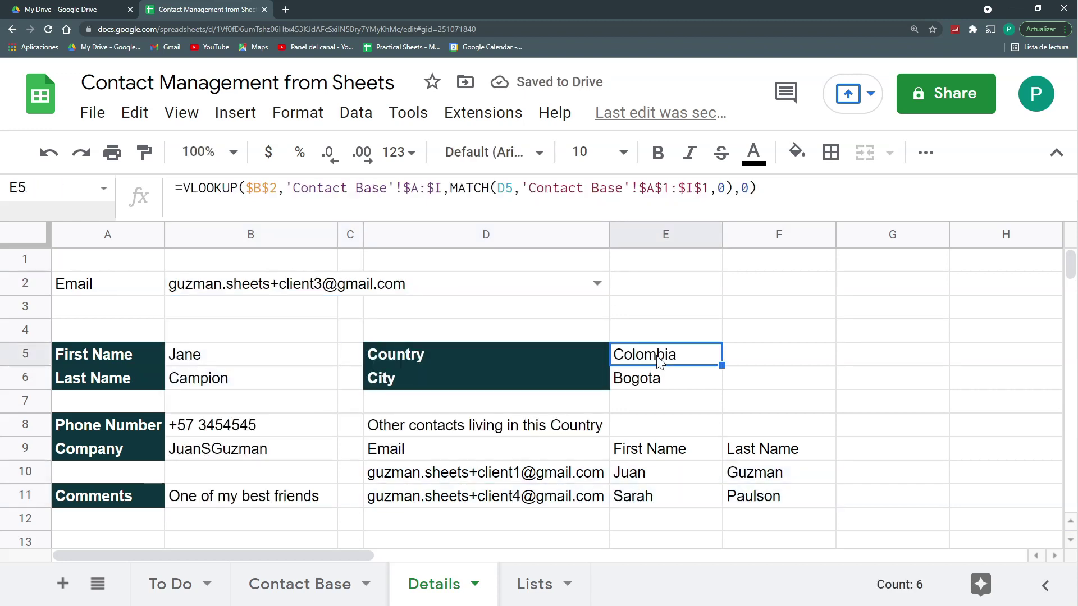
left_click(575, 429)
left_click_drag(574, 427, 753, 425)
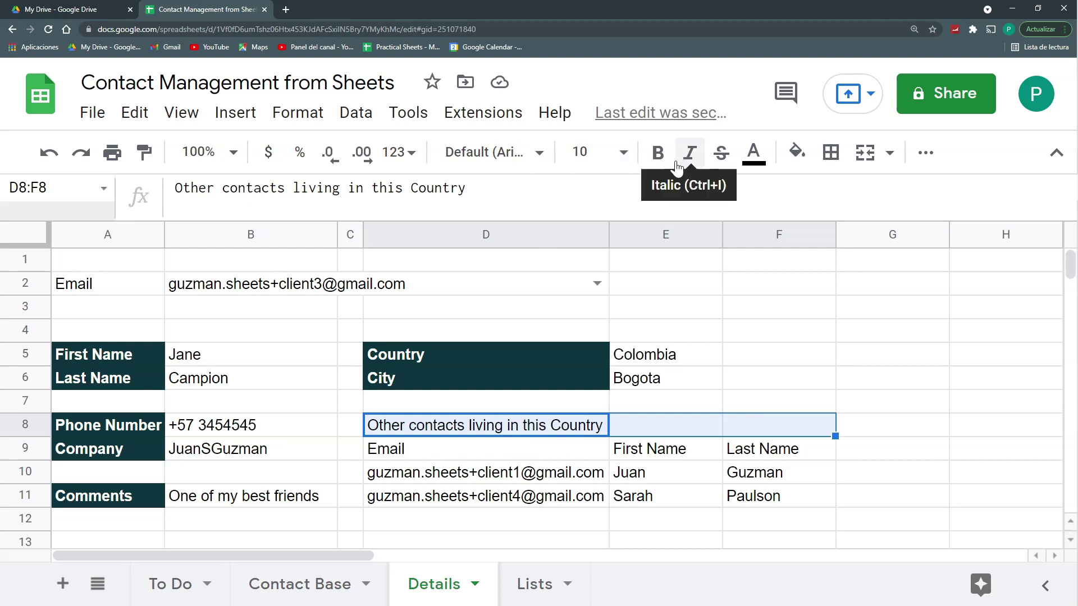
Step: Give the D8:F8 title a dark green fill with white text
left_click(796, 150)
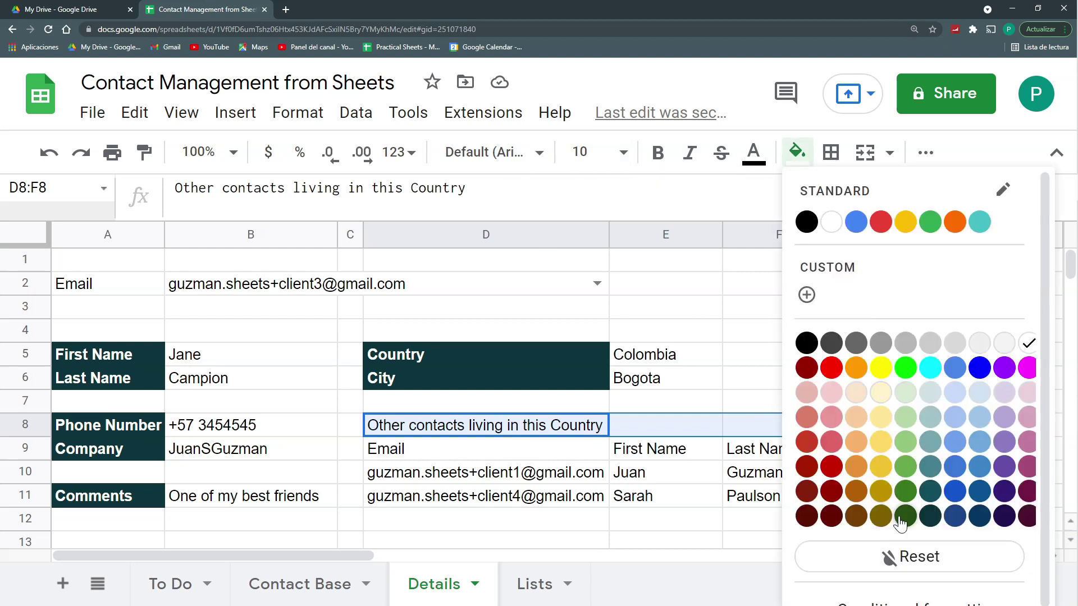
left_click(901, 517)
left_click(754, 153)
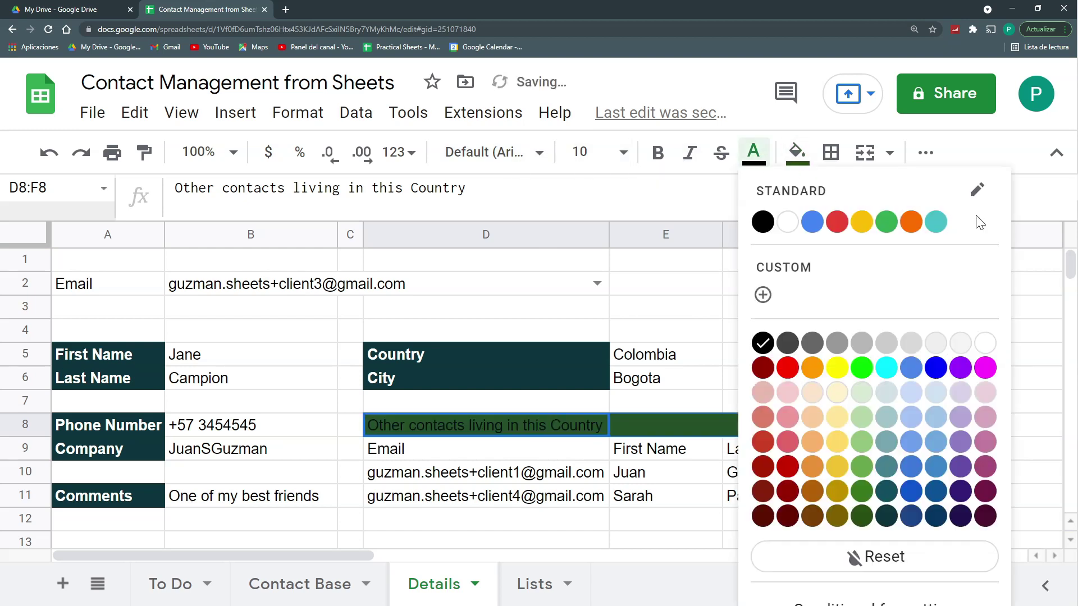
left_click(791, 224)
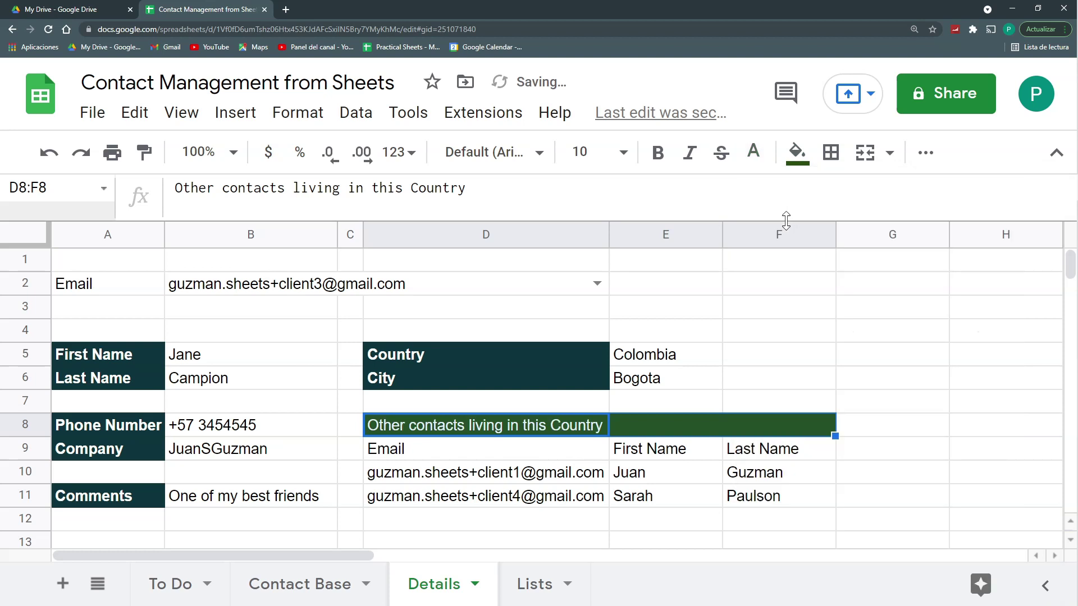
left_click(502, 482)
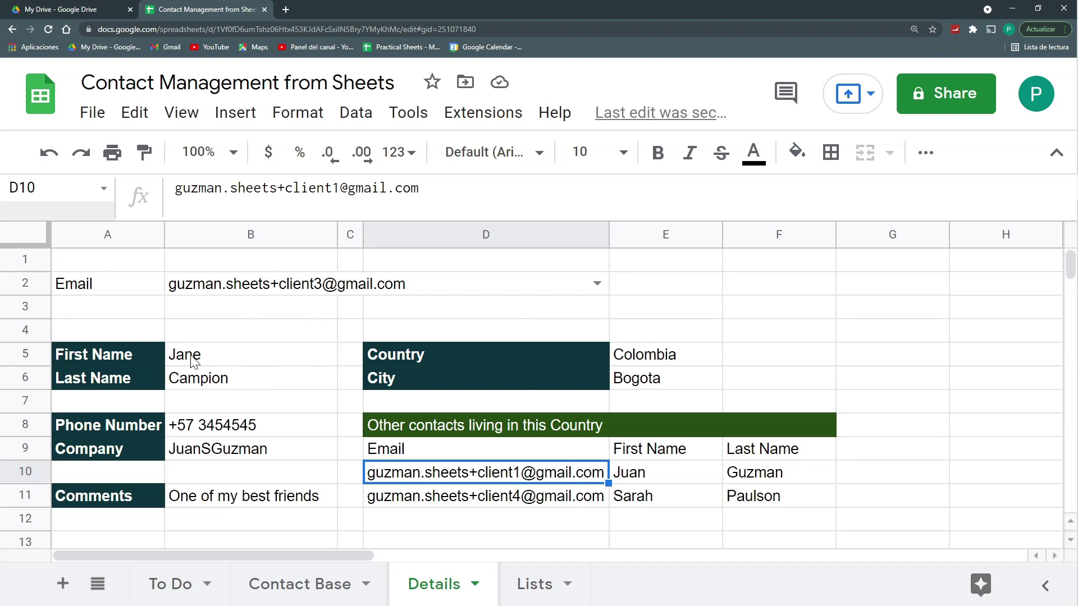
left_click(355, 584)
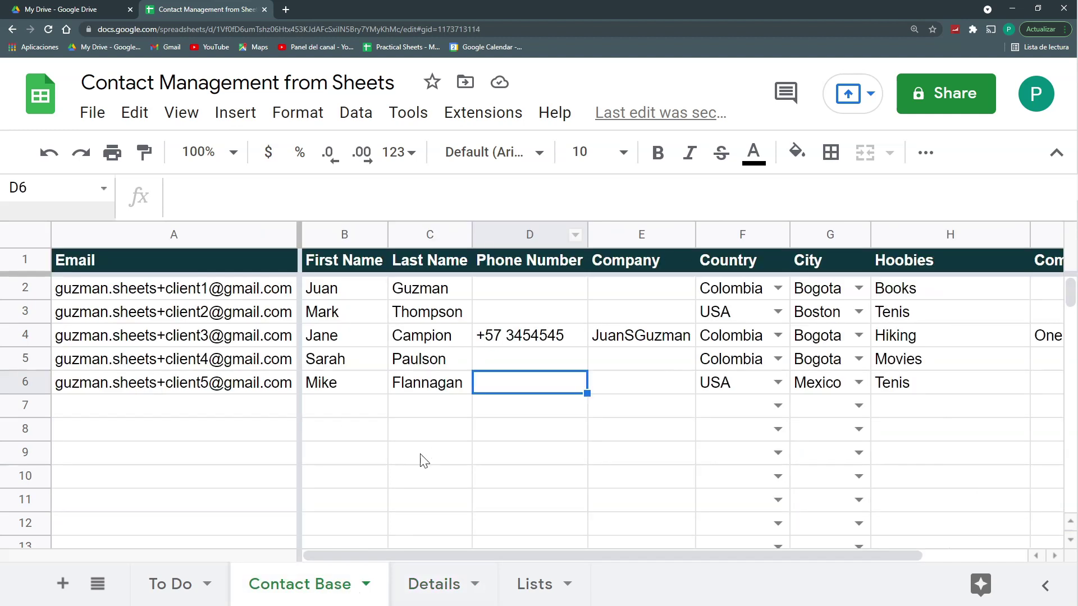
left_click(439, 587)
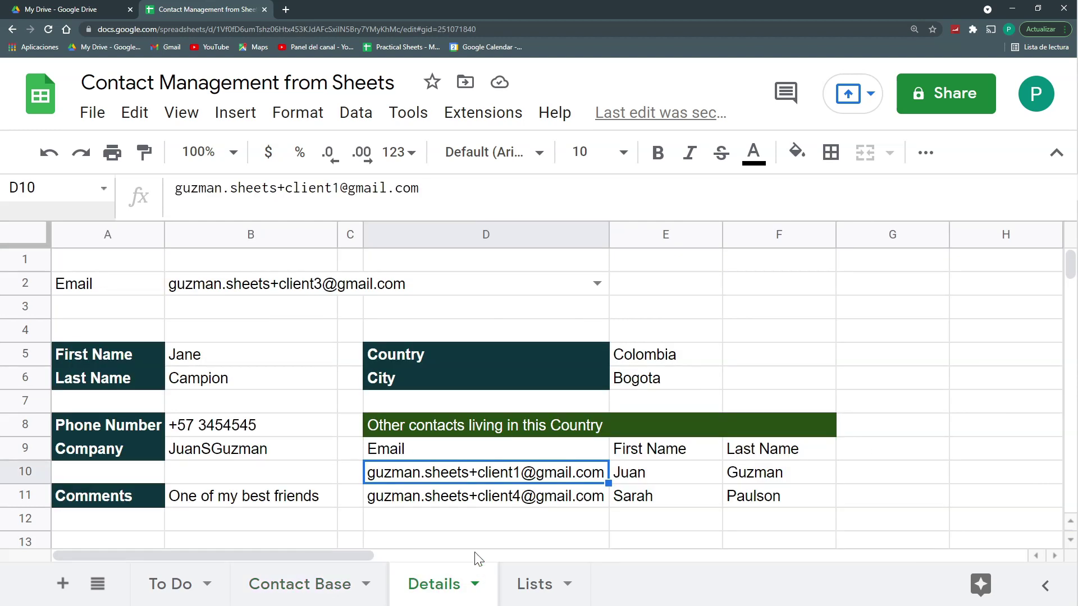
Step: Make the D9:F9 list headers bold with a light green fill
left_click_drag(572, 453, 756, 452)
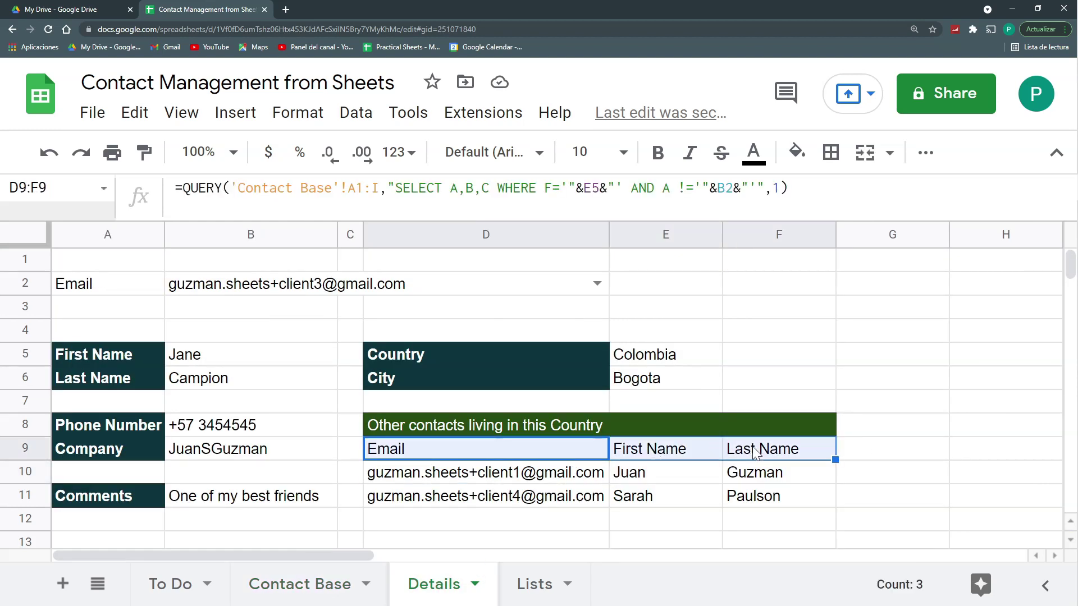
key("ctrl+b")
left_click(797, 152)
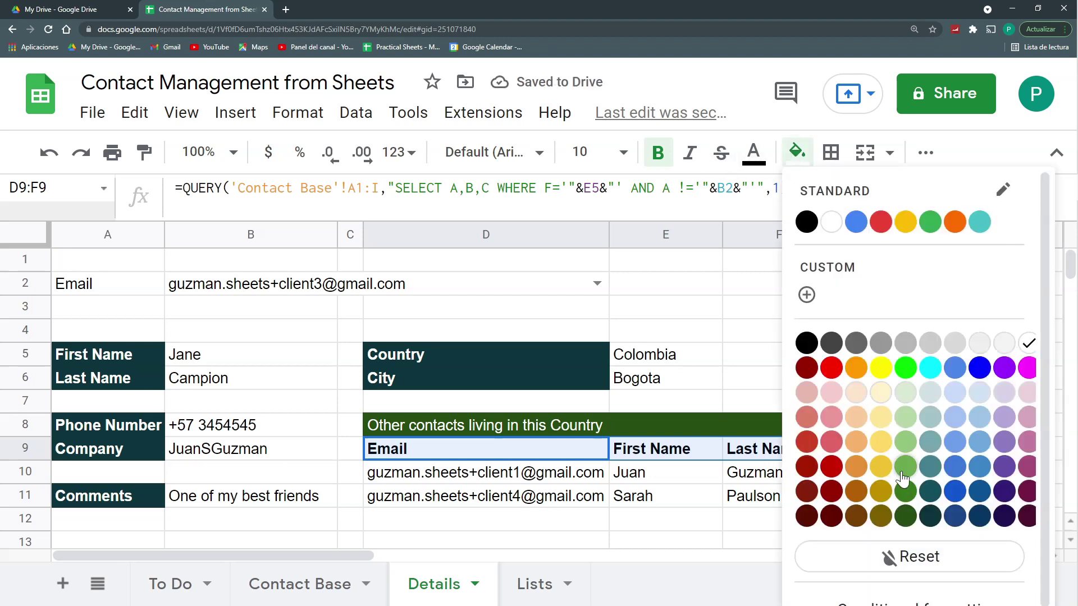
left_click(905, 491)
left_click(778, 363)
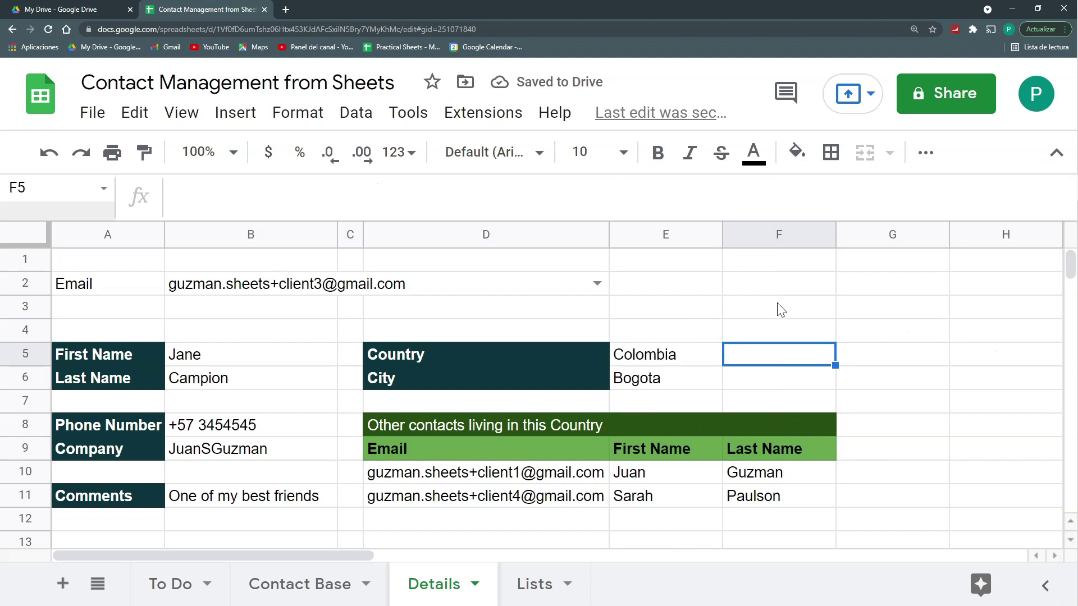
Step: Narrow column G and delete columns H through Z
left_click_drag(950, 234, 876, 234)
left_click(913, 233)
key("ctrl+shift+Right")
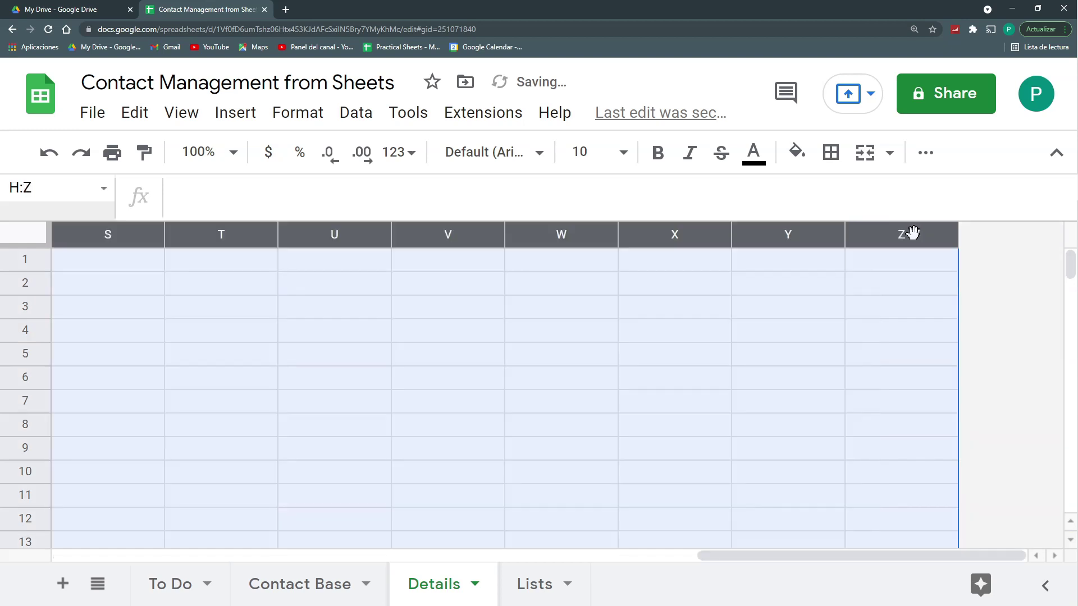
key("ctrl+alt+minus")
key("ctrl+Home")
Step: Delete rows 15 through 1000 and zoom out to view the whole sheet
scroll(255, 435, "down", 2)
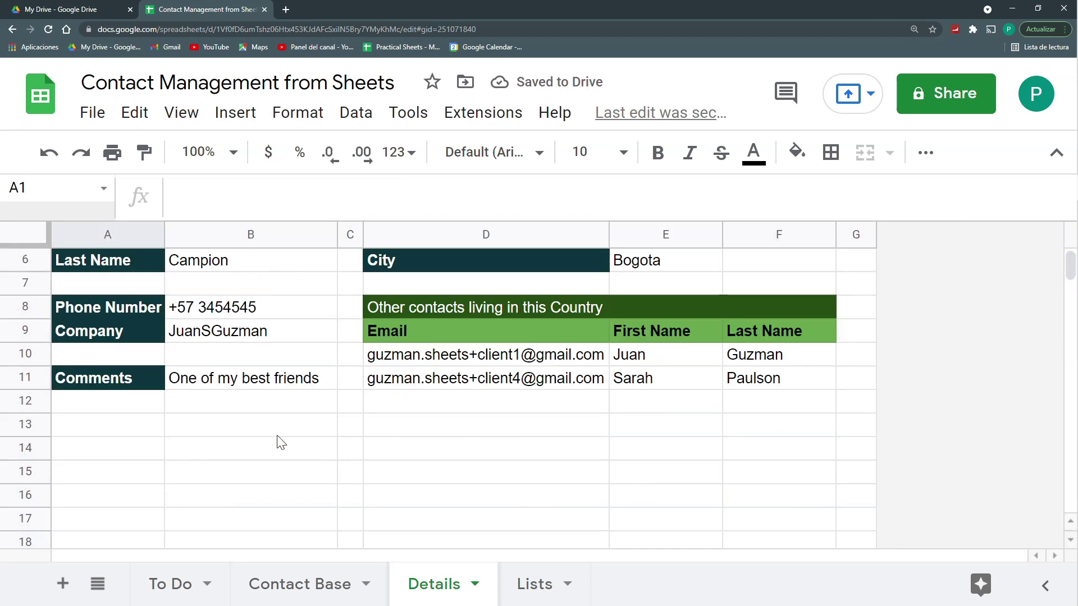
left_click(35, 471)
key("ctrl+shift+Down")
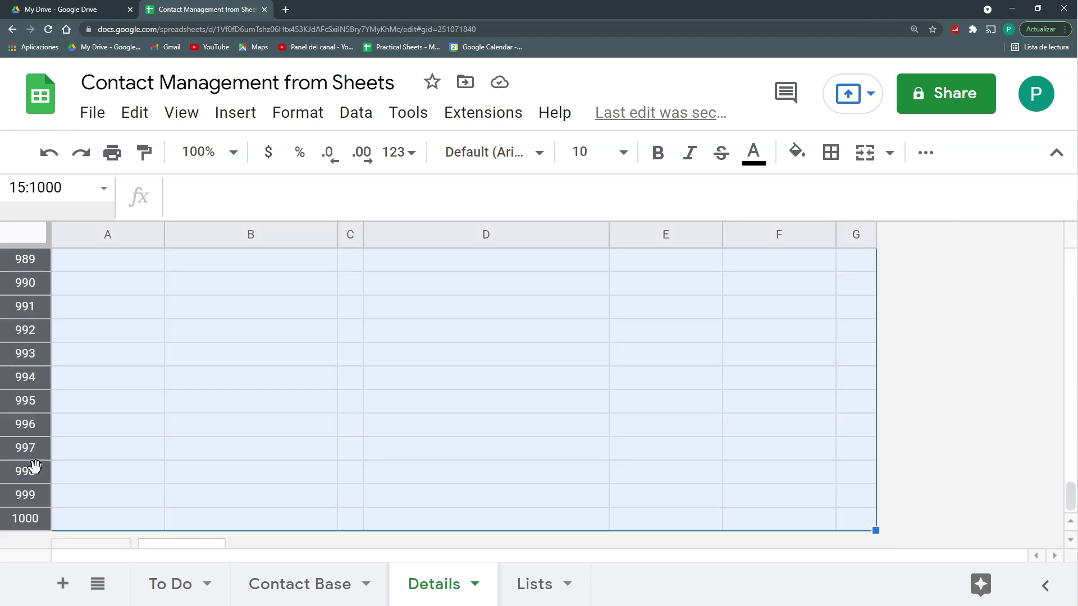
key("ctrl+alt+minus")
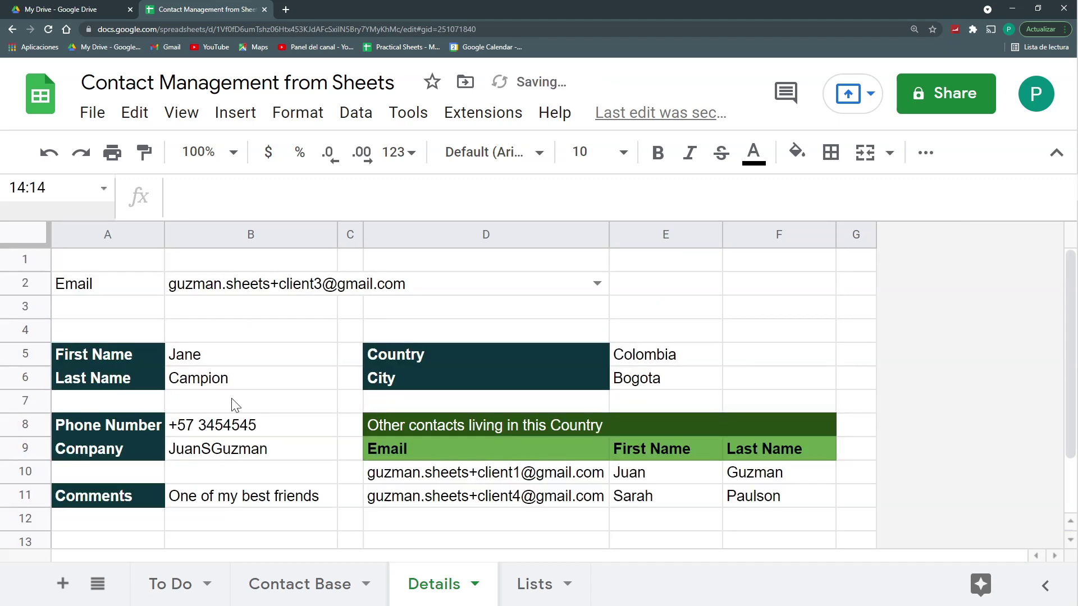
key("ctrl+minus")
key("ctrl+minus")
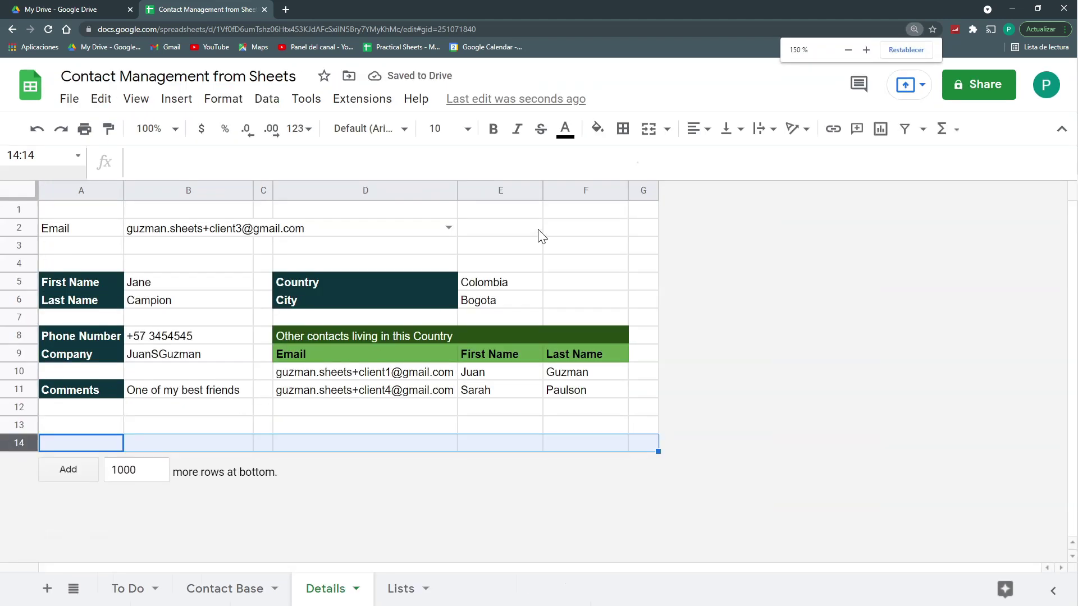